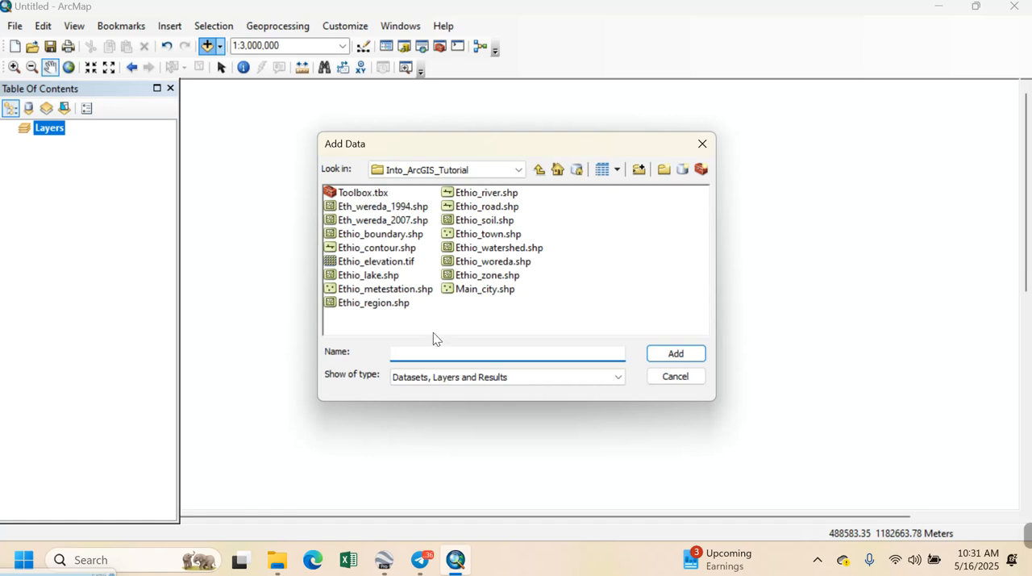
Add the Ethio_region, Ethio_road and Ethio_town shapefiles from the Into_ArcGIS_Tutorial folder to the map
left_click(394, 306)
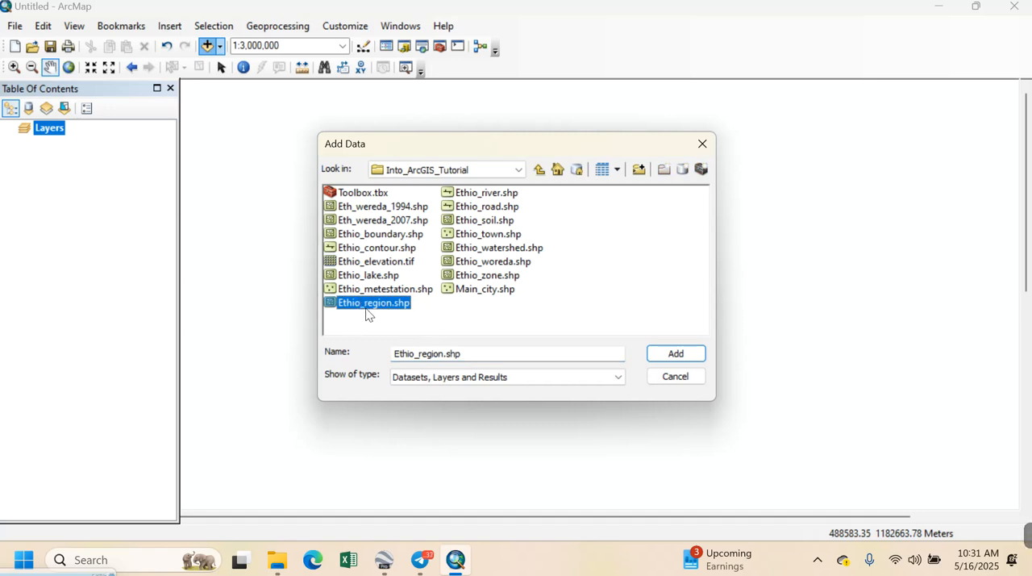
left_click(500, 207, "ctrl")
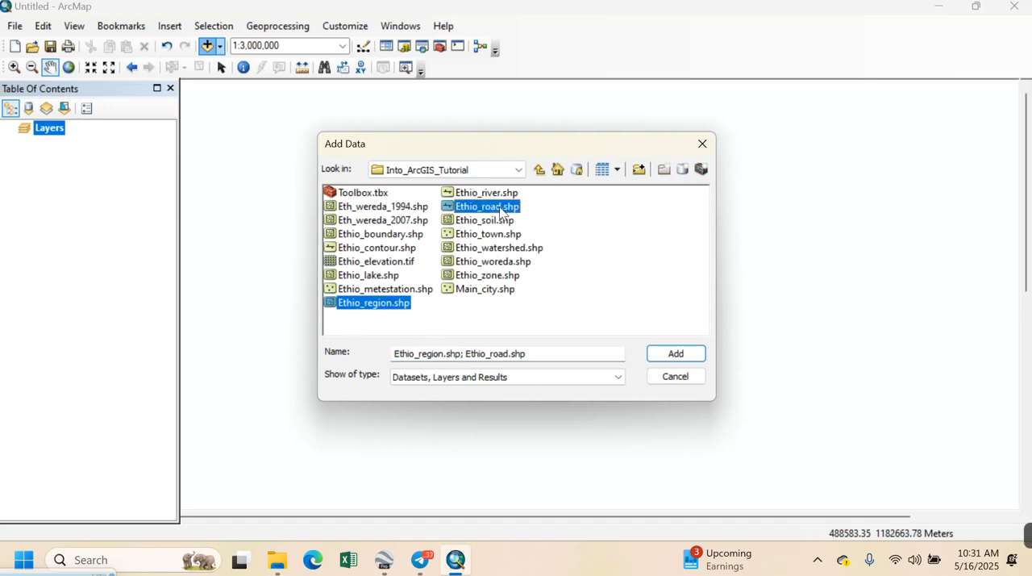
left_click(498, 236, "ctrl")
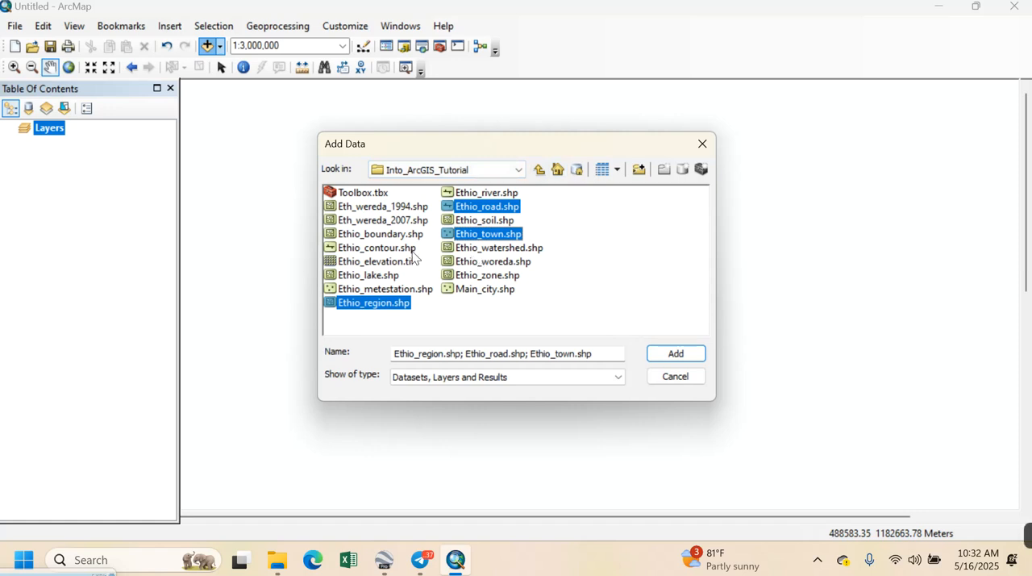
left_click(684, 354)
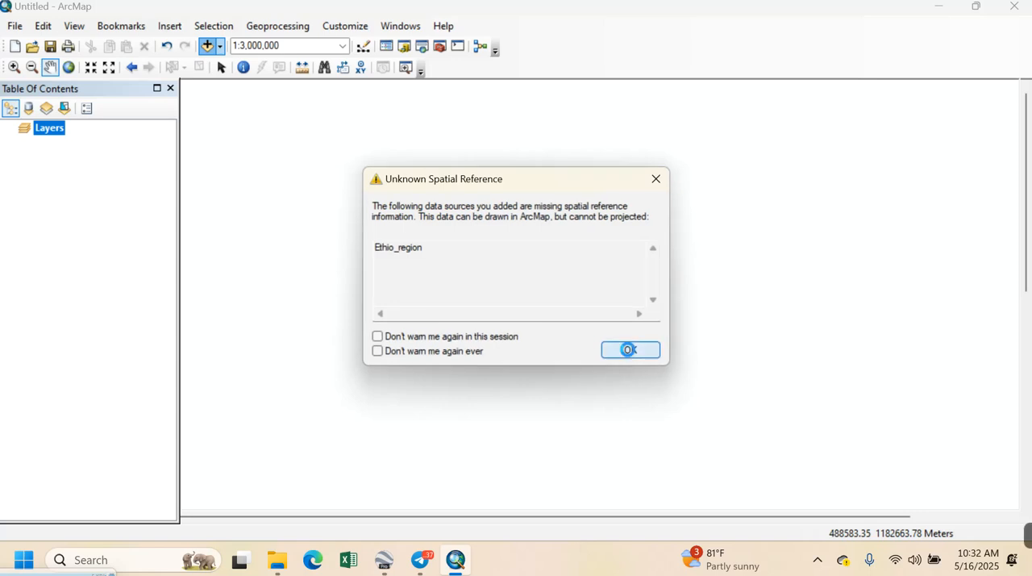
left_click(615, 353)
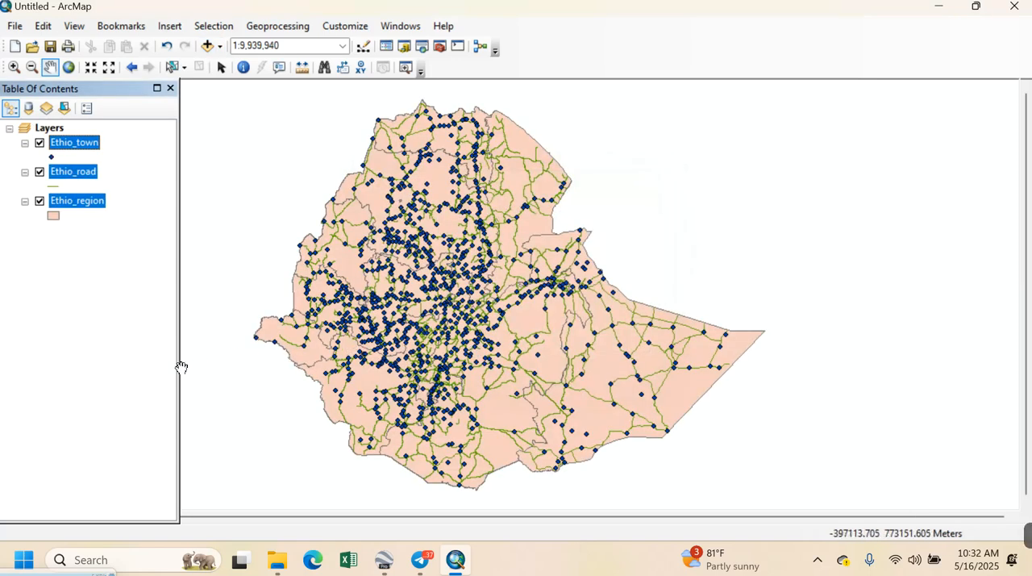
left_click_drag(491, 308, 514, 280)
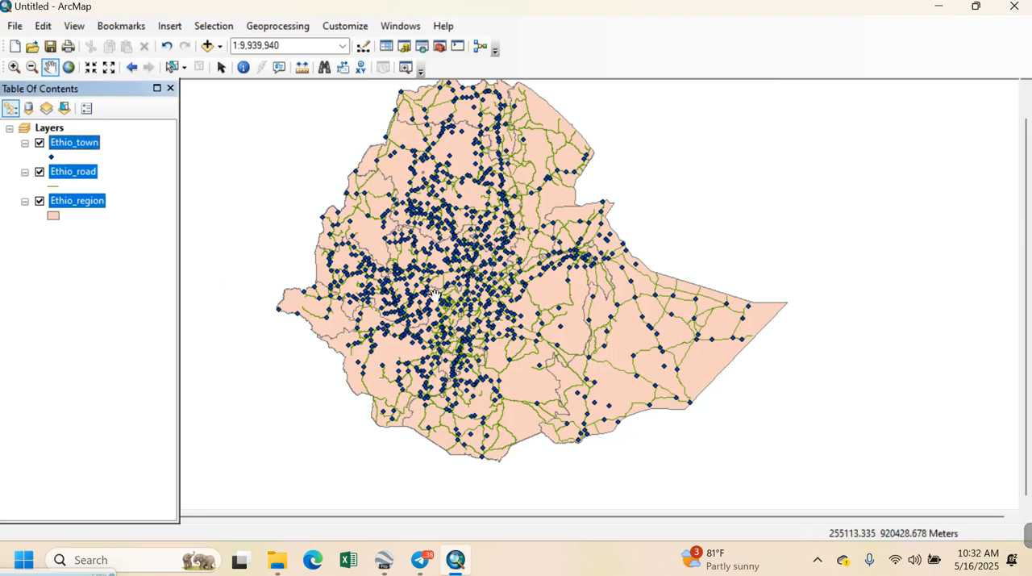
Move the Ethio_region layer to the top of the drawing order, and put Ethio_road and Ethio_town back above it
left_click_drag(81, 206, 81, 147)
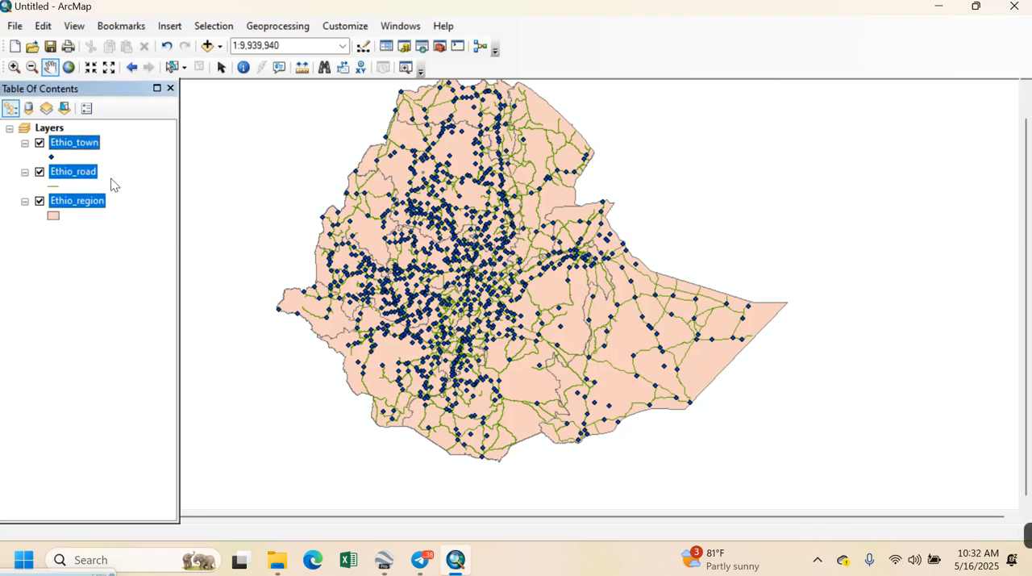
left_click_drag(91, 207, 75, 130)
left_click_drag(89, 208, 65, 133)
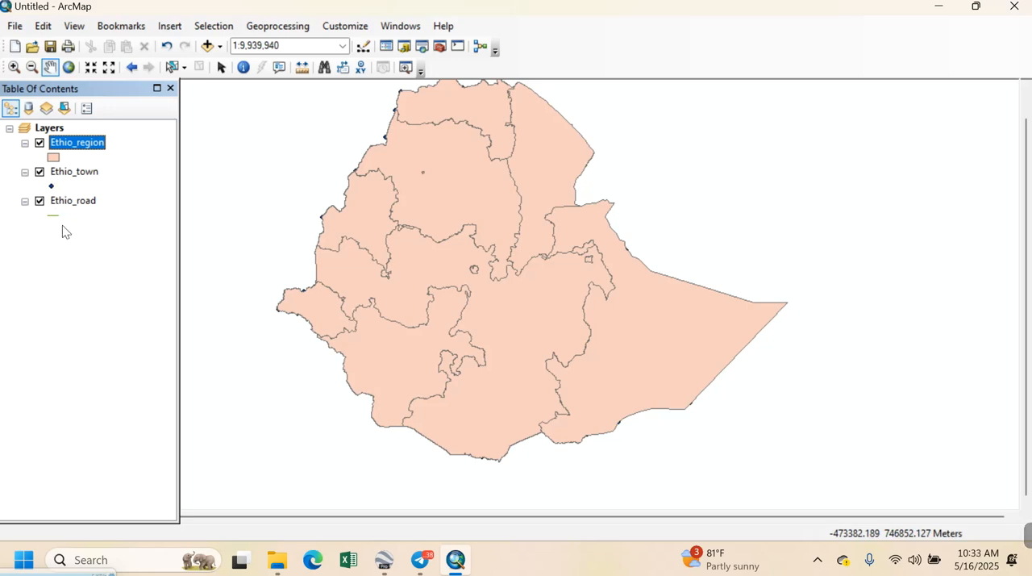
left_click_drag(79, 203, 69, 130)
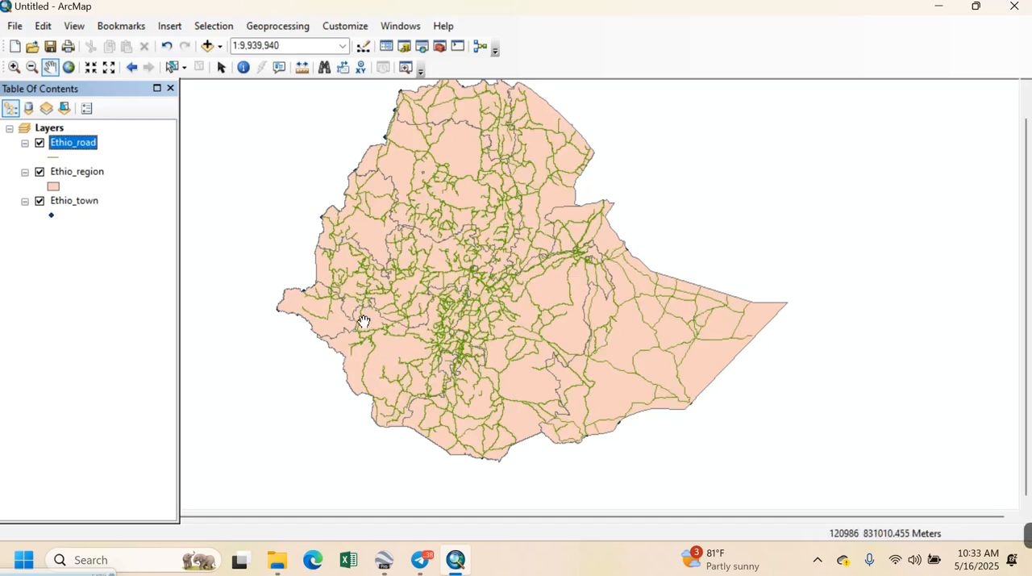
mouse_move(91, 200)
left_mouse_down()
mouse_move(77, 173)
mouse_move(81, 137)
left_mouse_up()
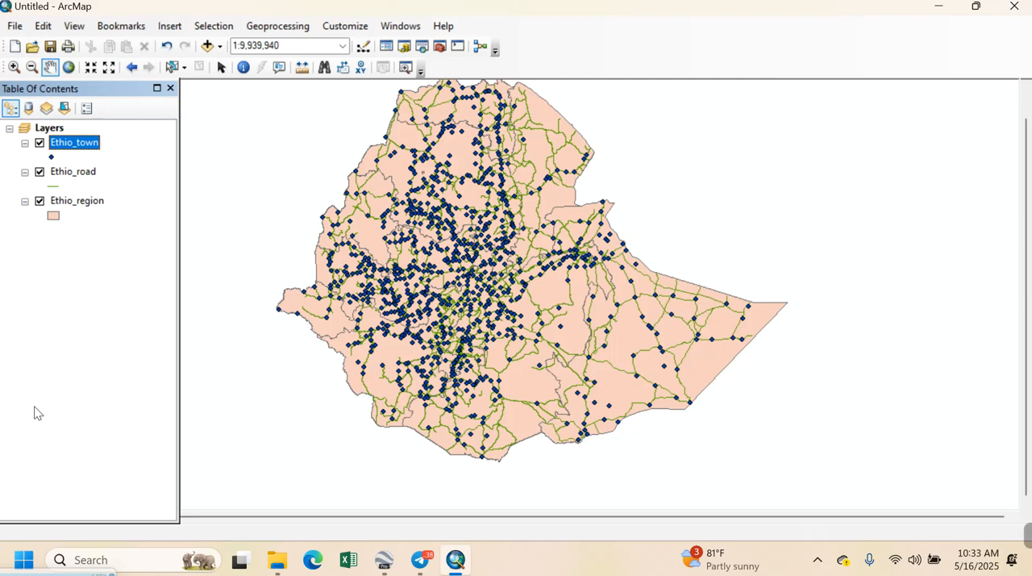
Switch the Ethio_town, Ethio_road and Ethio_region layers off and back on, one at a time
left_click(39, 144)
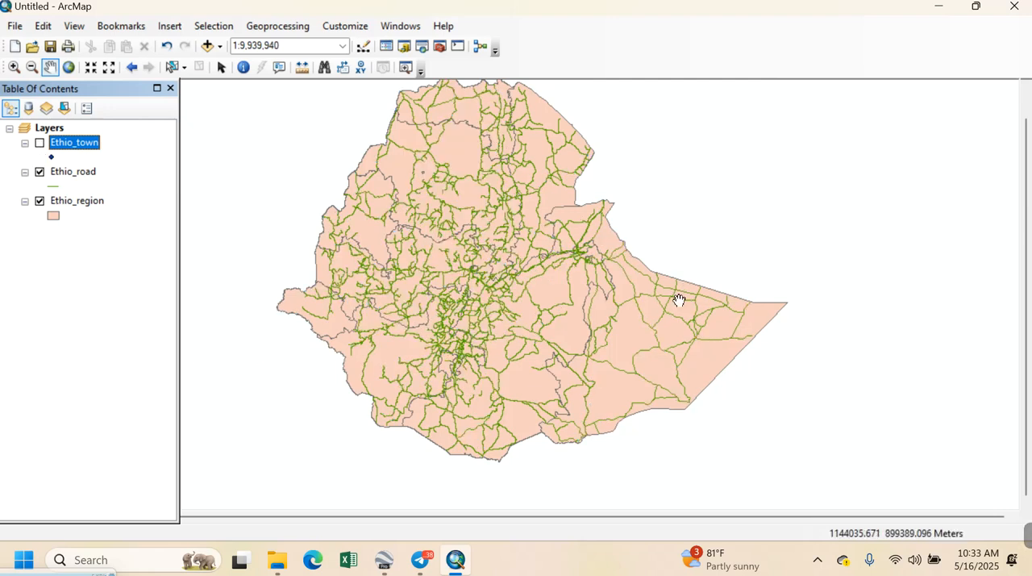
left_click(39, 144)
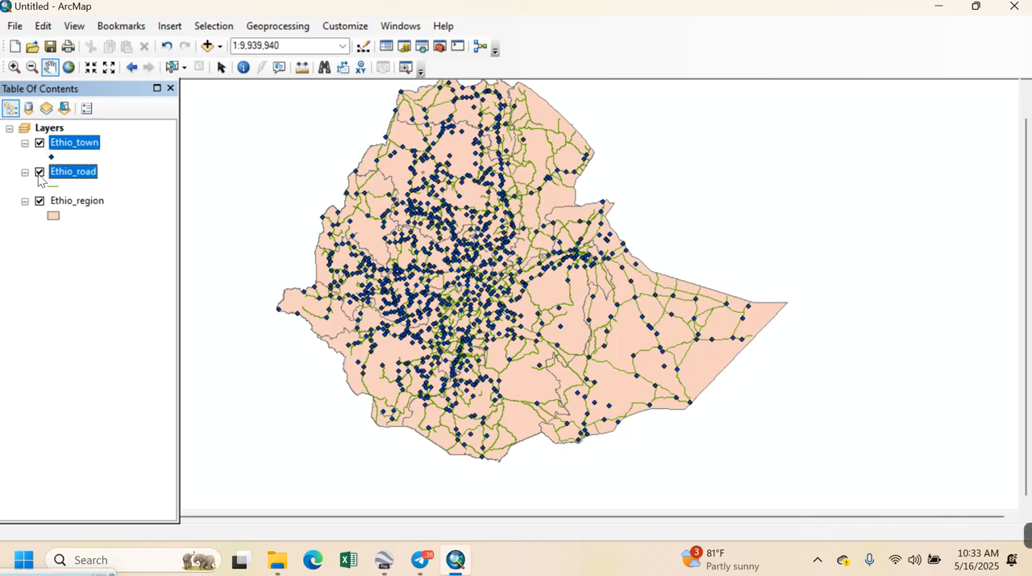
left_click(40, 173)
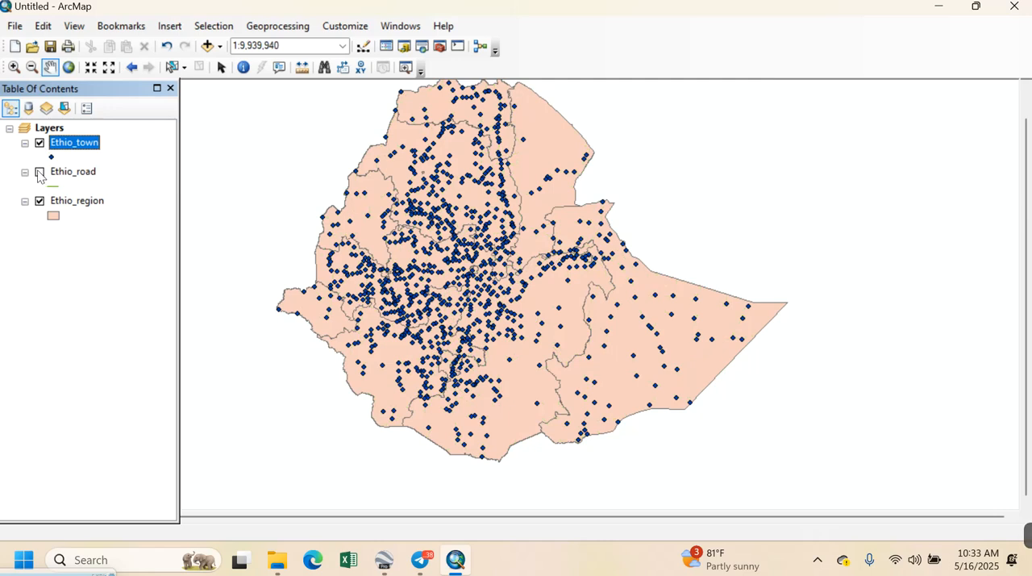
left_click(40, 172)
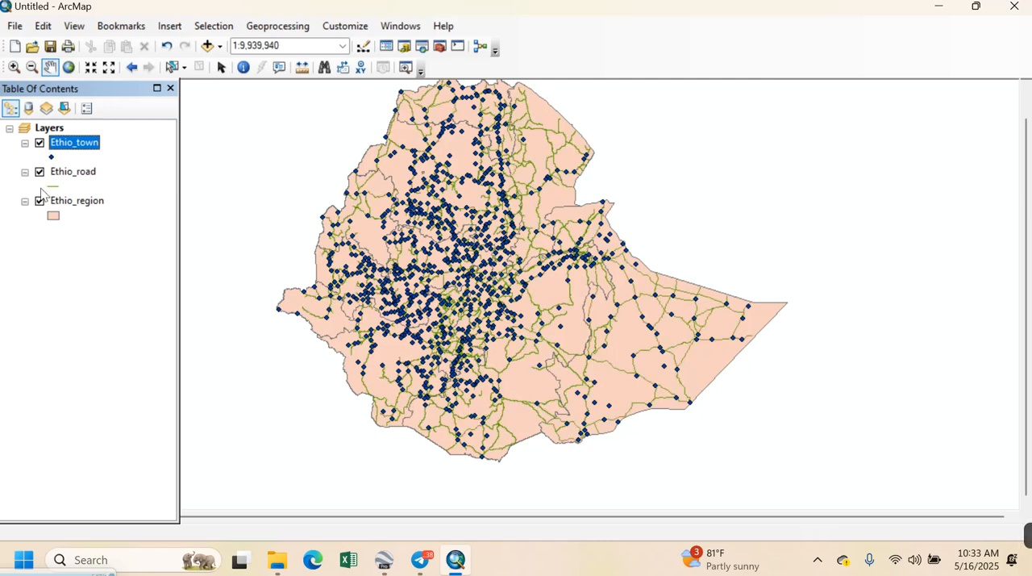
left_click(40, 202)
left_click(40, 203)
Hide the Ethio_town and Ethio_road layers, leaving only Ethio_region displayed
left_click(39, 143)
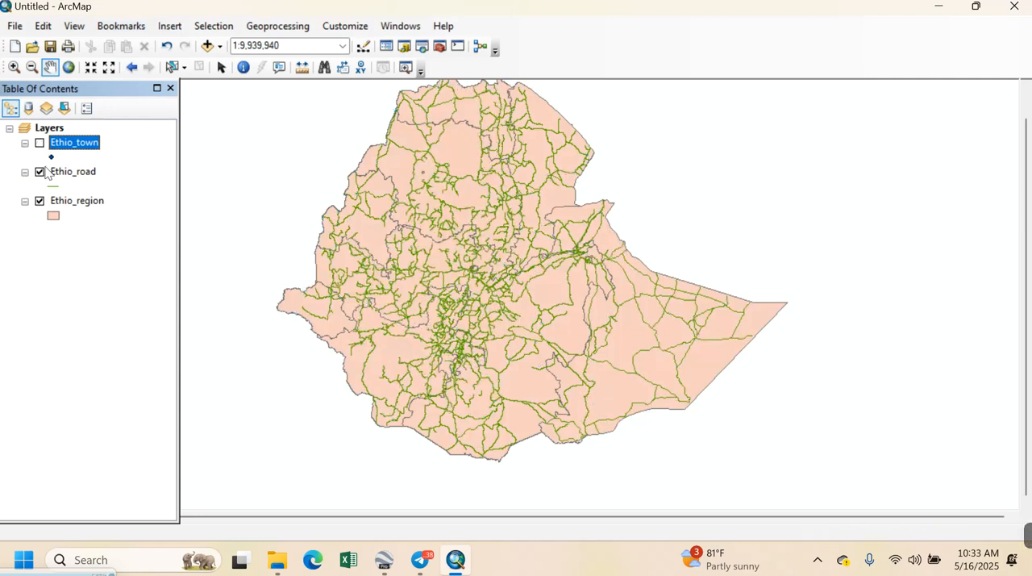
left_click(40, 172)
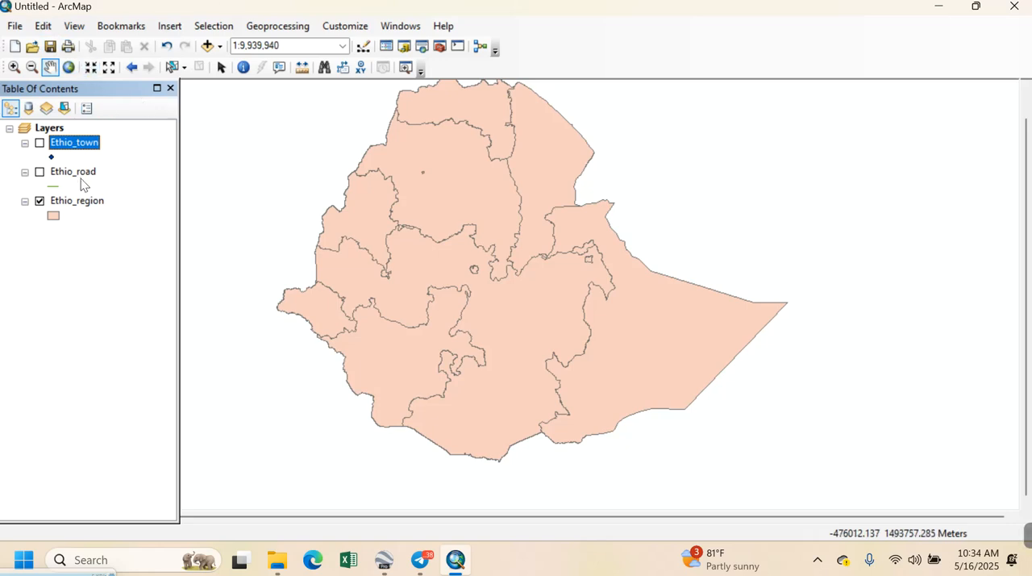
Select the Oromia polygon directly on the map and clear the selection again
left_click(171, 68)
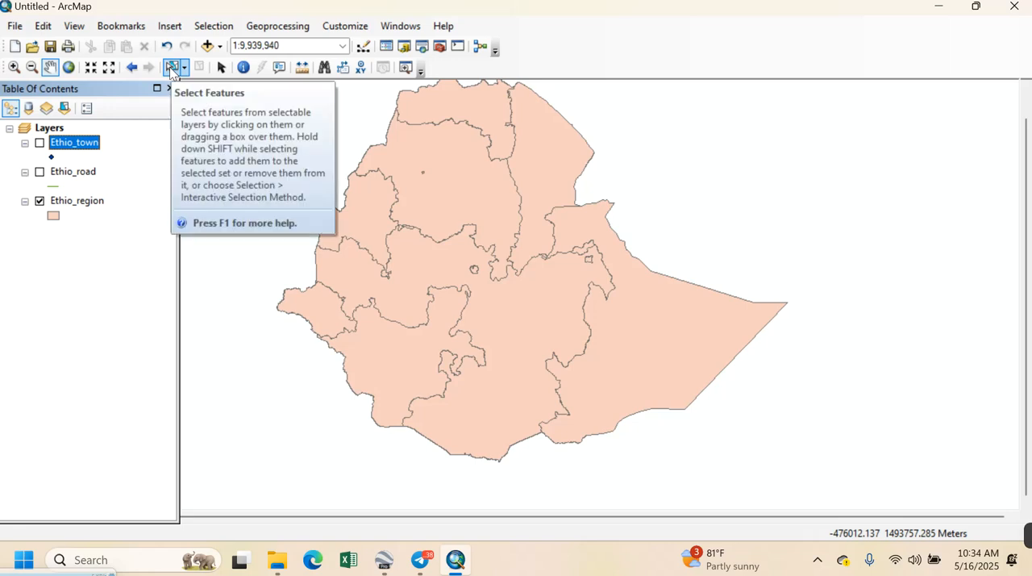
left_click(484, 419)
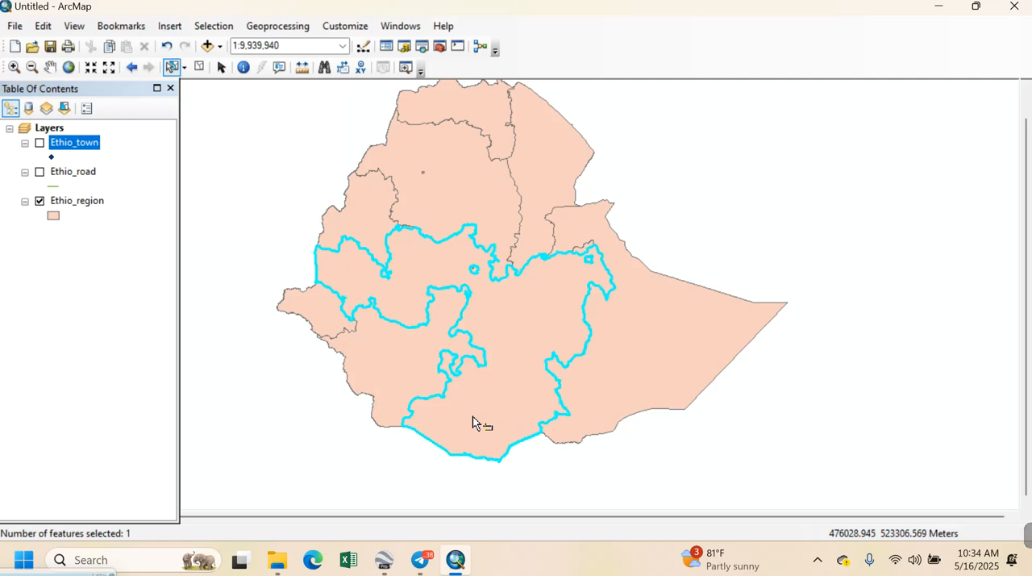
left_click(199, 69)
Select the OROMIA record in the Ethio_region attribute table and close the table
right_click(72, 145)
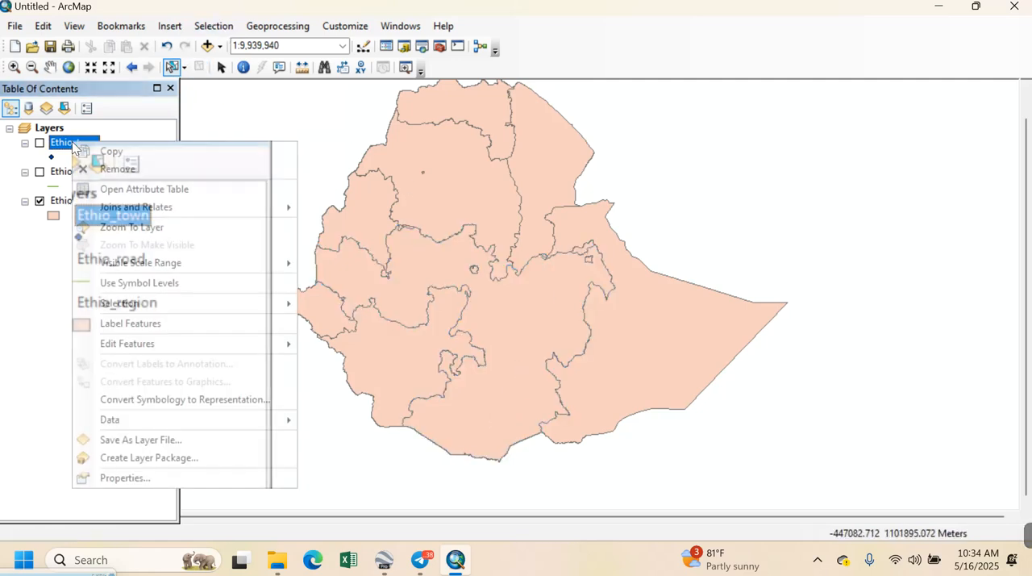
left_click(36, 250)
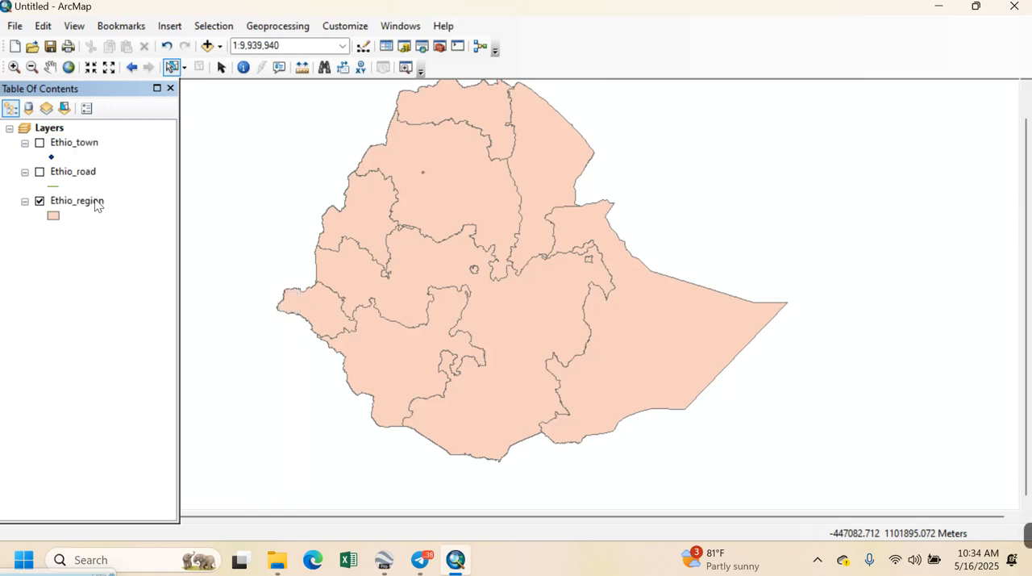
right_click(95, 205)
left_click(148, 238)
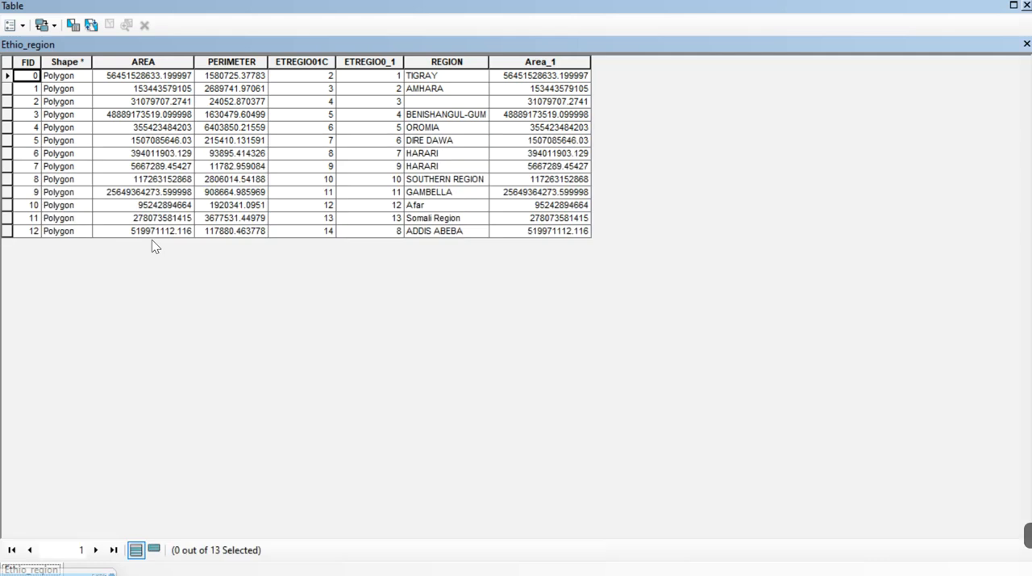
left_click(418, 129)
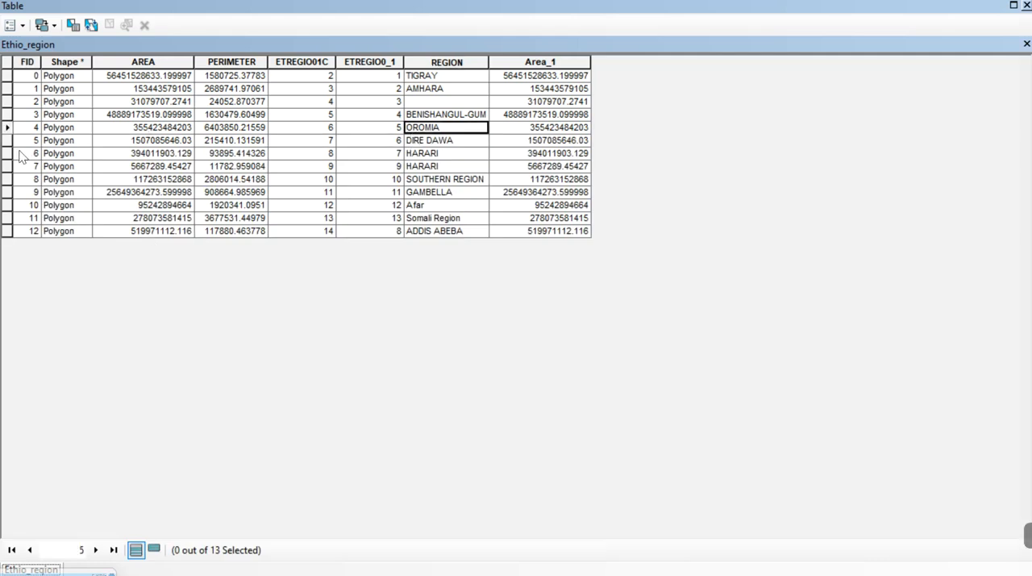
left_click(8, 129)
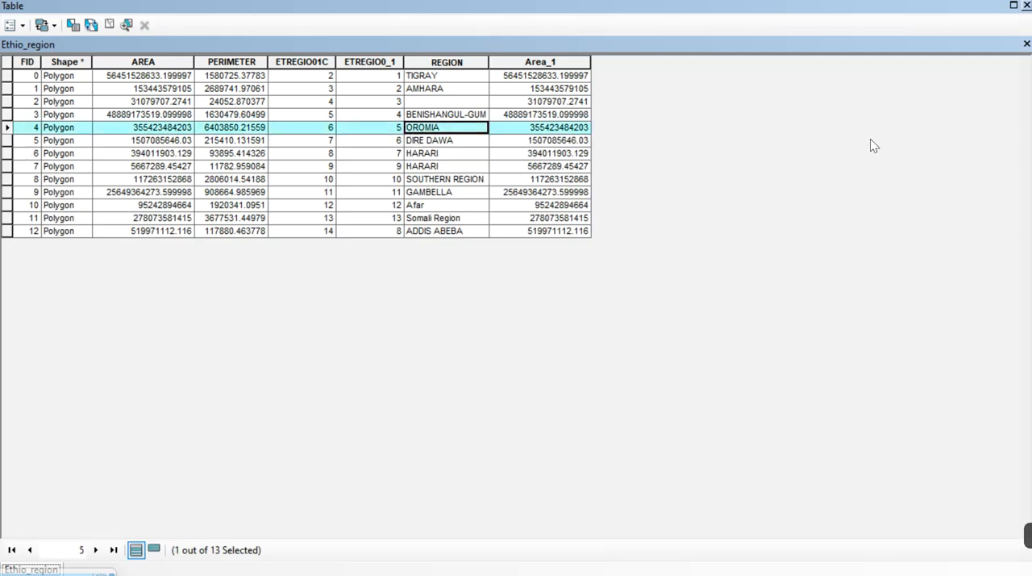
left_click(1027, 6)
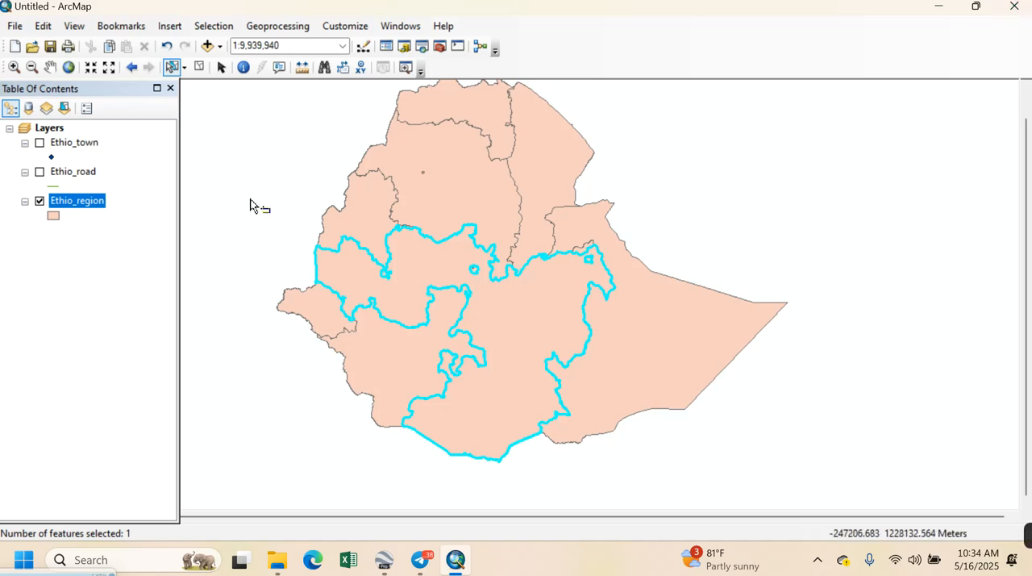
Export the selected Oromia feature of Ethio_region as the shapefile Export_Output_25.shp in the try folder and add it to the map
left_click(172, 69)
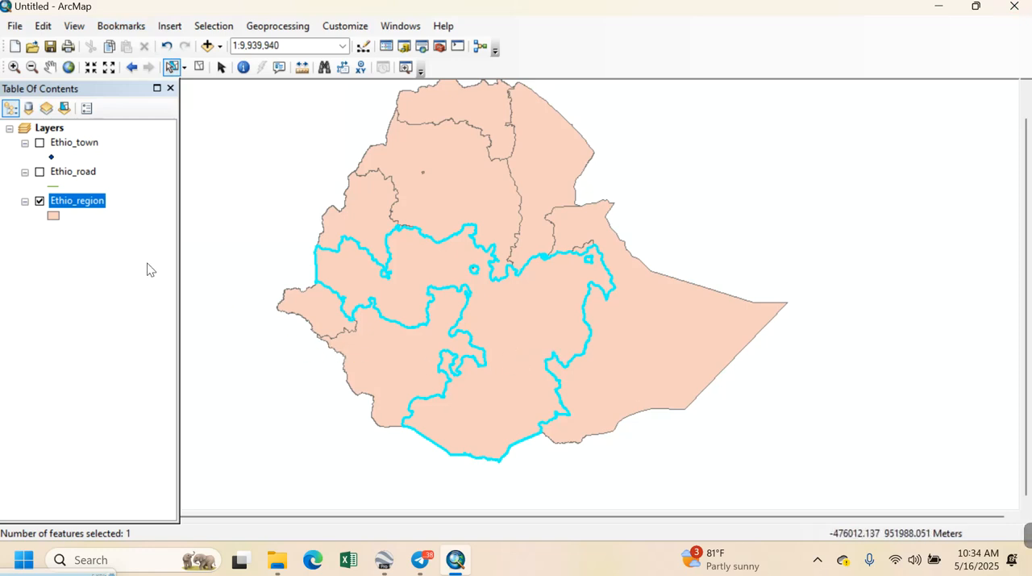
right_click(77, 206)
mouse_move(209, 469)
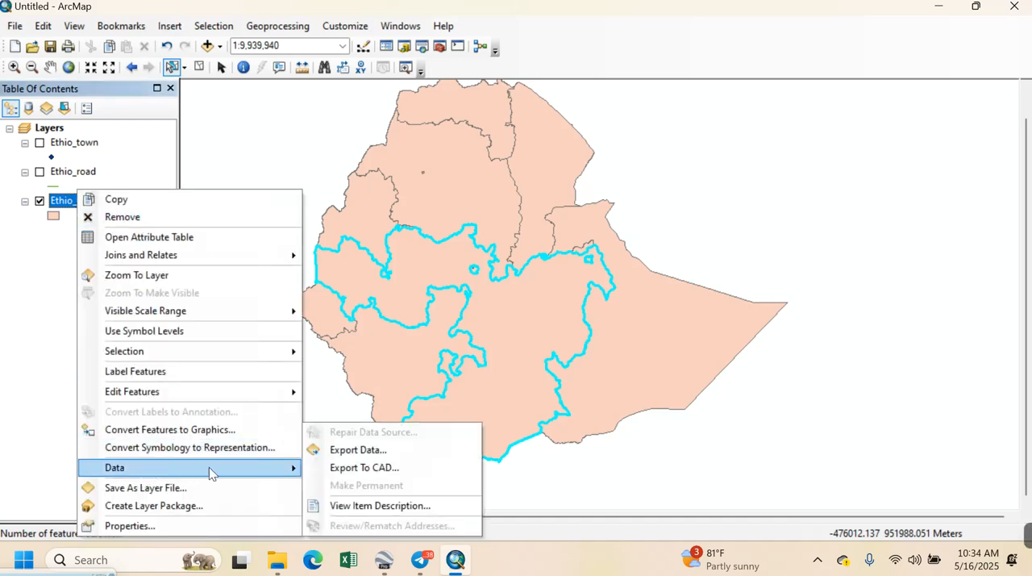
left_click(369, 452)
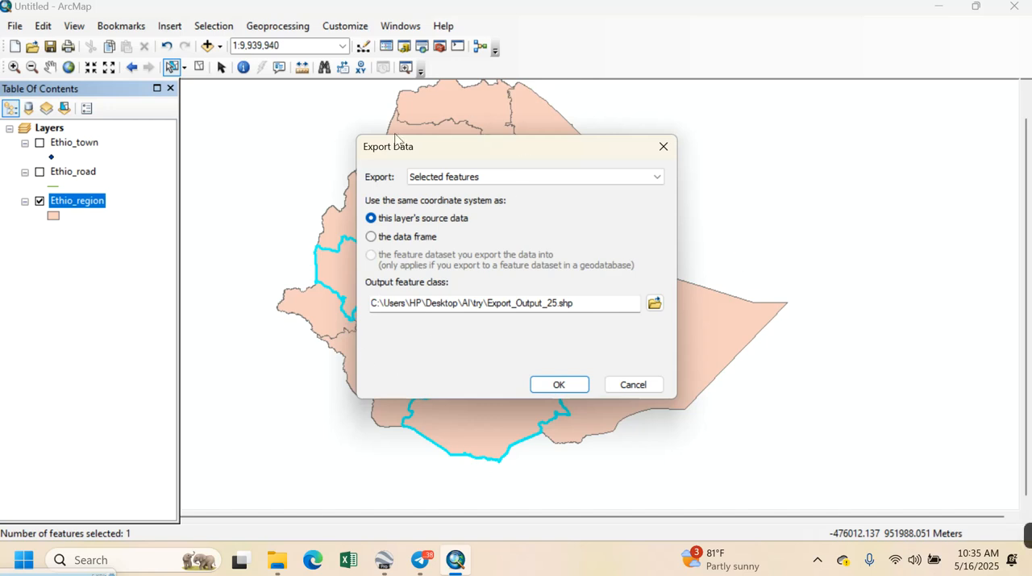
left_click(654, 303)
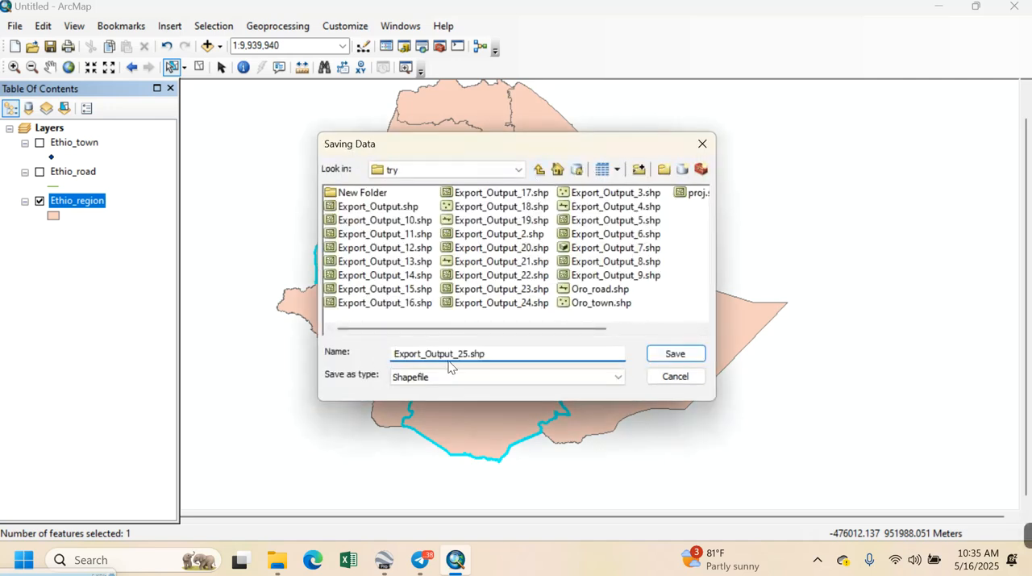
left_click(436, 383)
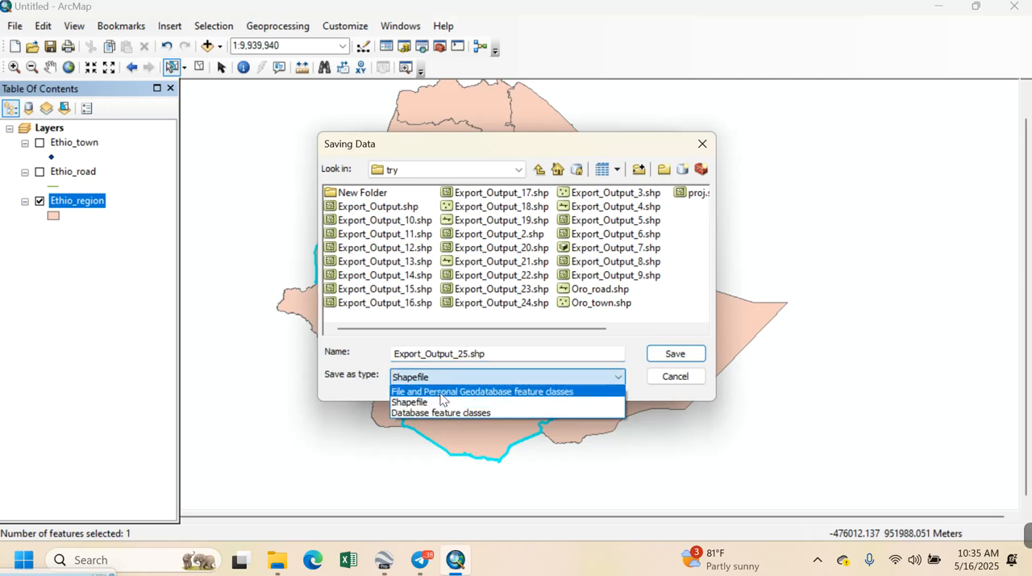
left_click(428, 402)
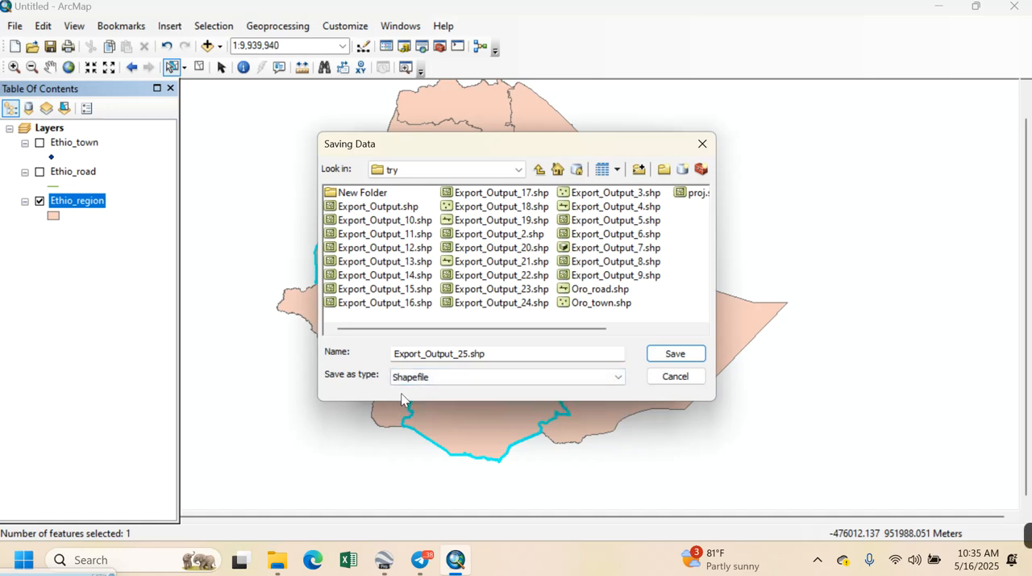
left_click(668, 355)
left_click(548, 384)
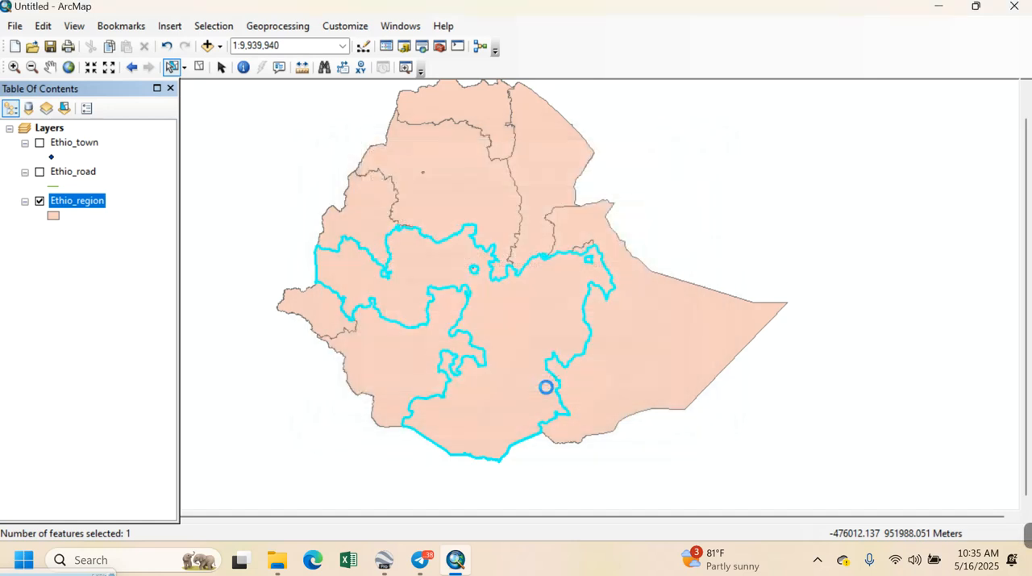
left_click(576, 336)
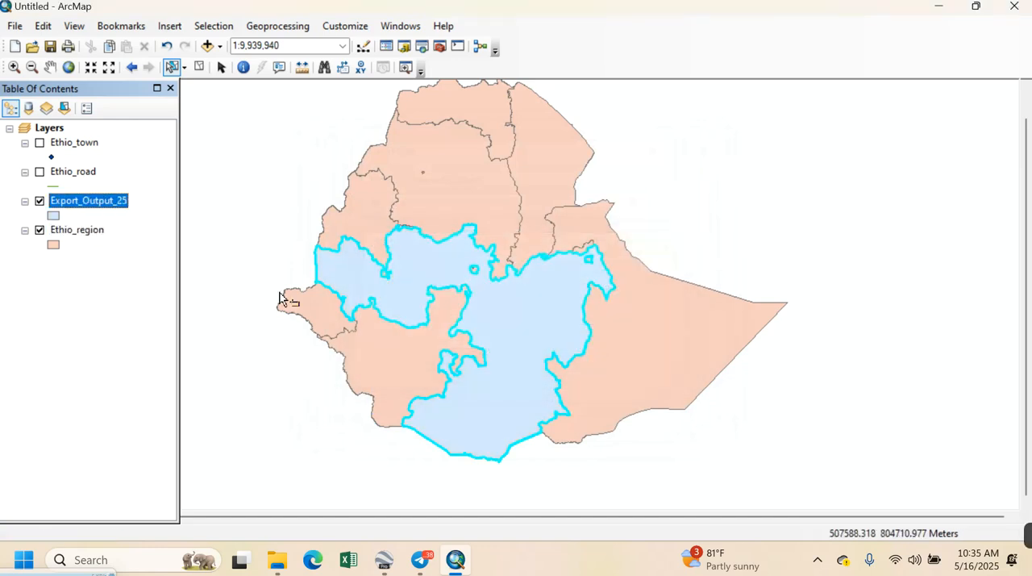
Rename the Export_Output_25 layer as Oromia
double_click(109, 203)
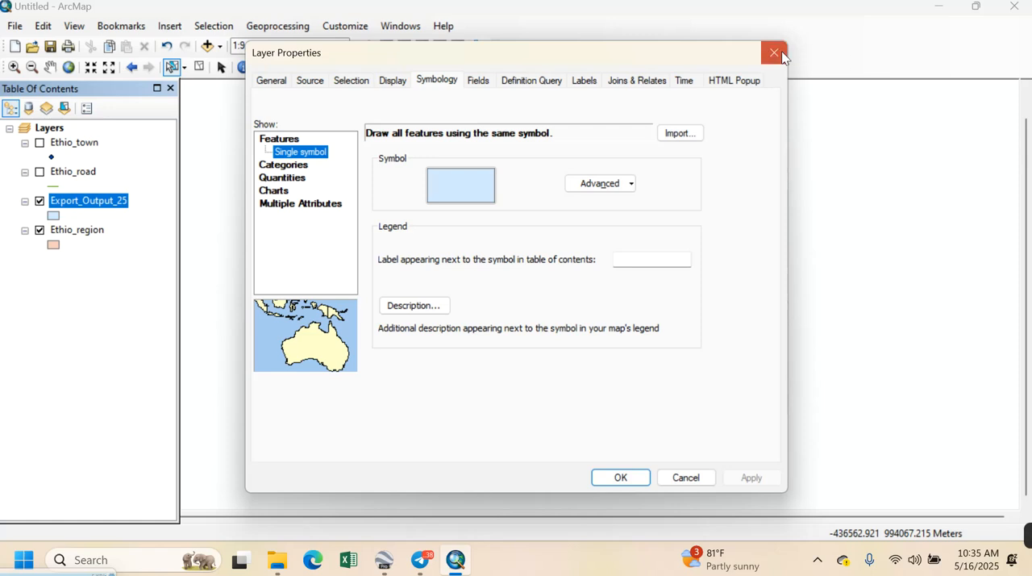
left_click(775, 53)
left_click(110, 202)
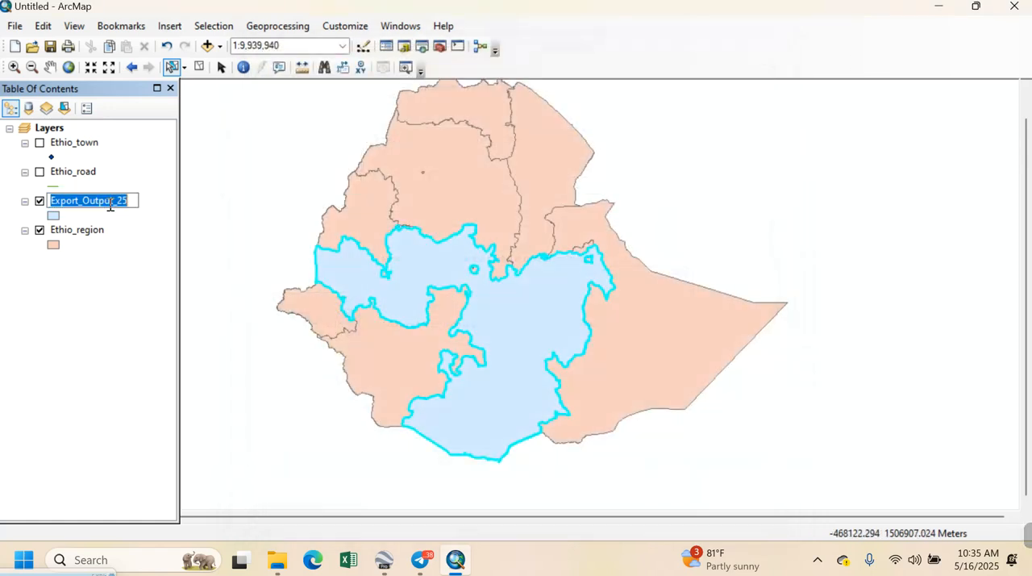
type("Ormia")
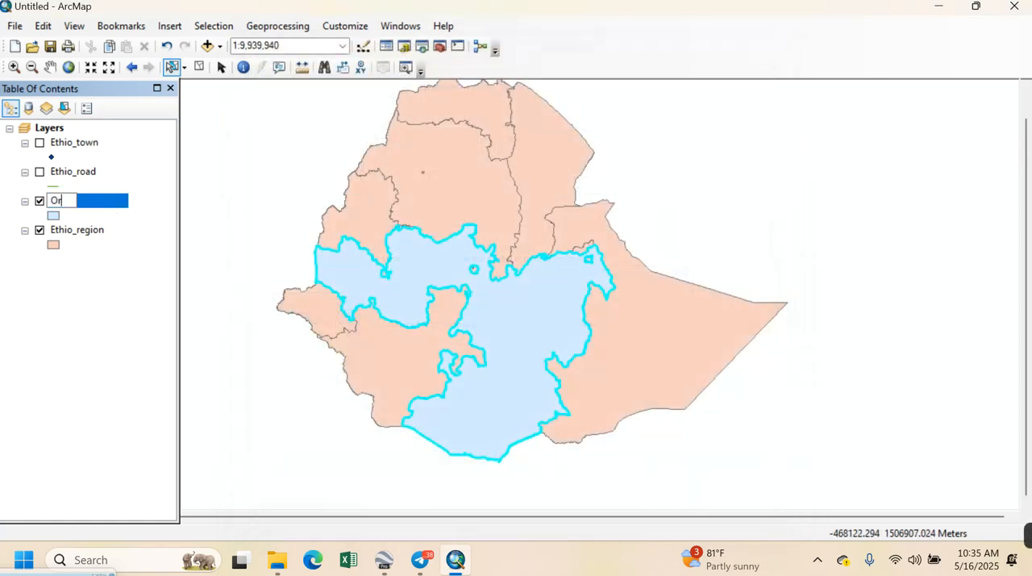
key("BackSpace")
key("BackSpace")
key("BackSpace")
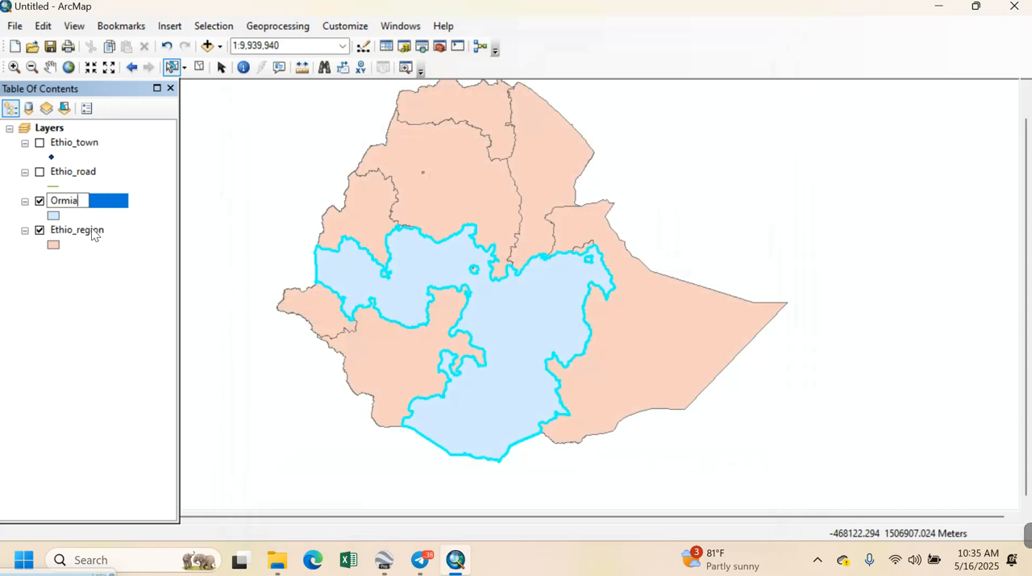
type("omia")
key("Return")
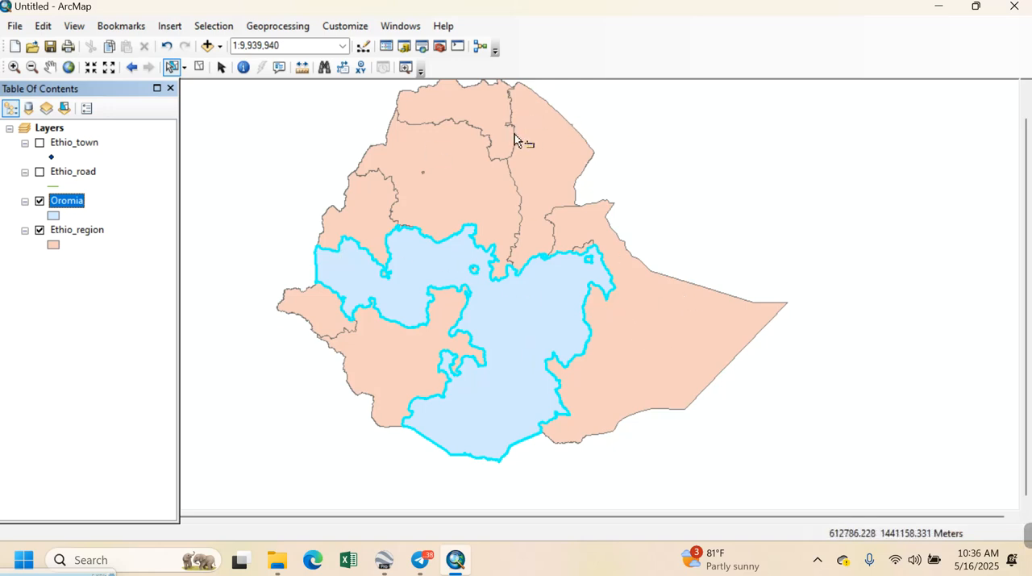
Hide the Ethio_region layer, leaving only the Oromia layer displayed
left_click(38, 232)
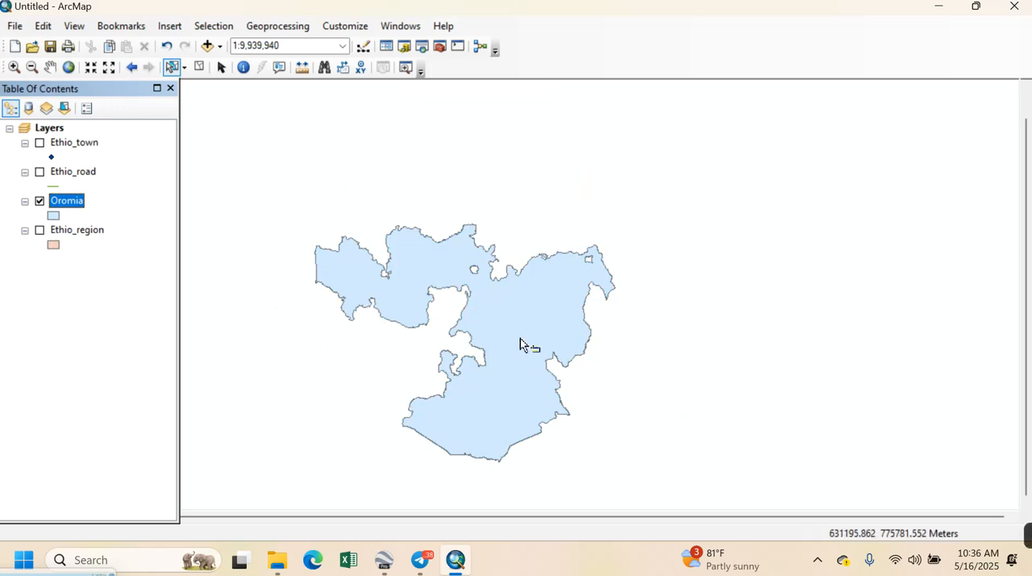
scroll(509, 346, "up", 2)
left_click(50, 67)
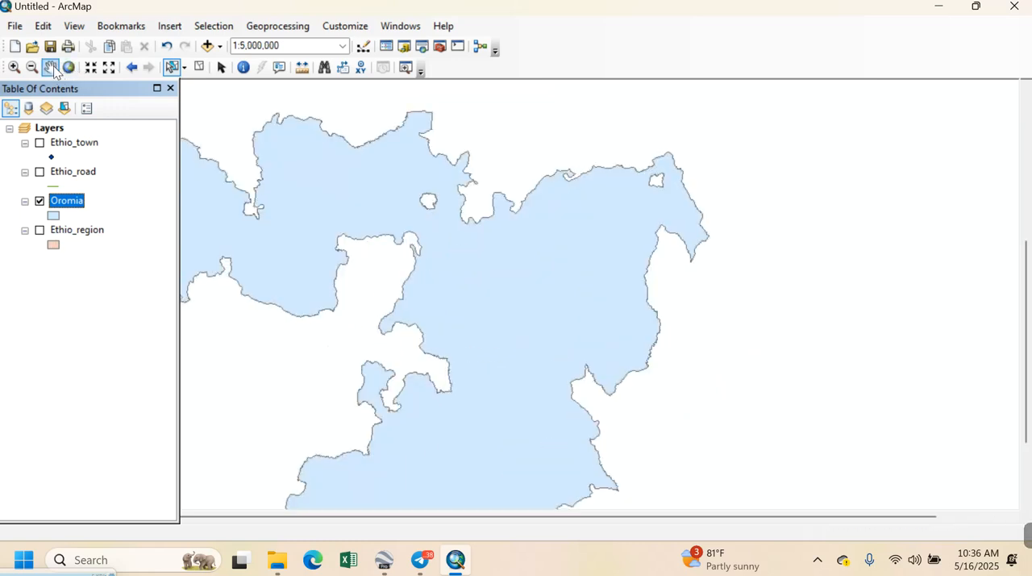
left_click_drag(353, 327, 536, 325)
left_click_drag(534, 385, 536, 332)
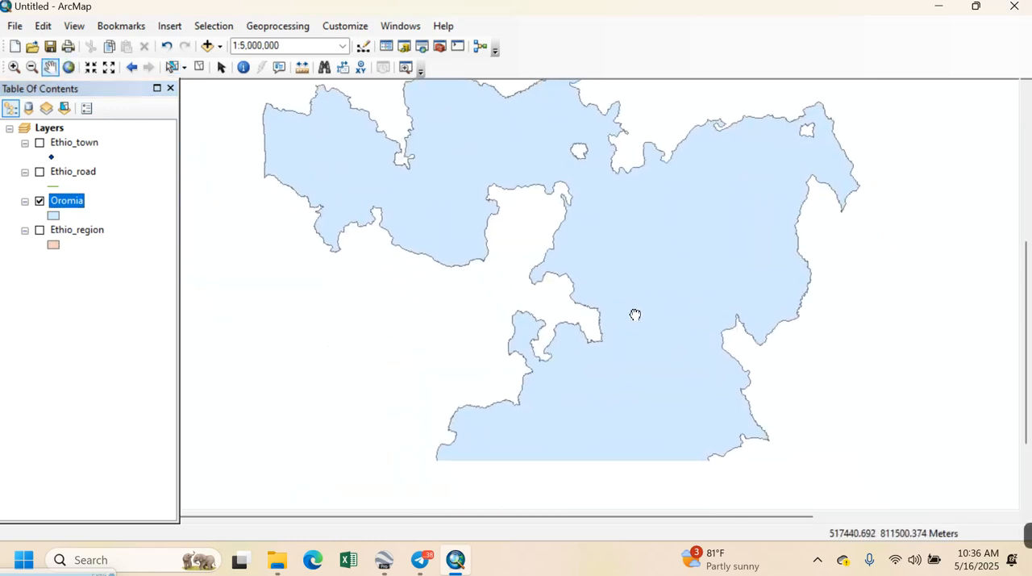
scroll(593, 374, "down", 2)
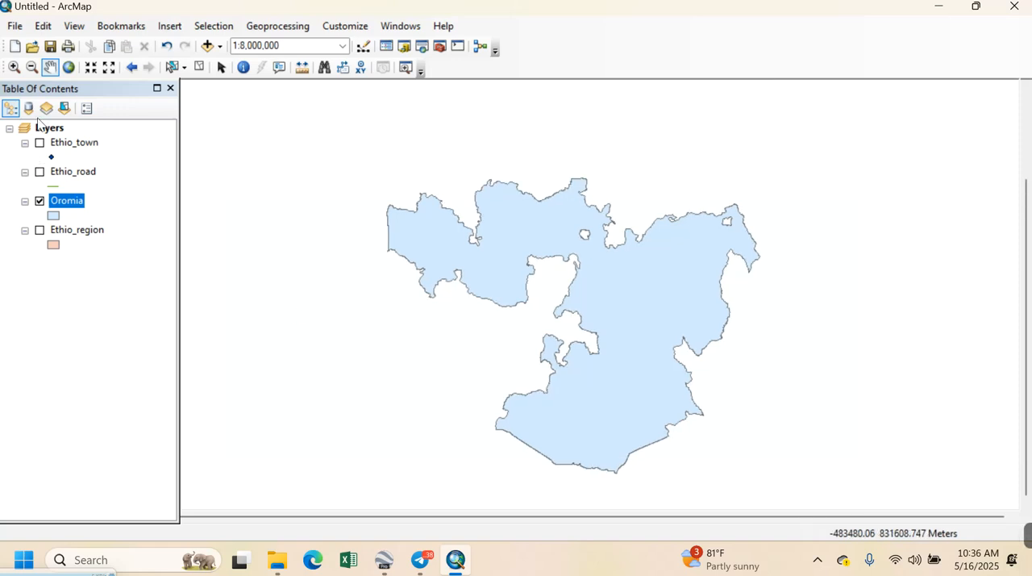
Display the Ethio_town layer and set up a Clip with Ethio_town as input features and Oromia as clip features
left_click(40, 145)
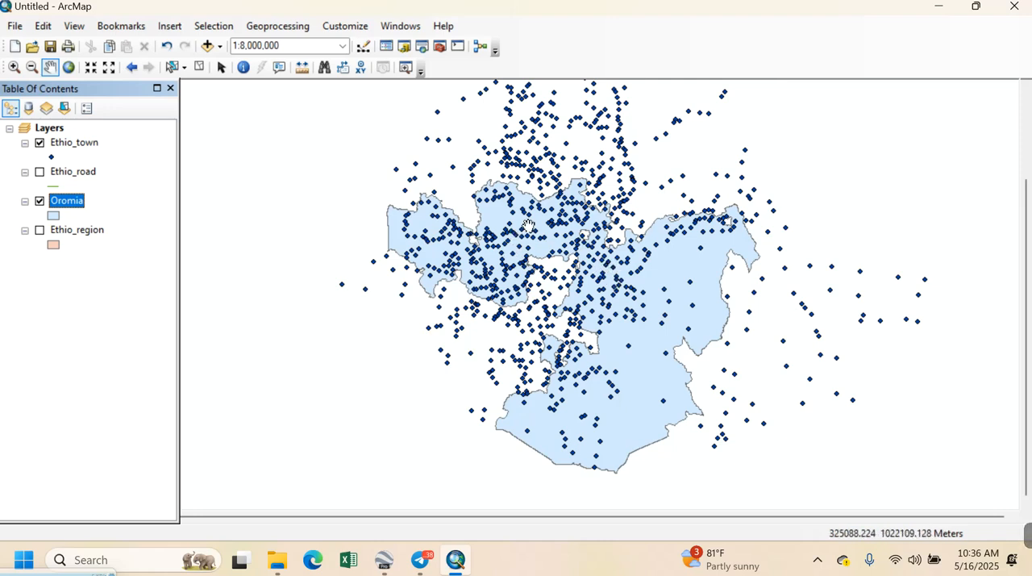
left_click_drag(604, 270, 485, 257)
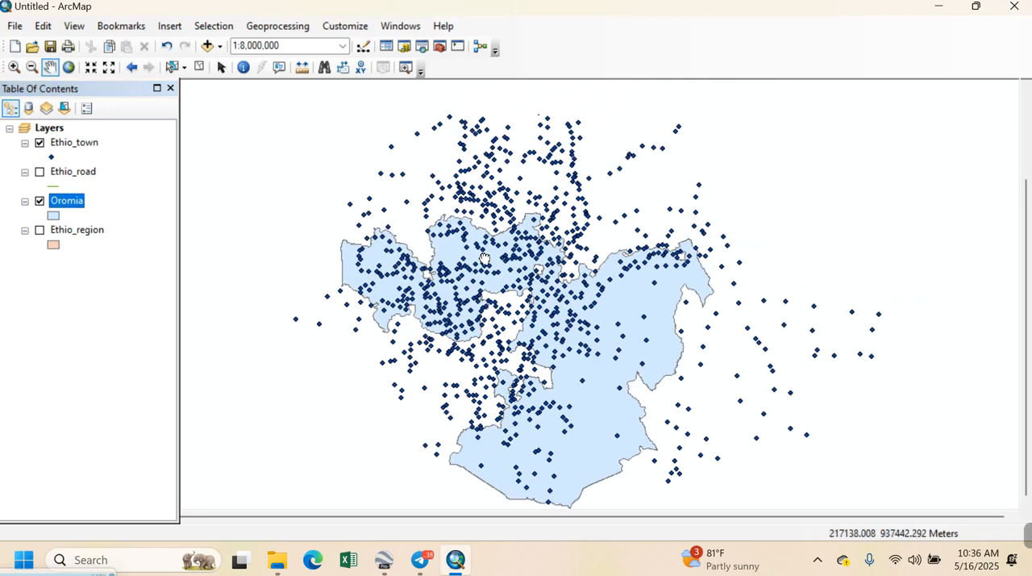
left_click(275, 25)
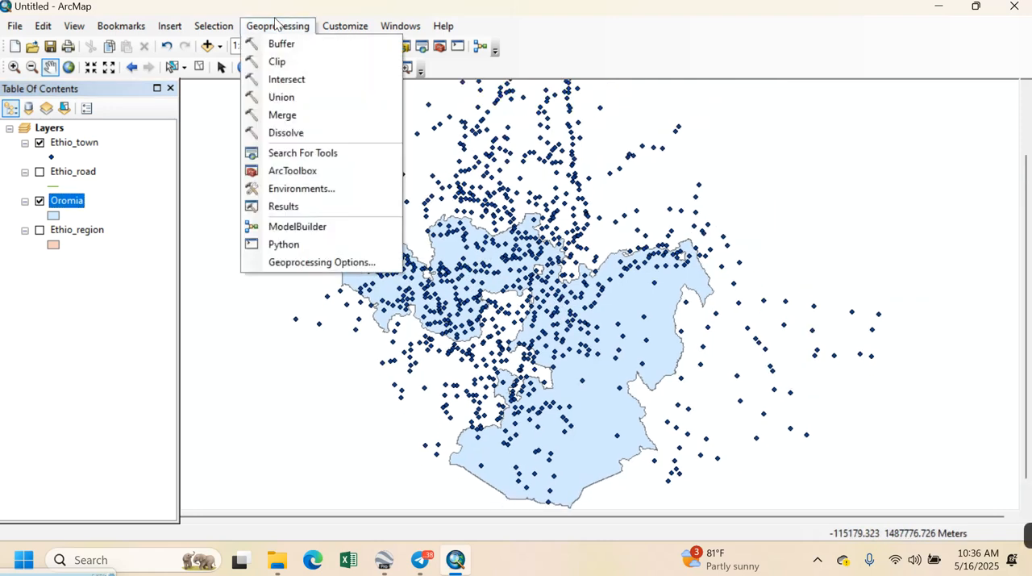
left_click(278, 63)
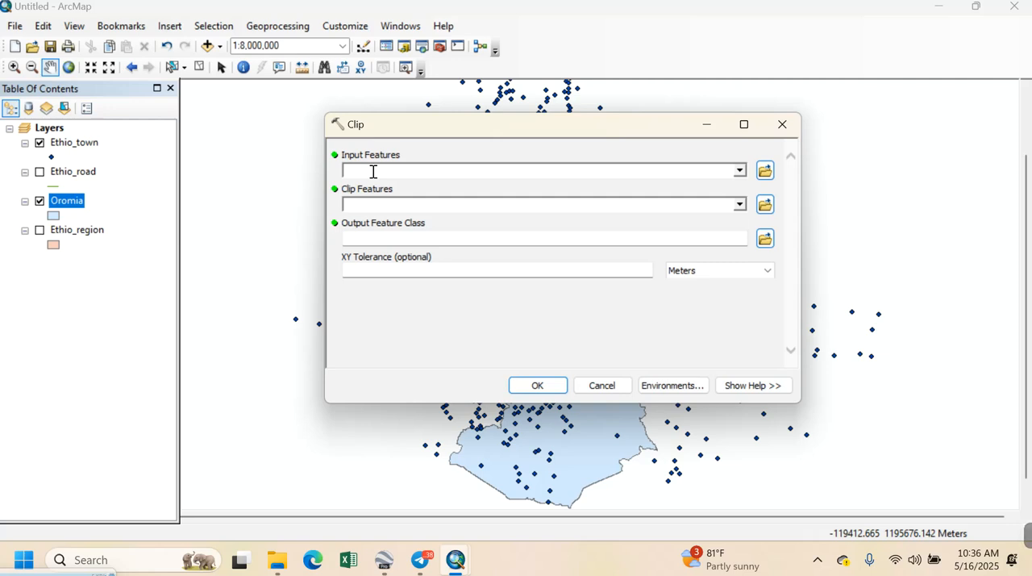
double_click(97, 145)
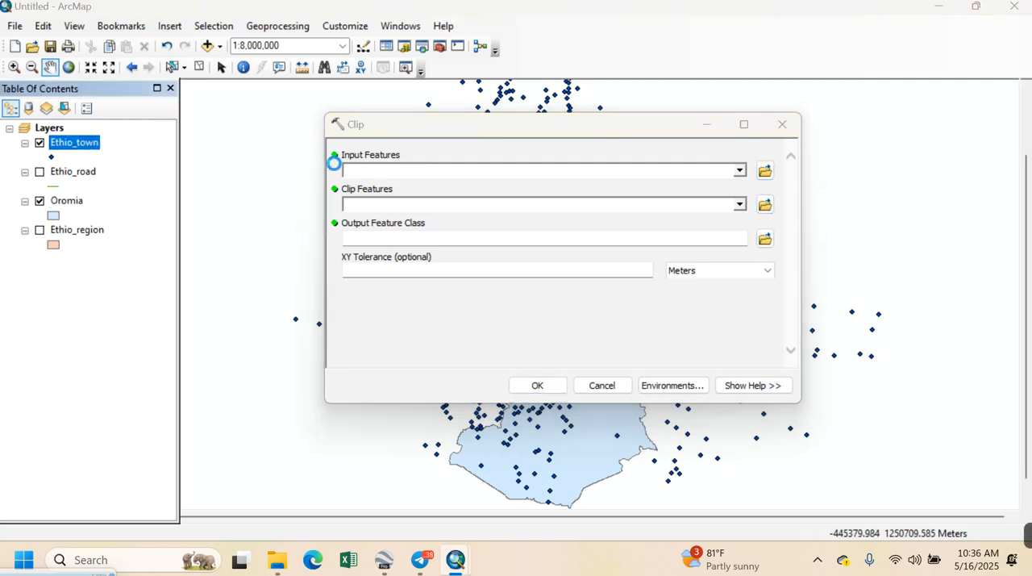
left_click(769, 54)
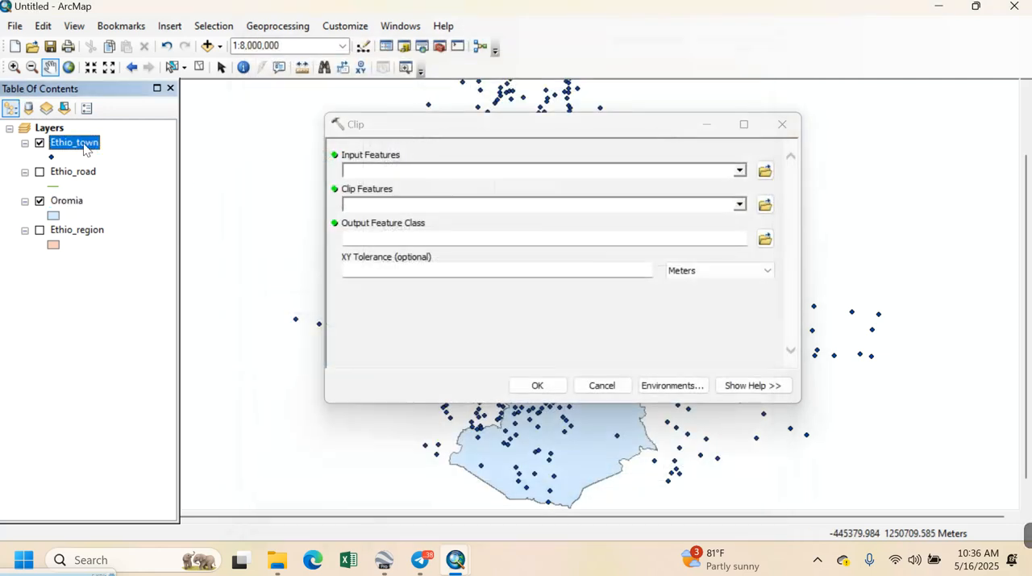
left_click_drag(206, 143, 362, 174)
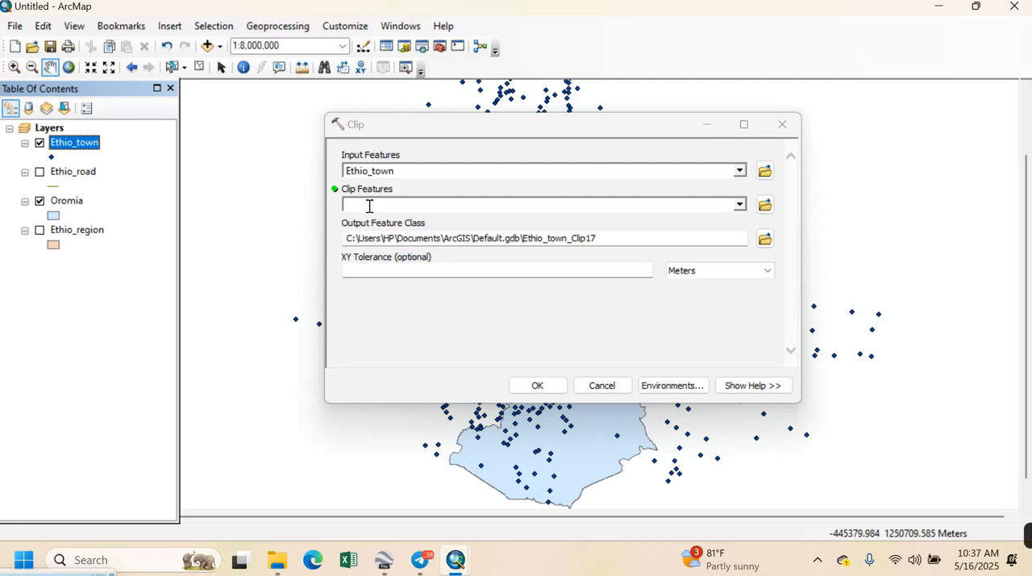
left_click(74, 202)
left_click_drag(79, 208, 359, 212)
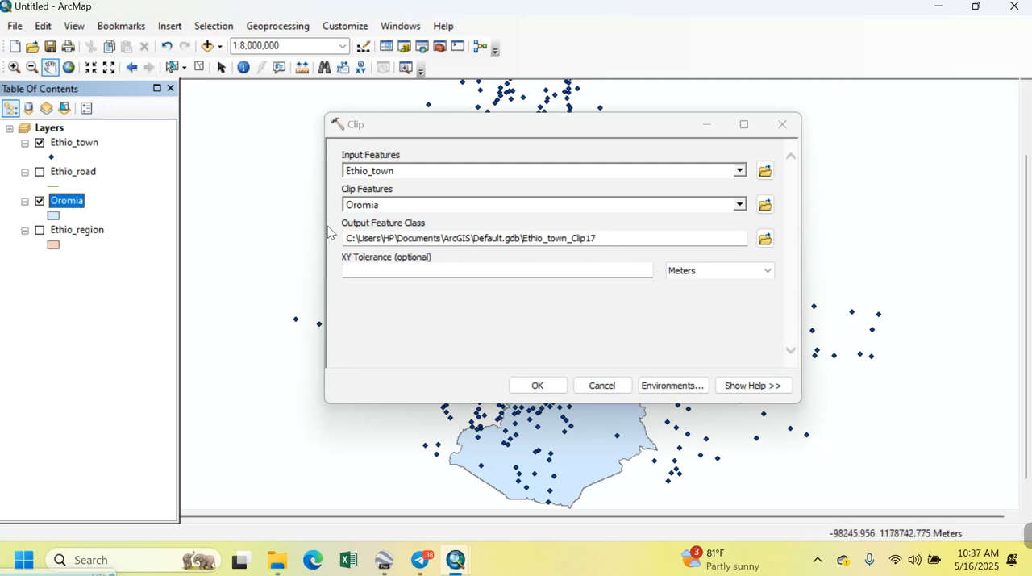
left_click(765, 238)
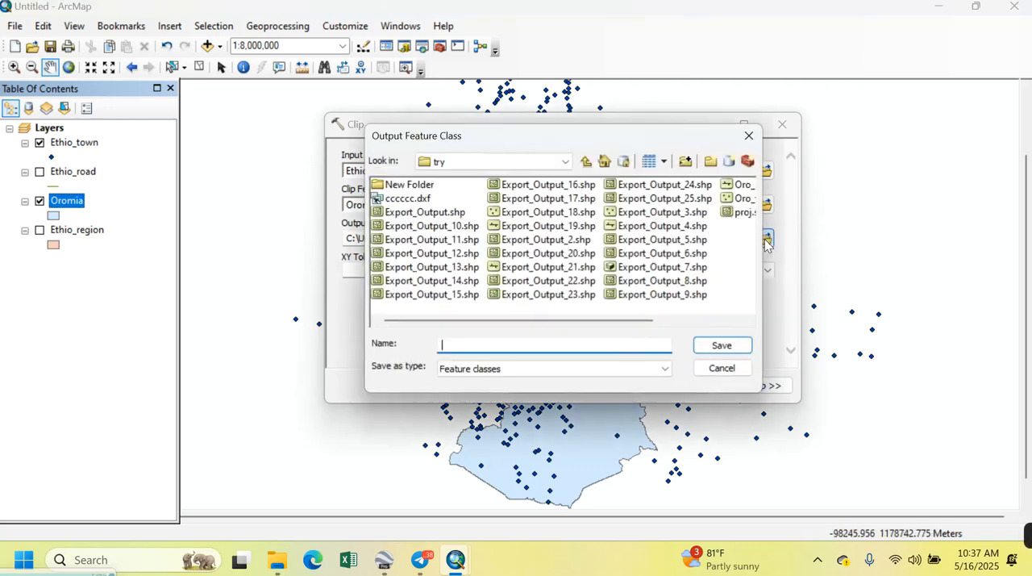
left_click(686, 161)
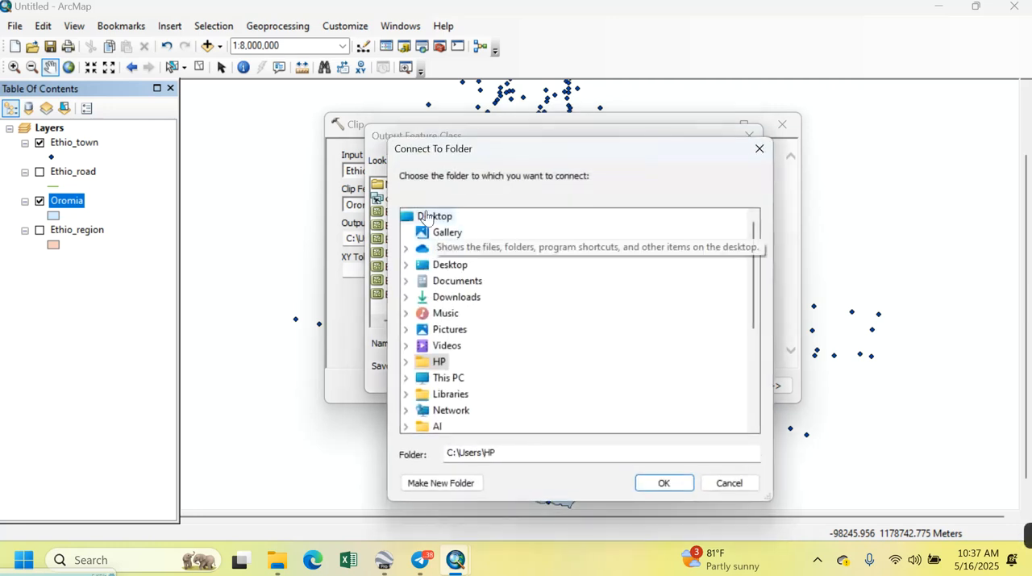
scroll(516, 310, "down", 4)
left_click(456, 329)
left_click(707, 486)
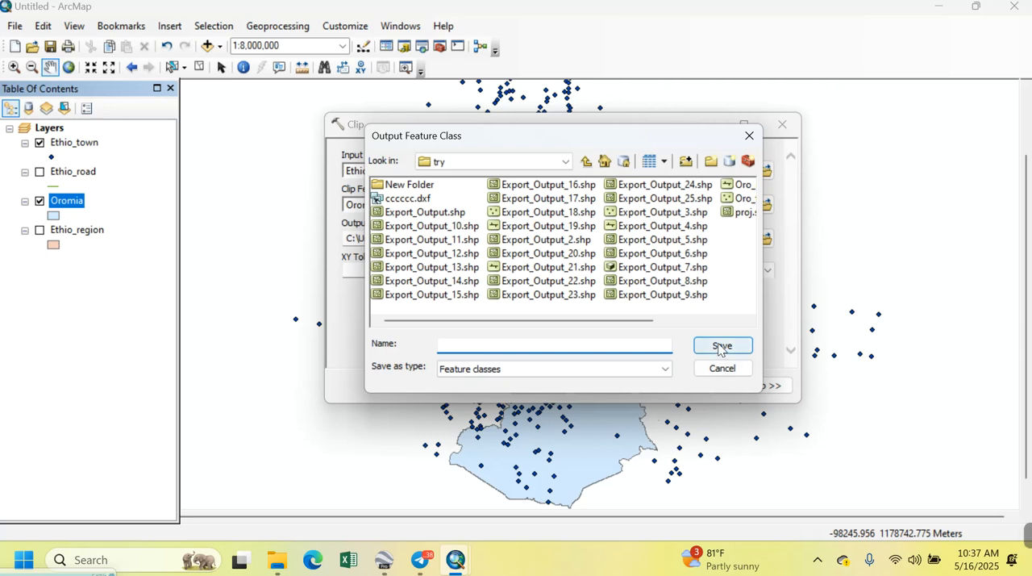
left_click(708, 370)
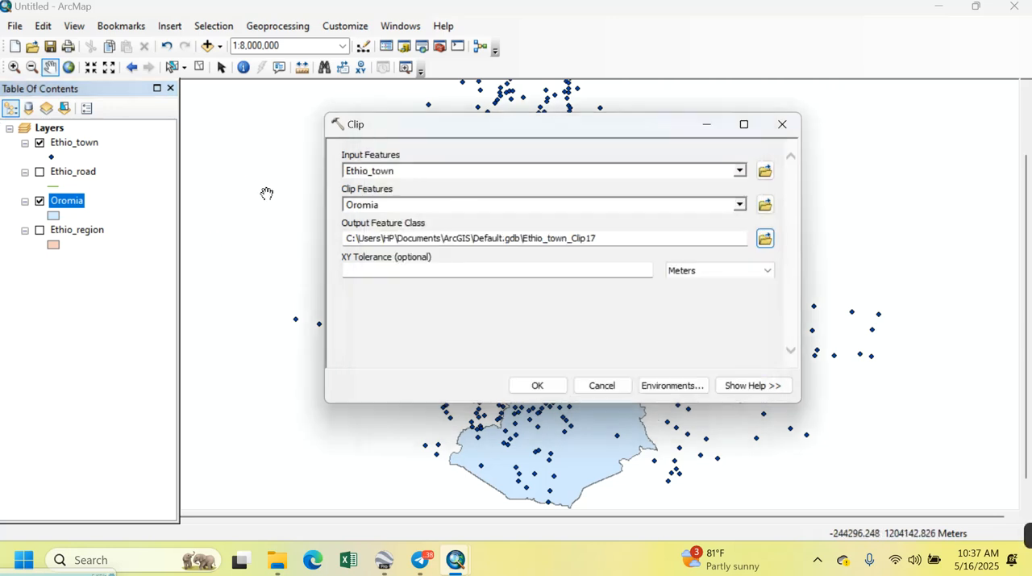
Run the clip with the default output feature class and rename the resulting layer as Oro_Town
left_click(532, 384)
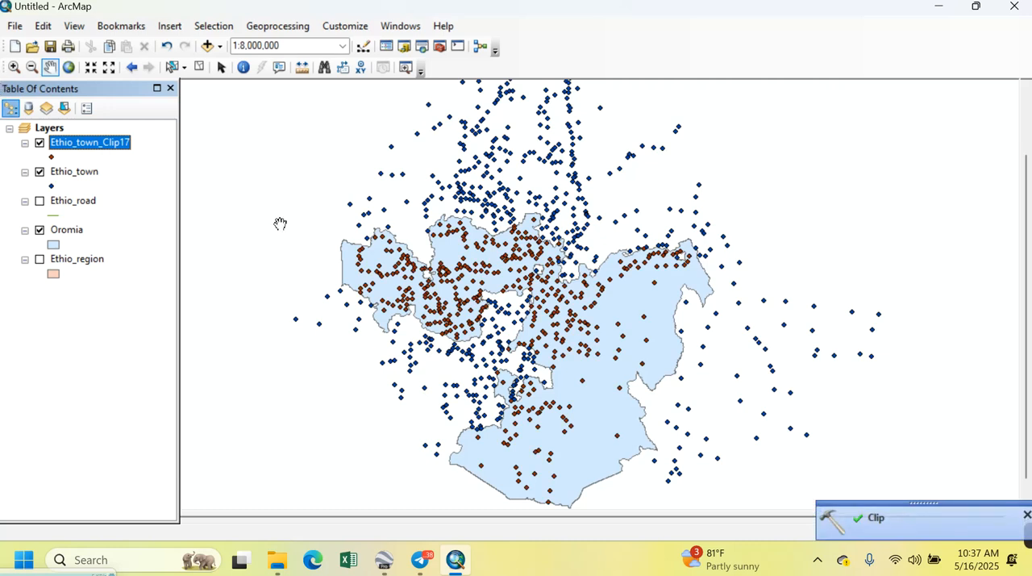
left_click(99, 143)
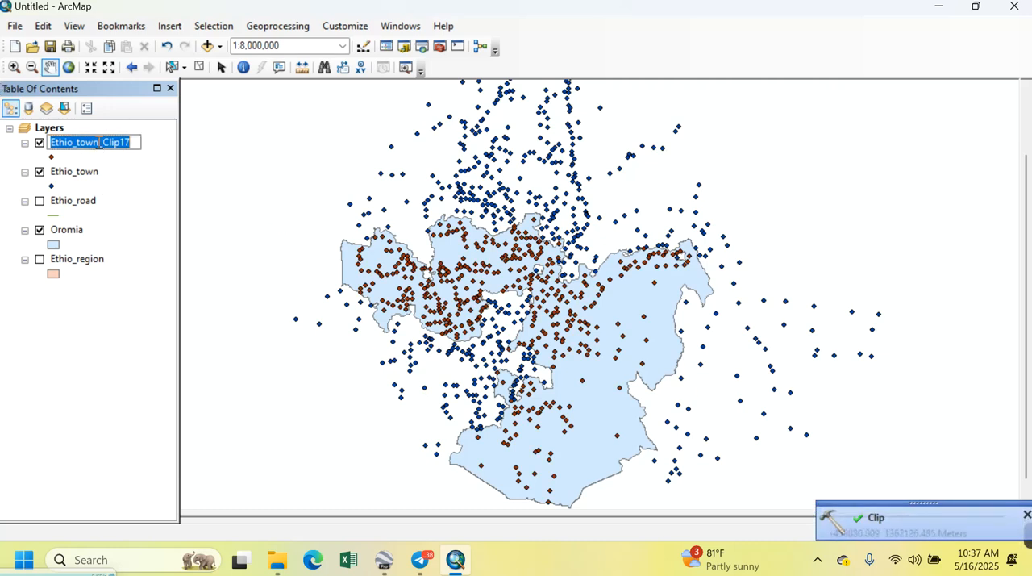
type("P")
type("Oro")
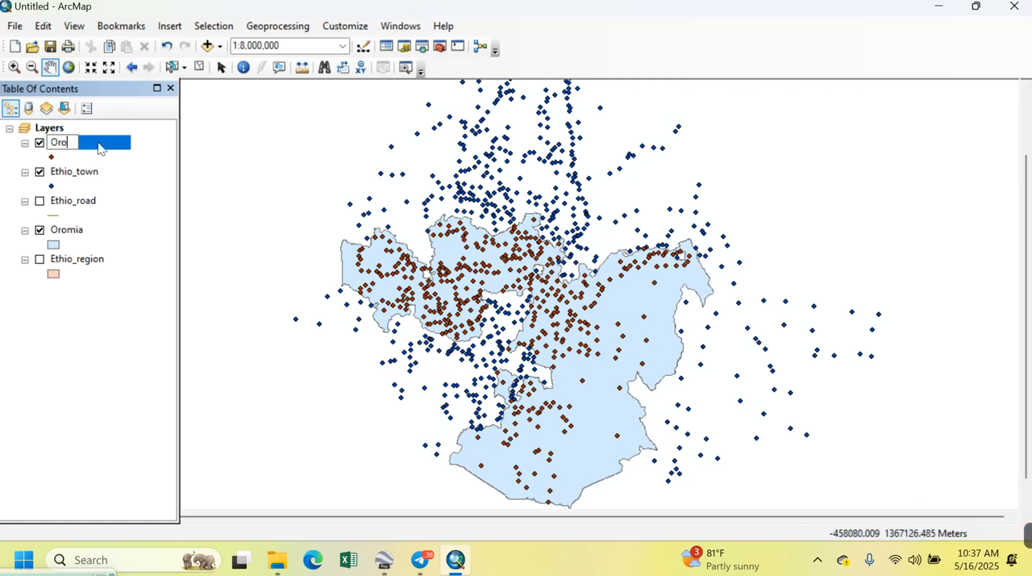
type("_Town")
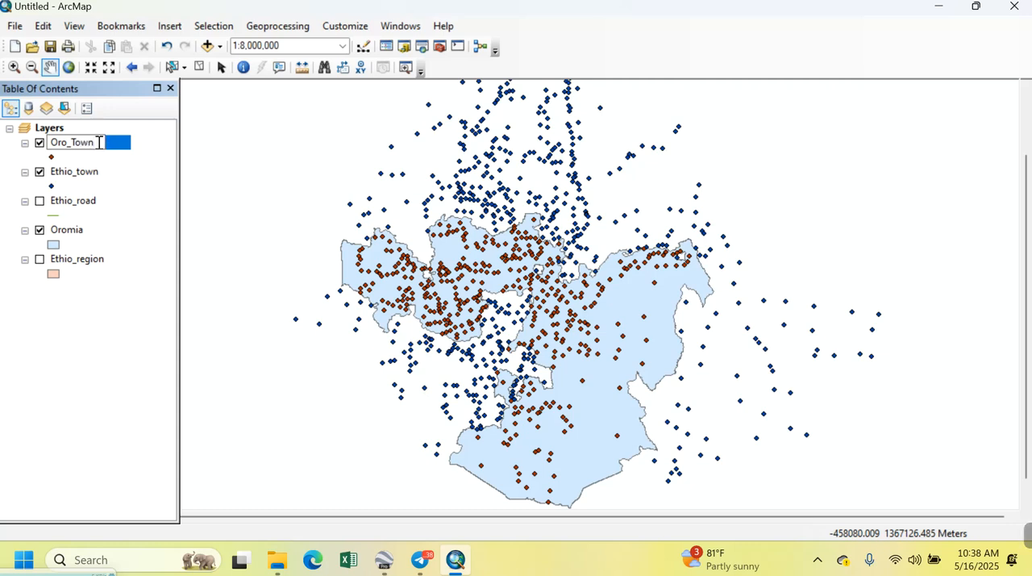
key("Return")
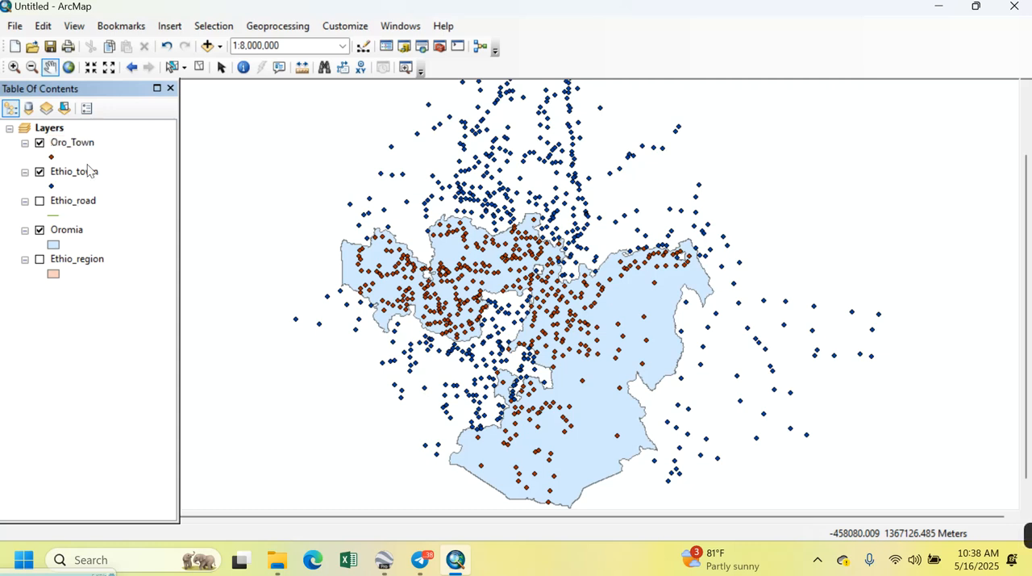
left_click(76, 144)
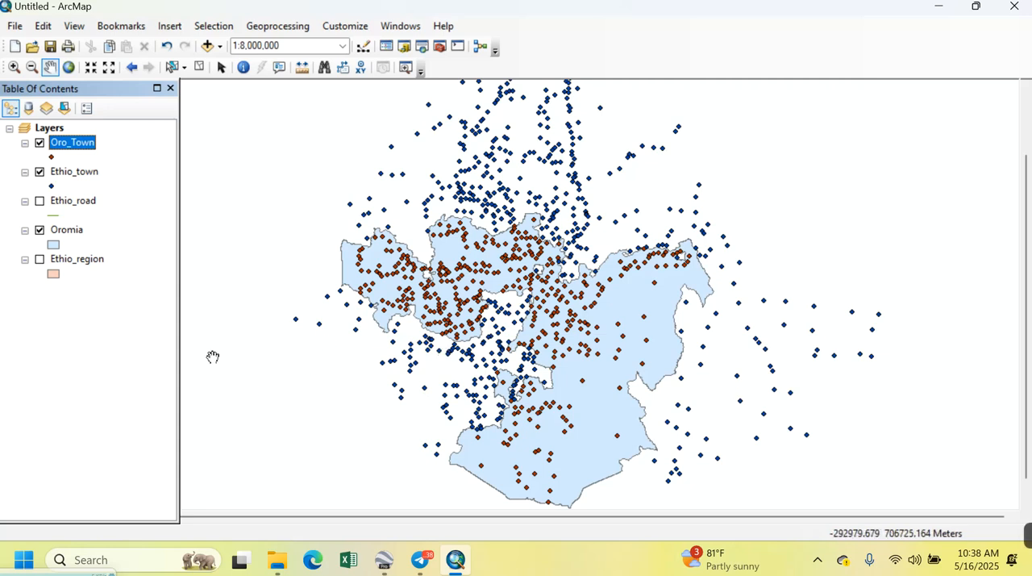
Hide the Ethio_town layer and inspect the clipped towns within Oromia
left_click(40, 171)
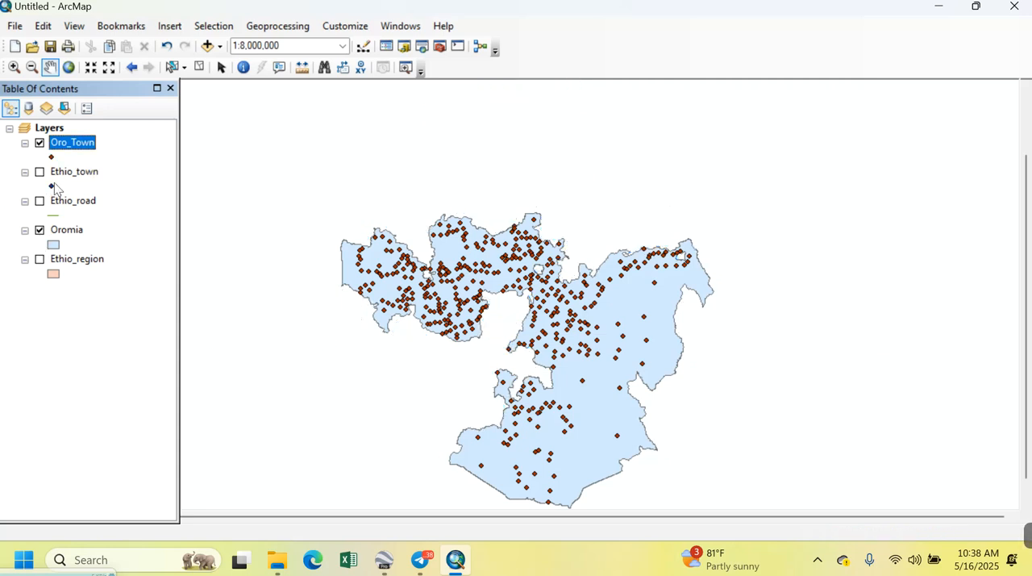
scroll(556, 356, "down", 2)
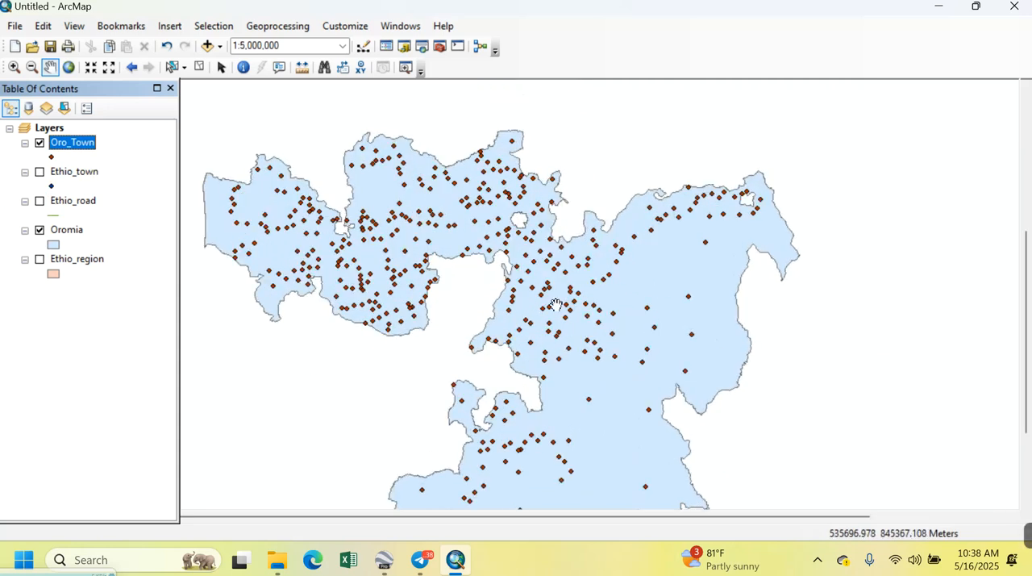
scroll(621, 282, "down", 2)
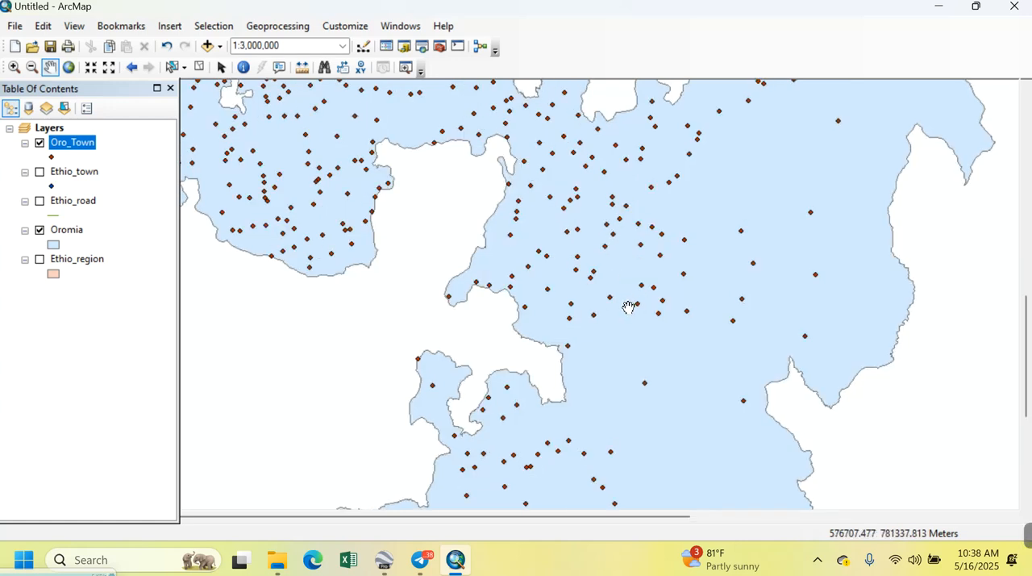
scroll(628, 307, "up", 2)
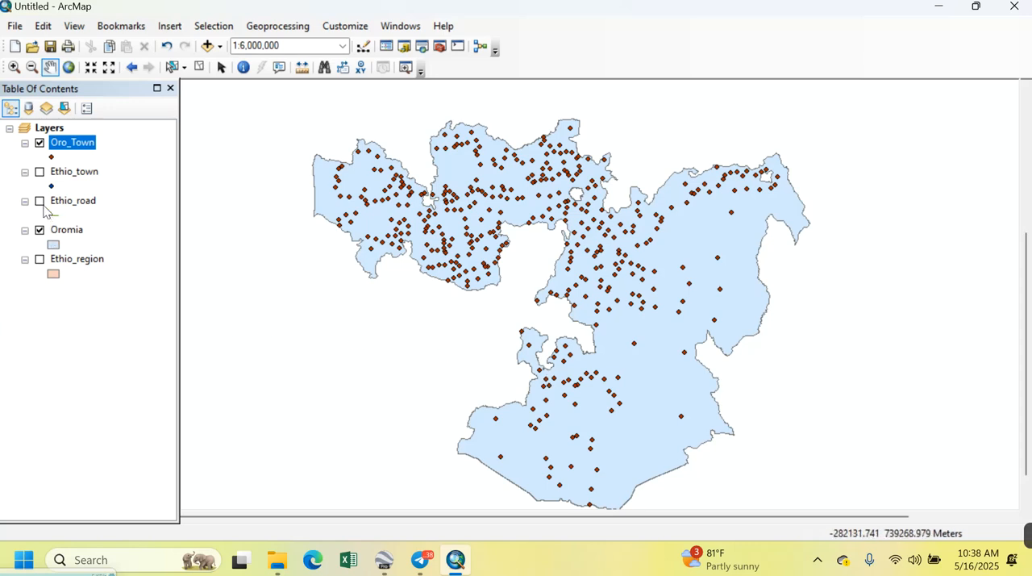
Display the Ethio_road layer and set up a Clip with Ethio_road as input features and Oromia as clip features
left_click(39, 201)
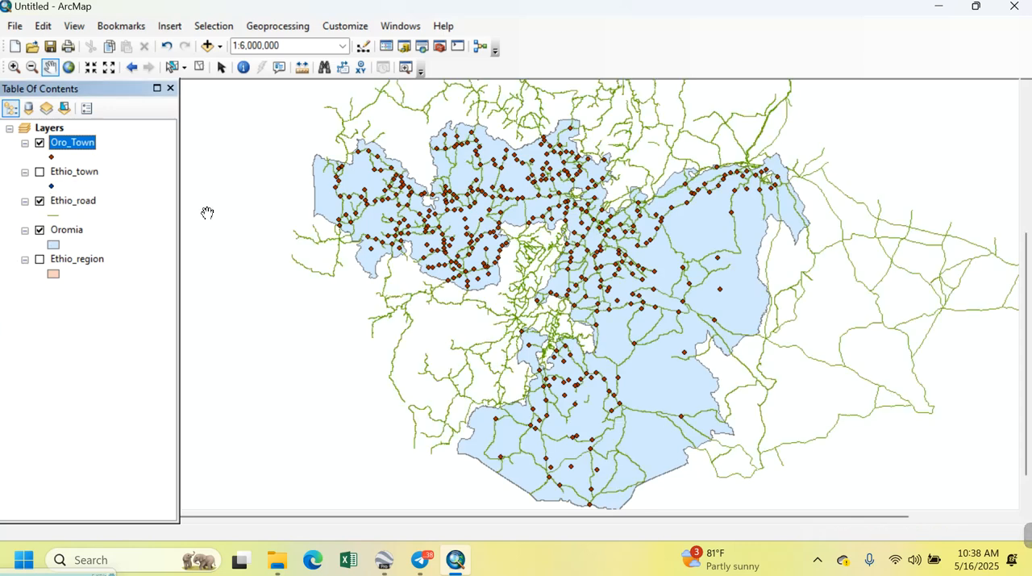
scroll(611, 289, "up", 2)
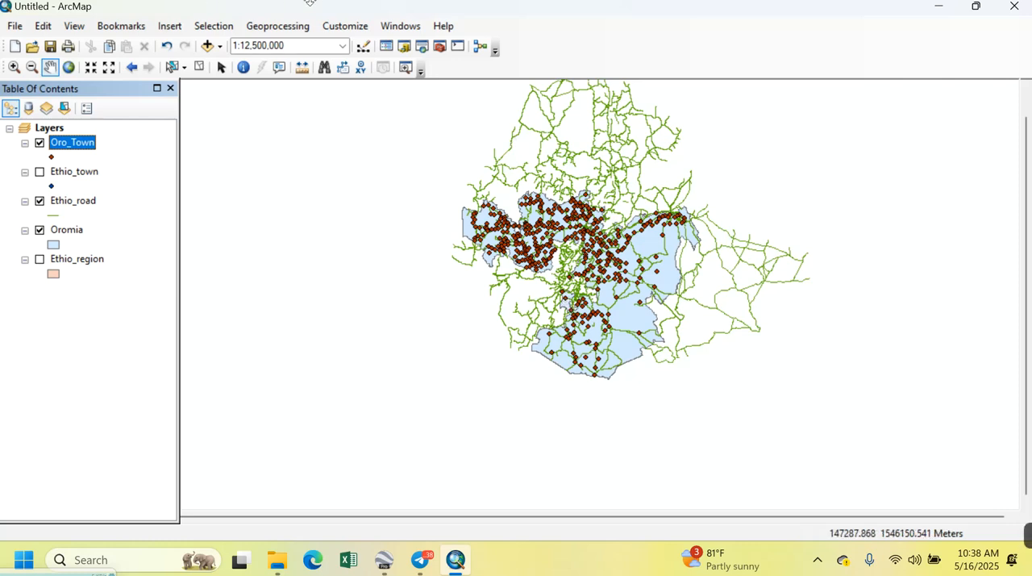
left_click(262, 29)
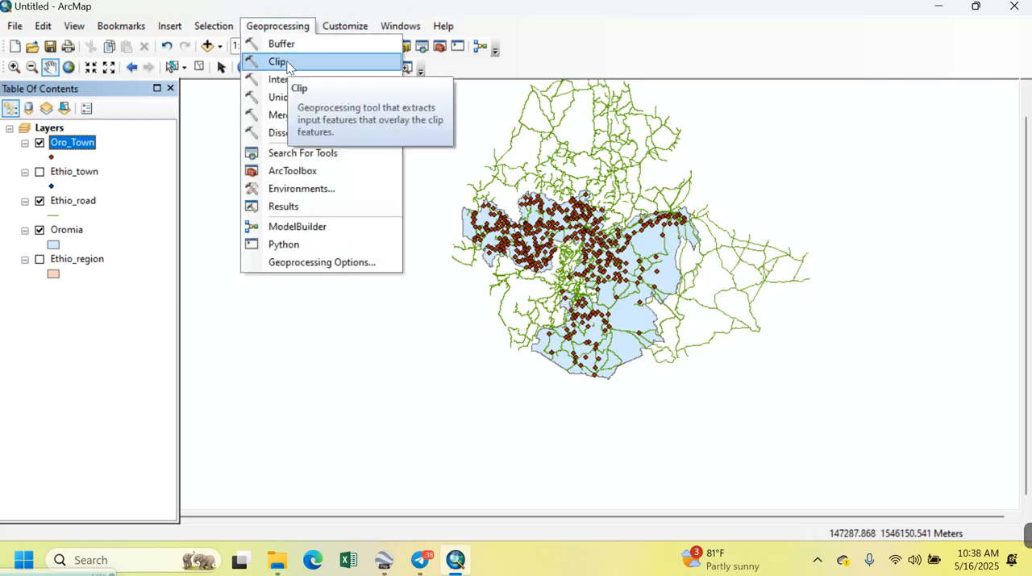
left_click(279, 62)
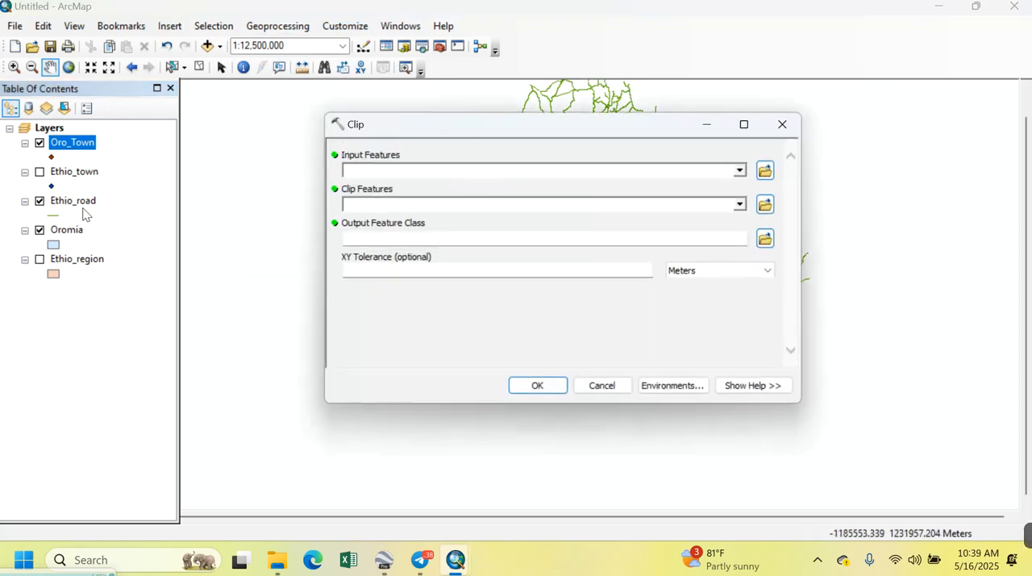
left_click_drag(87, 208, 383, 171)
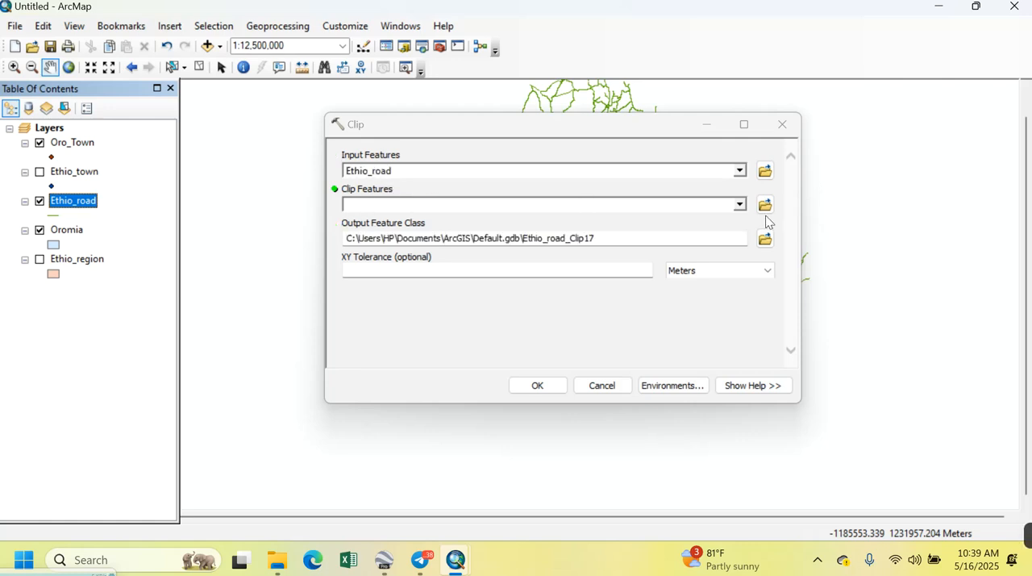
left_click(69, 233)
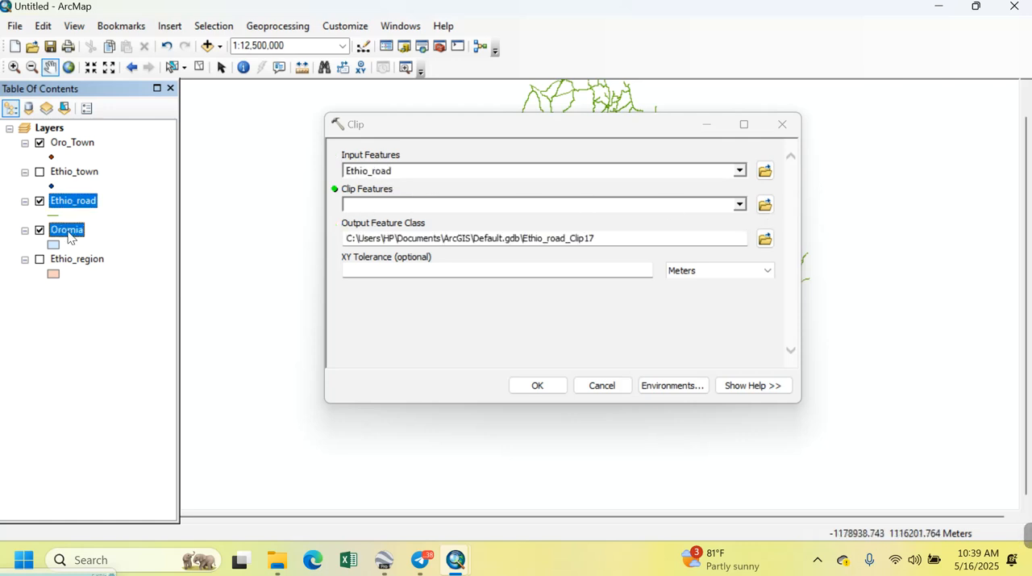
left_click_drag(345, 229, 373, 205)
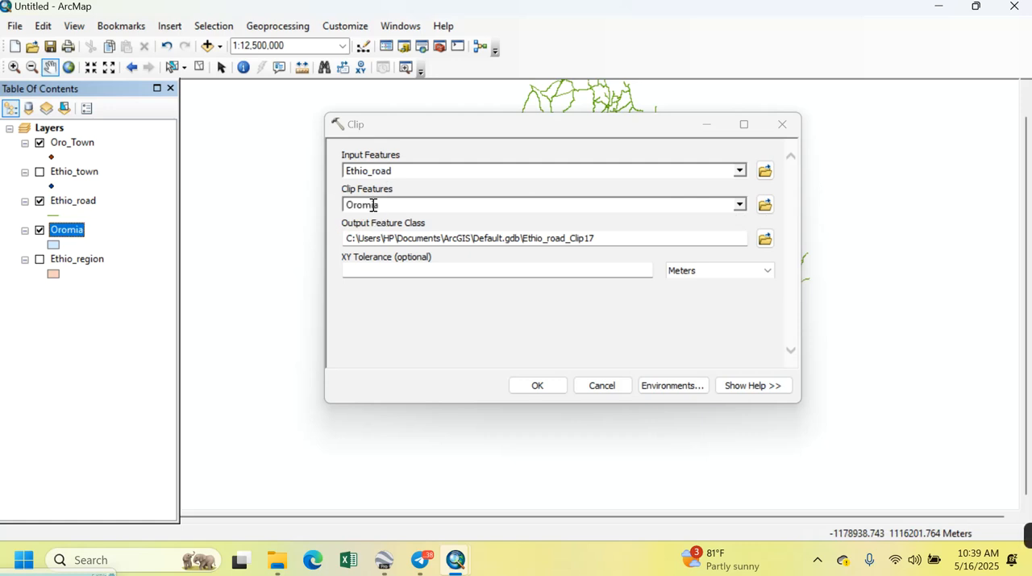
Try to set the clip's output feature class to oro_road in the try folder
left_click(764, 239)
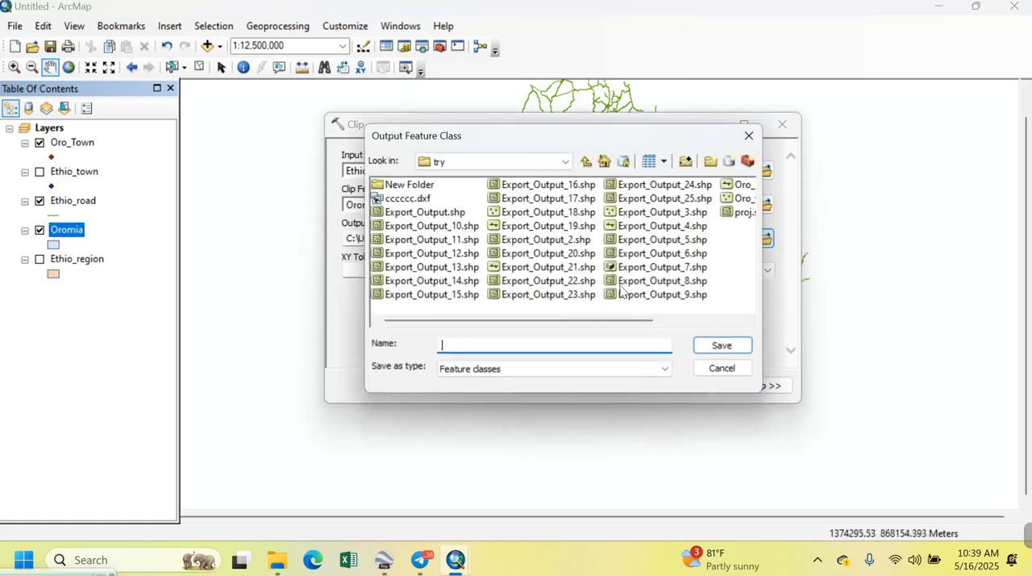
type("oro_road")
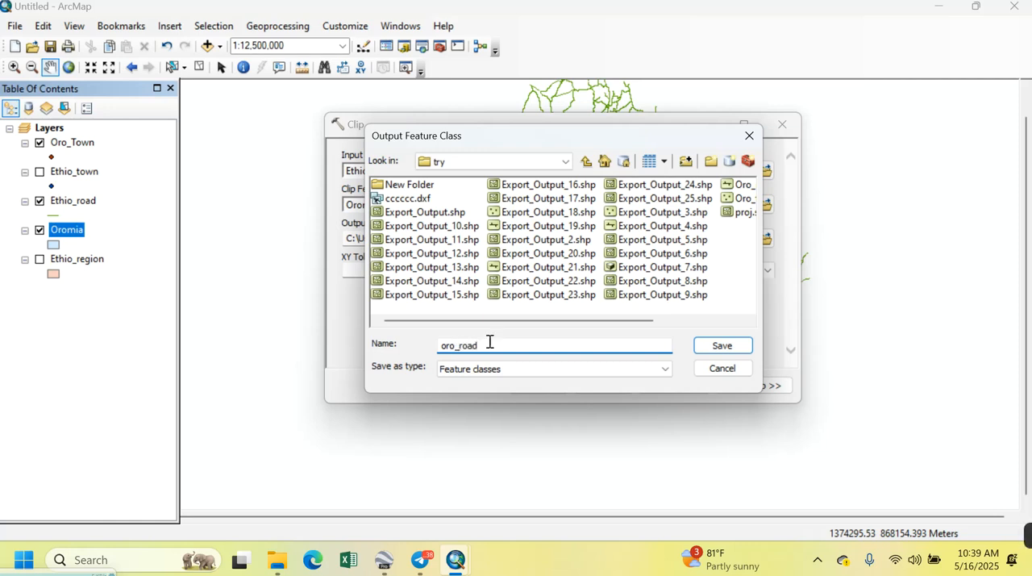
left_click(723, 345)
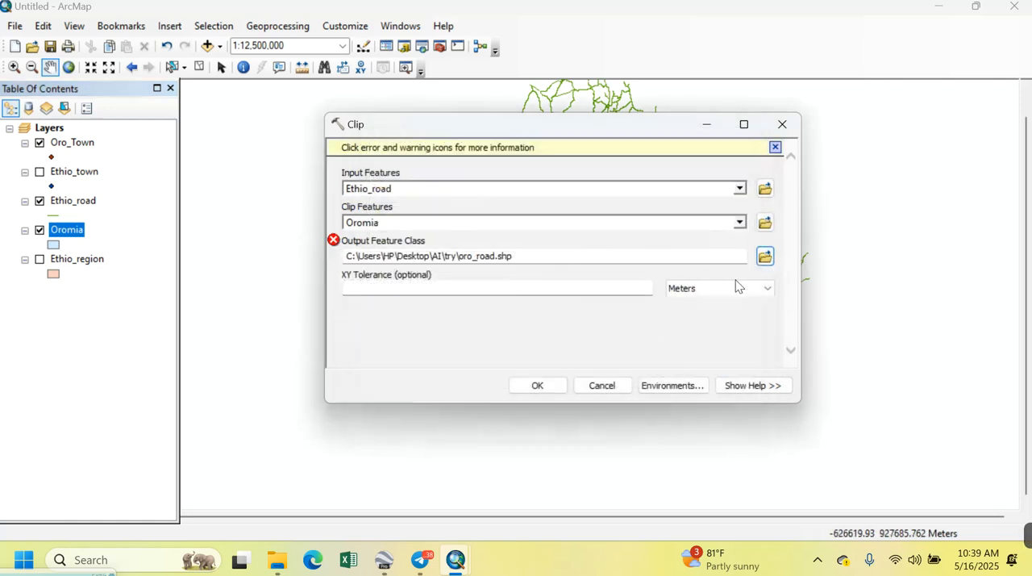
Set the output feature class to Oro_road in the New Folder inside try and run the clip
left_click(763, 256)
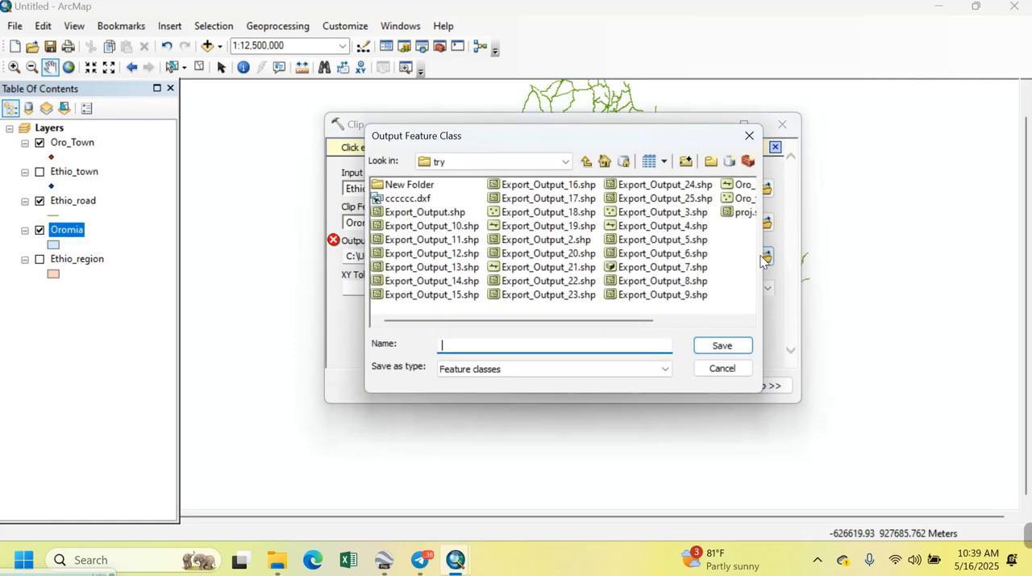
left_click(520, 369)
left_click(516, 383)
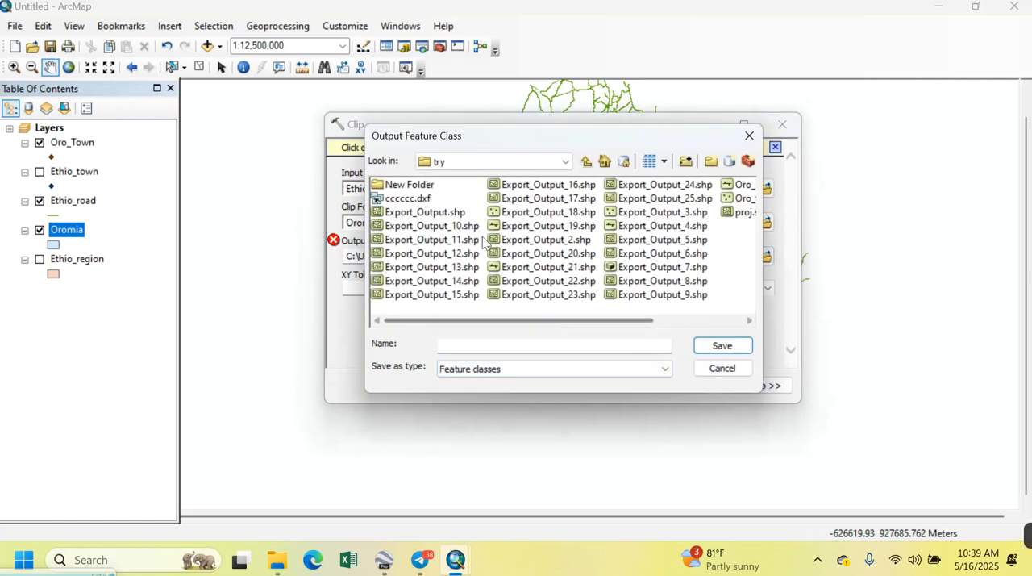
left_click(410, 187)
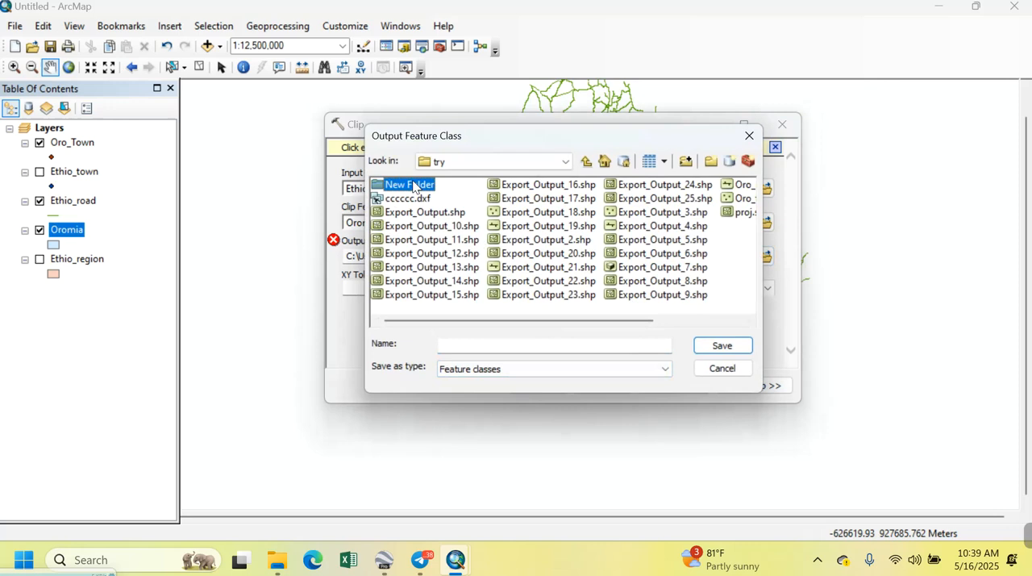
double_click(413, 187)
left_click(548, 346)
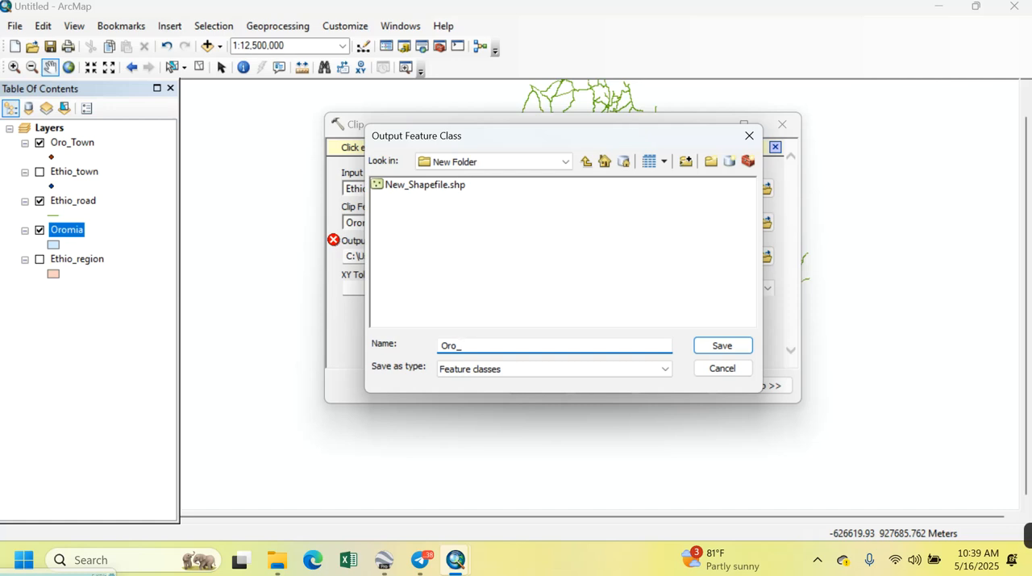
type("Oro_road")
left_click(723, 345)
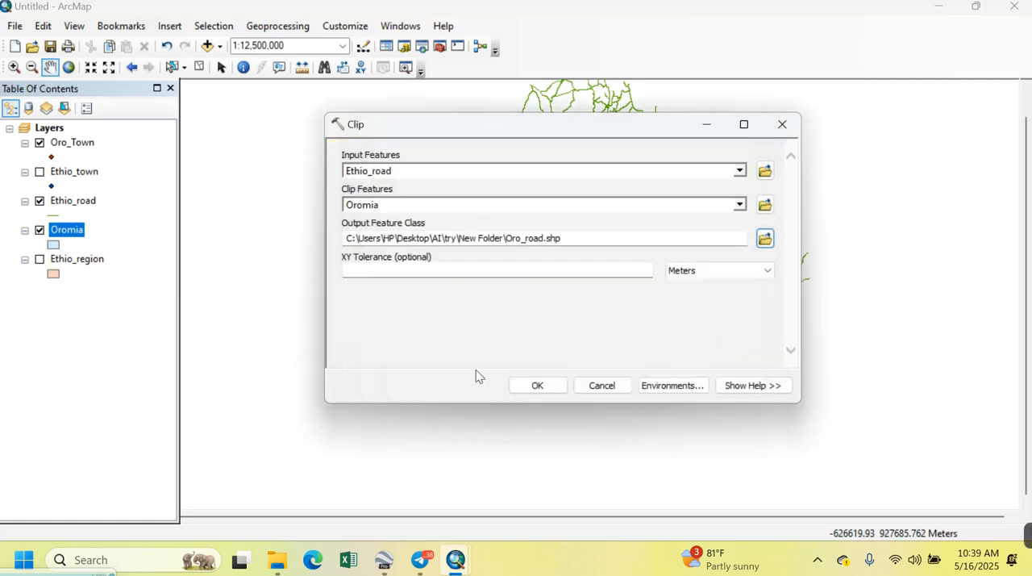
left_click(537, 387)
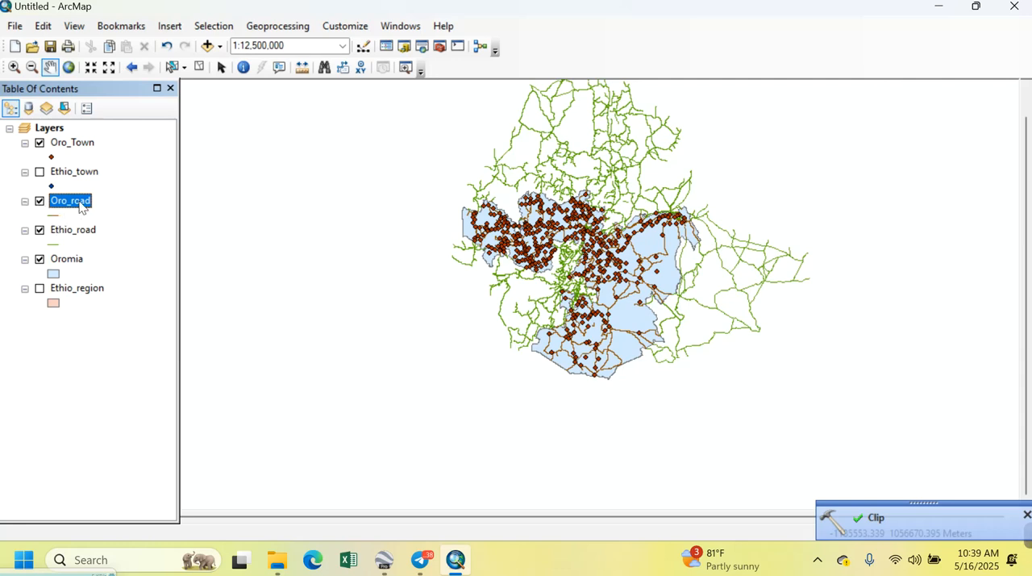
Remove the Ethio_road layer and inspect the clipped roads and towns across Oromia
right_click(71, 234)
left_click(126, 218)
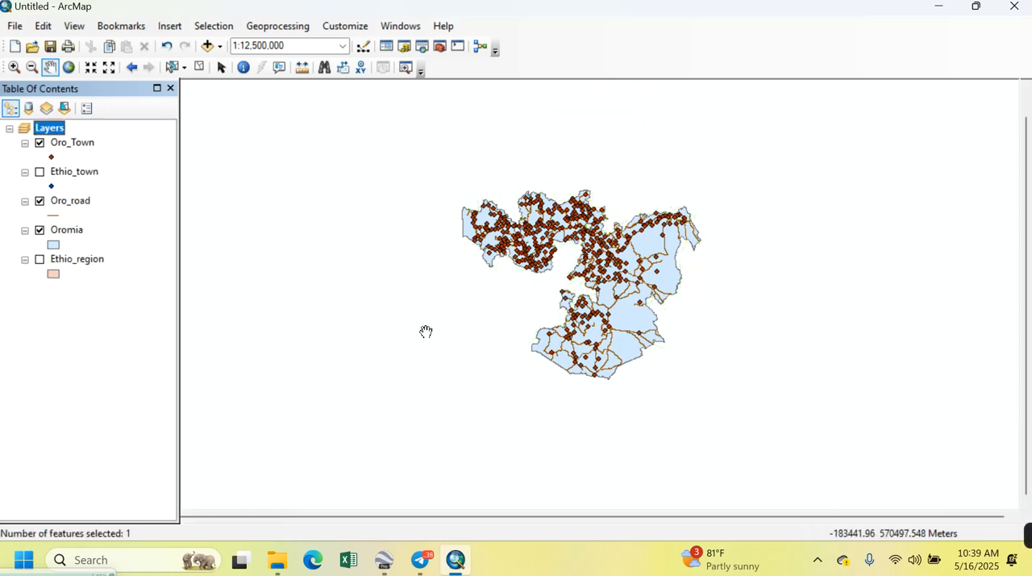
scroll(502, 287, "down", 5)
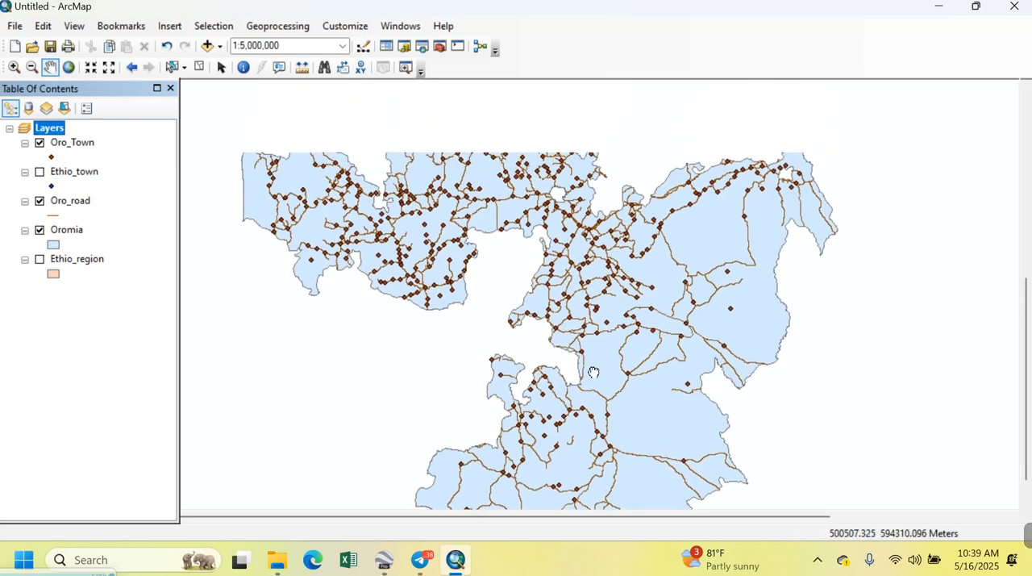
scroll(420, 225, "down", 3)
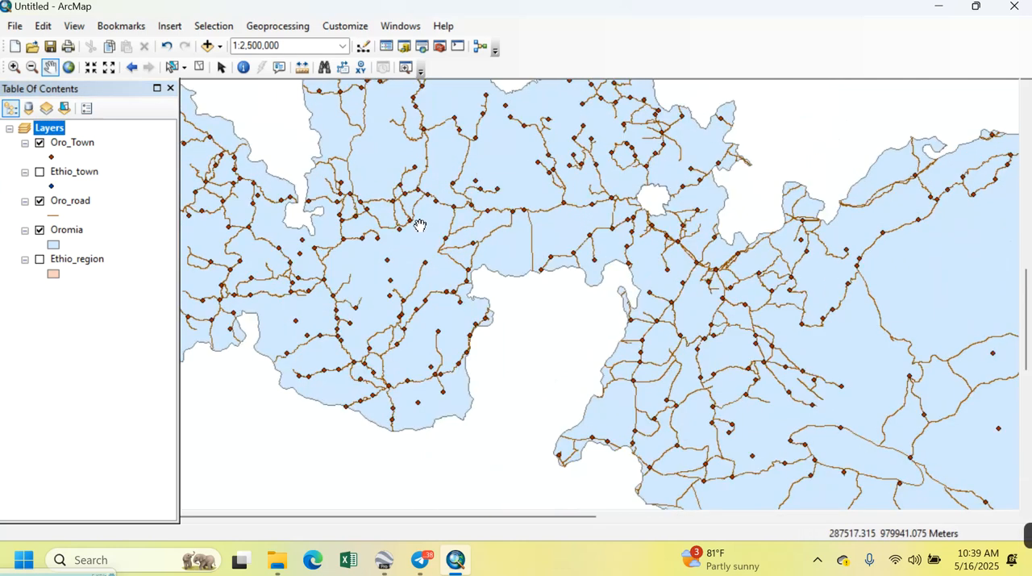
scroll(576, 270, "down", 4)
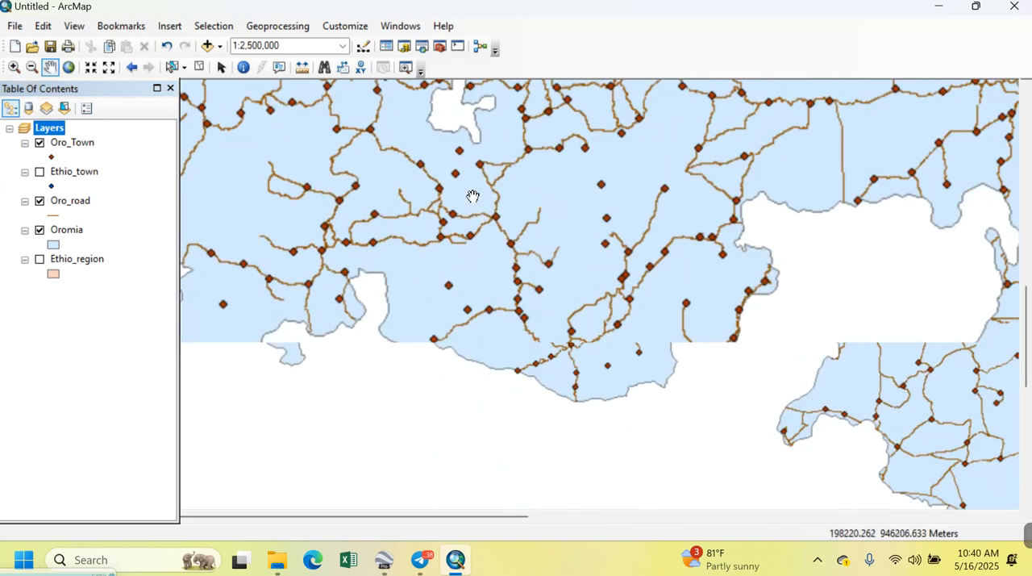
scroll(583, 275, "up", 3)
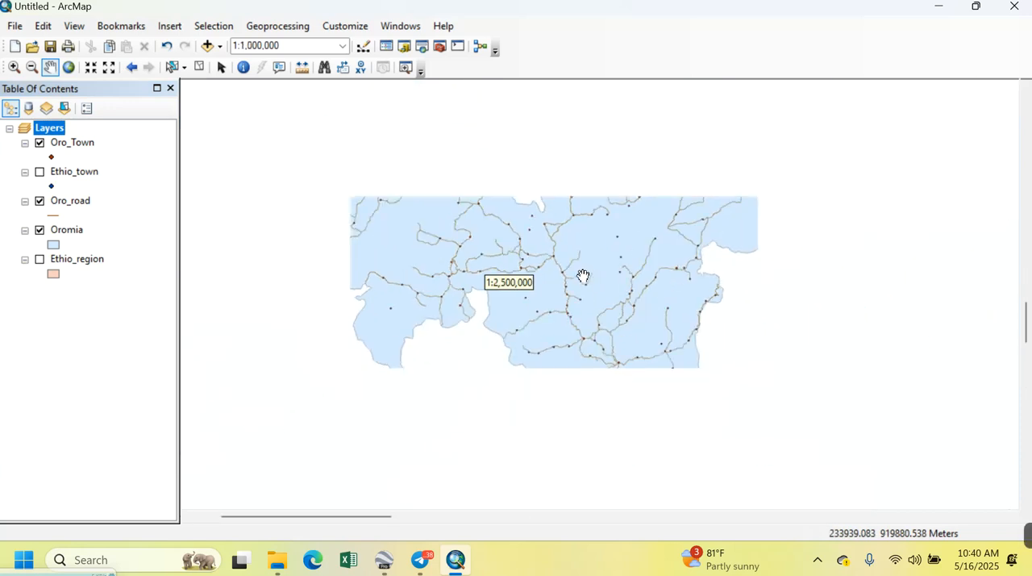
scroll(583, 276, "up", 2)
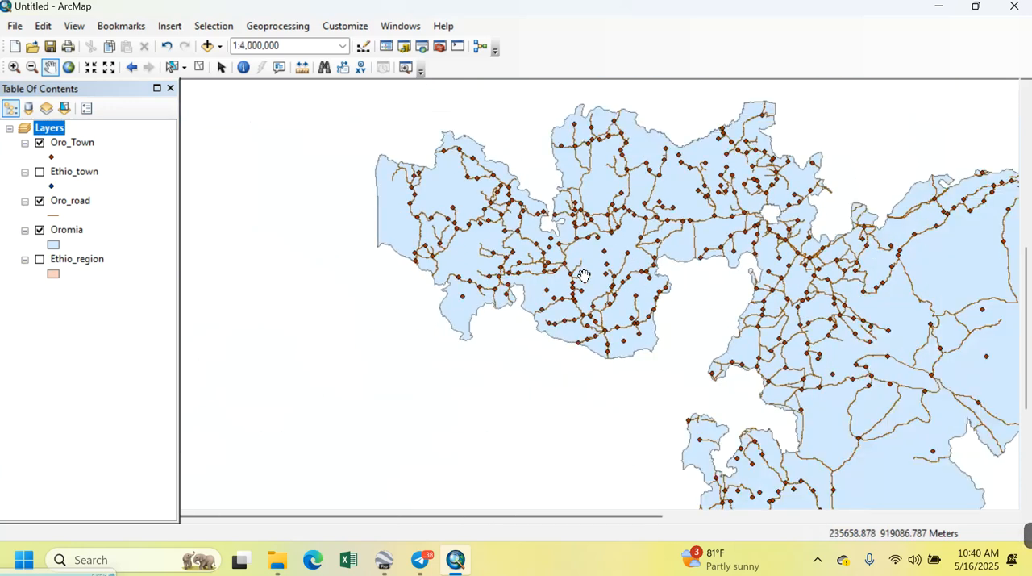
left_click_drag(564, 230, 428, 227)
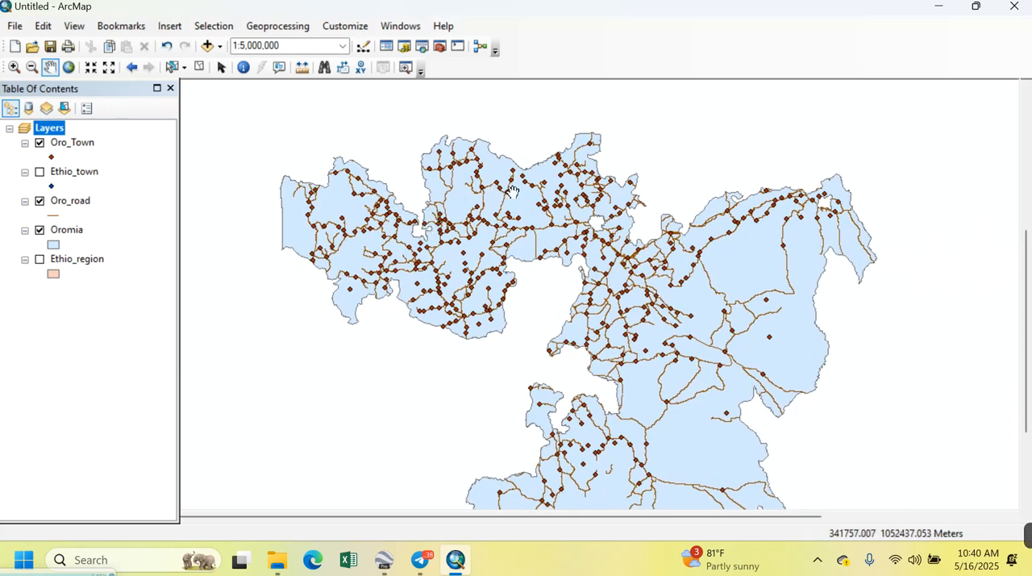
left_click_drag(482, 208, 436, 183)
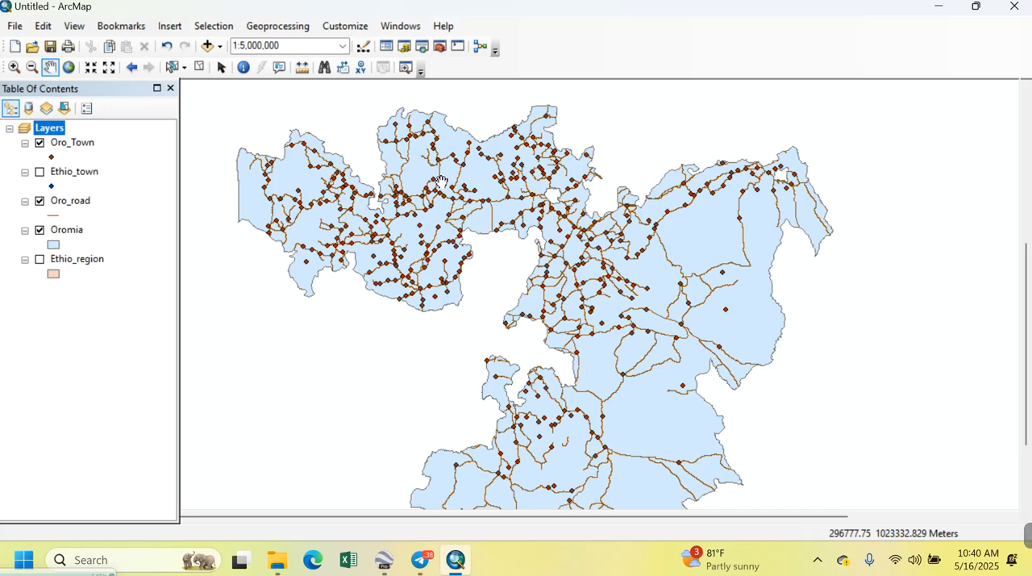
Open the symbology settings in the Oro_Town layer's properties
left_click(78, 147)
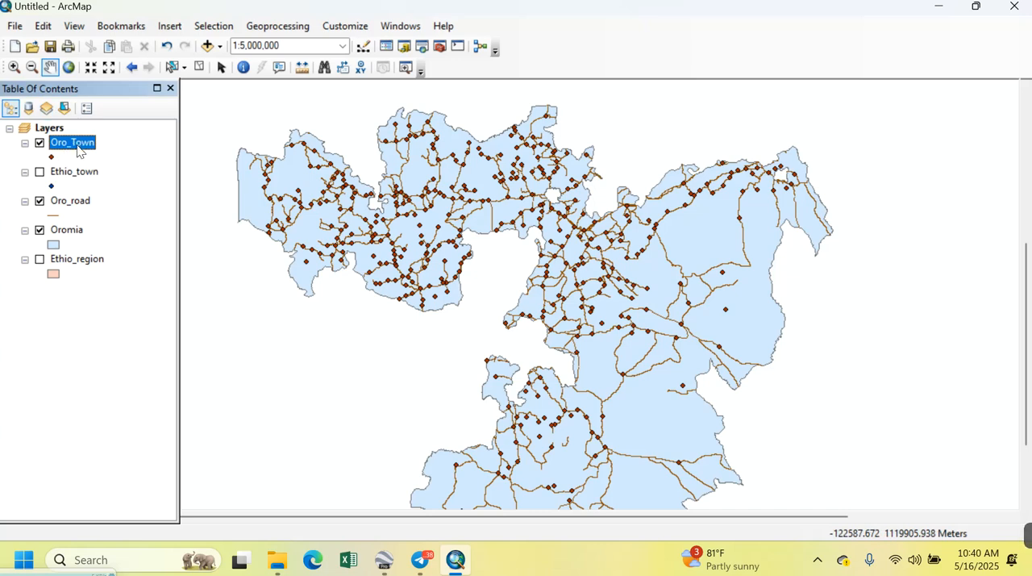
right_click(78, 146)
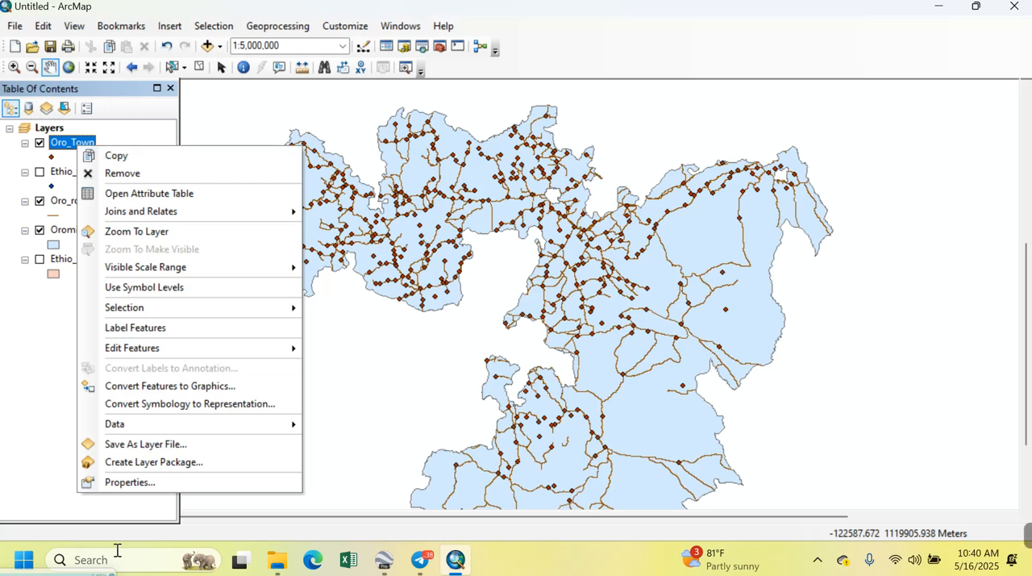
left_click(122, 487)
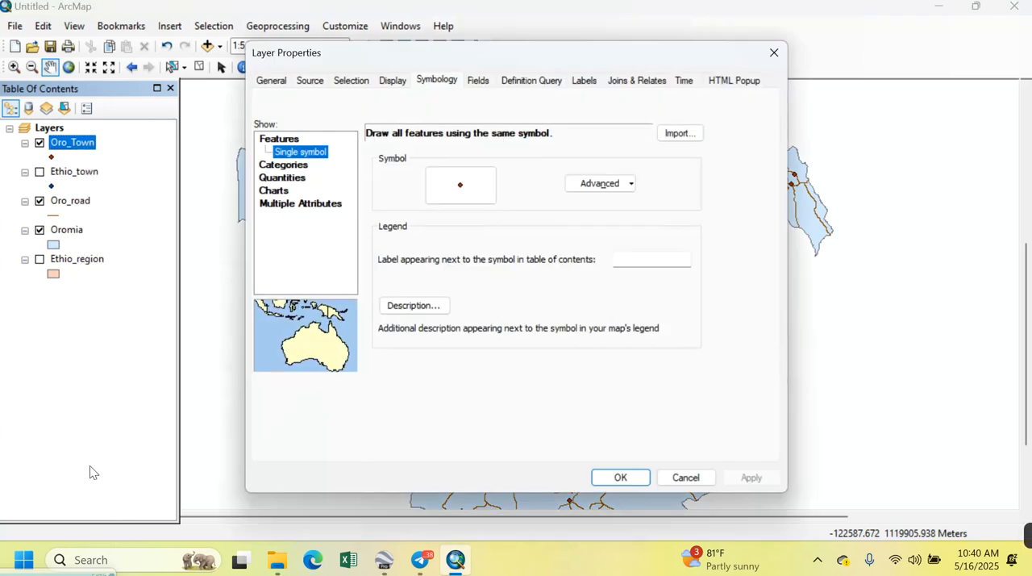
left_click(441, 74)
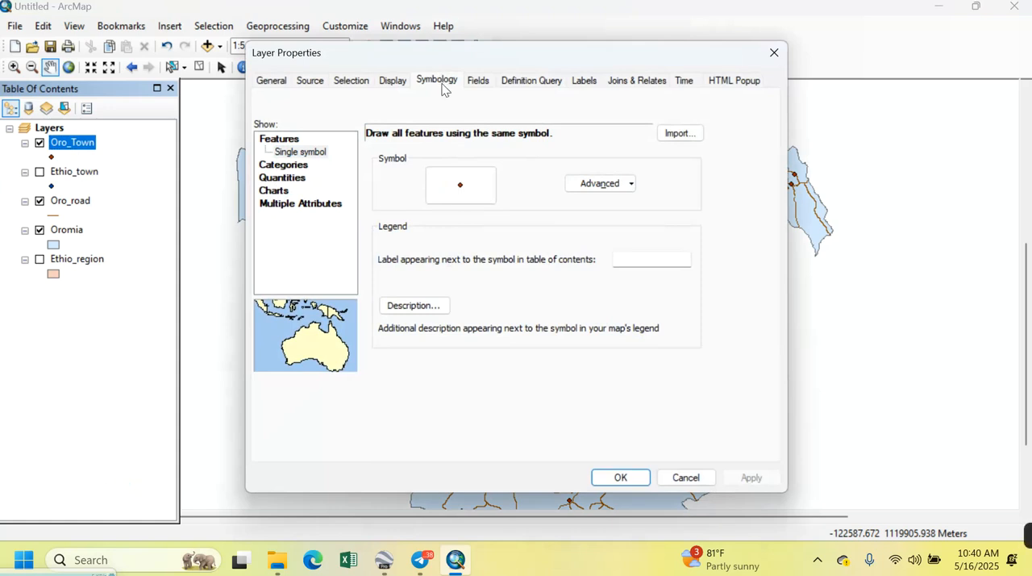
Try categorizing the towns by unique values of the POP field with all values added, and remove all the values again
left_click(275, 166)
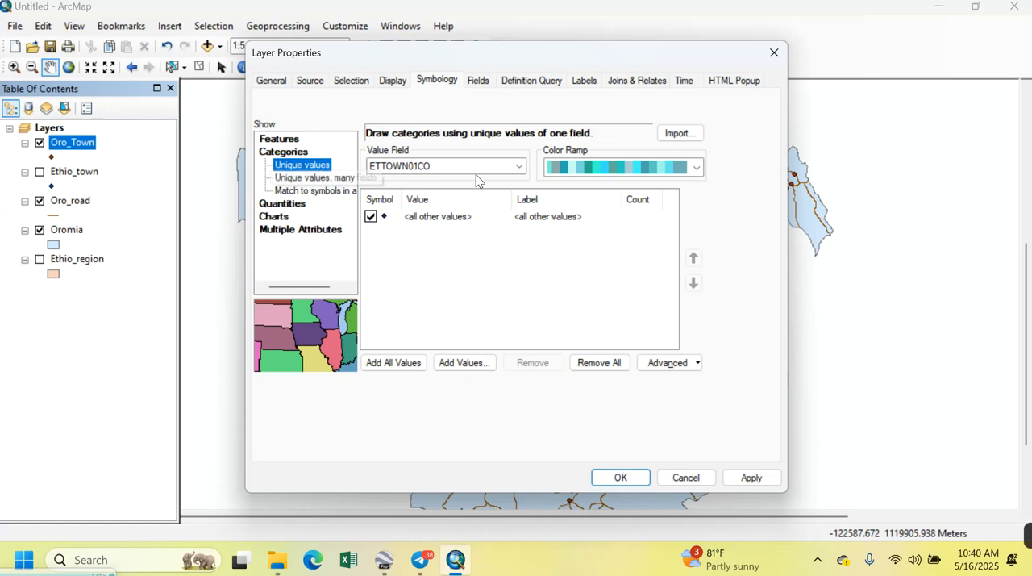
left_click(518, 167)
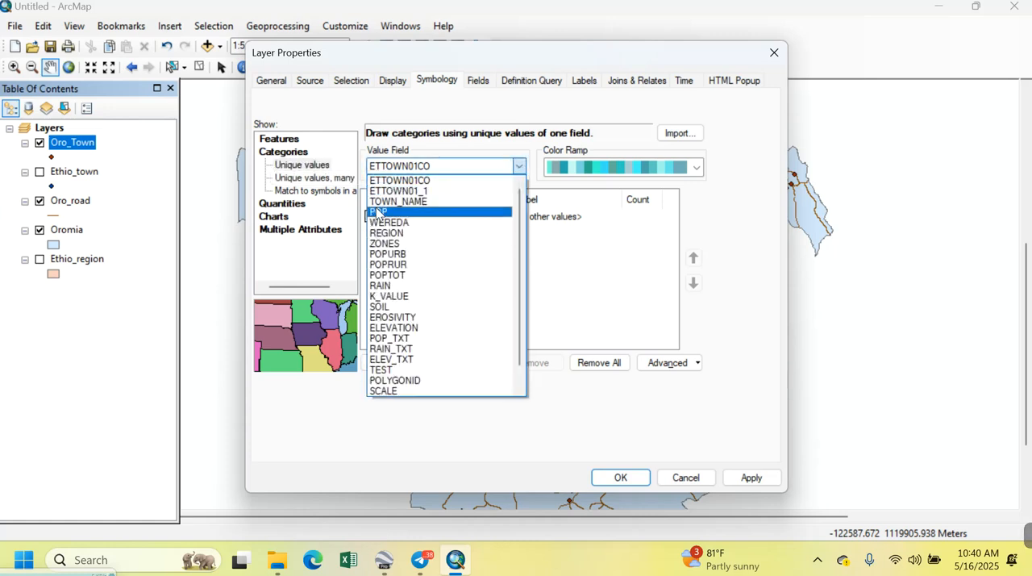
left_click(451, 213)
left_click(404, 369)
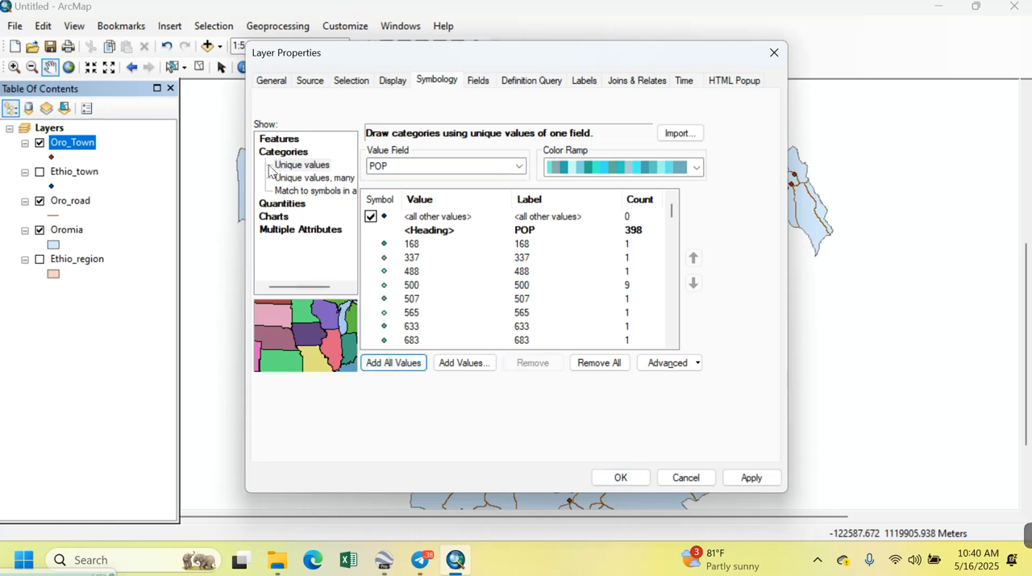
left_click(600, 367)
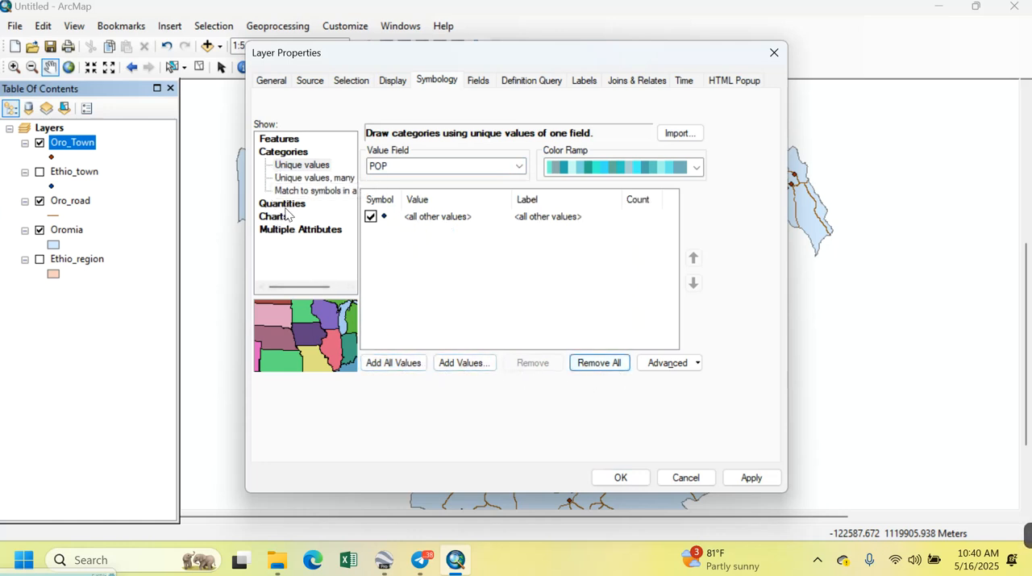
Symbolize the Oro_Town quantities with graduated symbols using POP as the value field
left_click(283, 205)
left_click(312, 191)
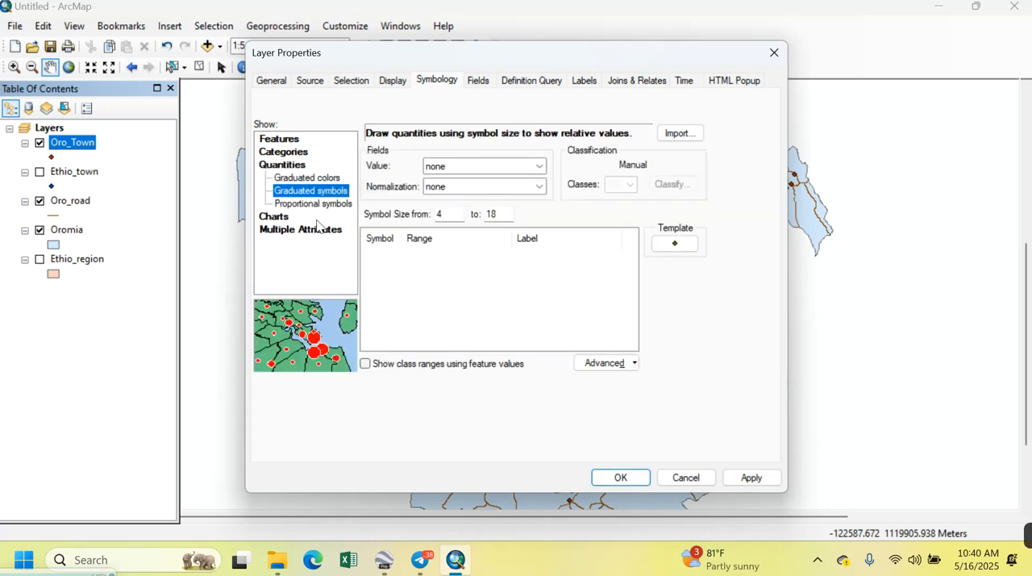
left_click(539, 166)
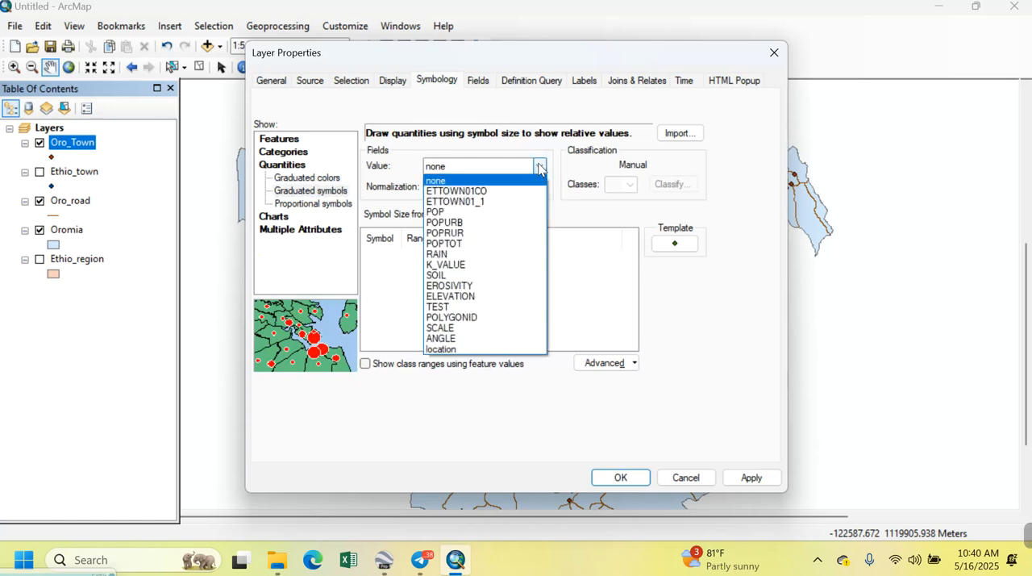
left_click(492, 211)
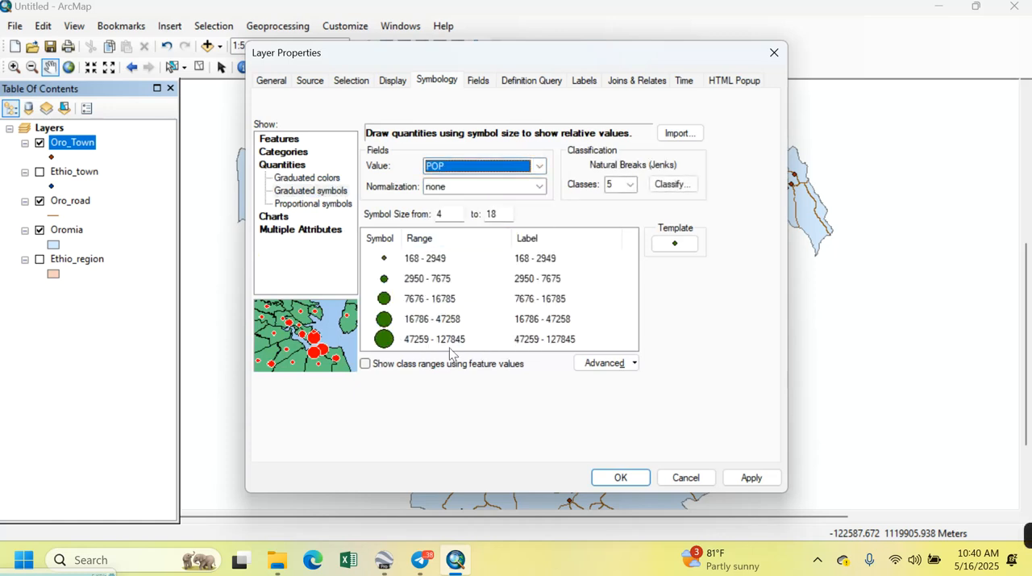
Apply the graduated POP symbols to the Oro_Town layer and examine the town symbol sizes across Oromia
left_click(753, 479)
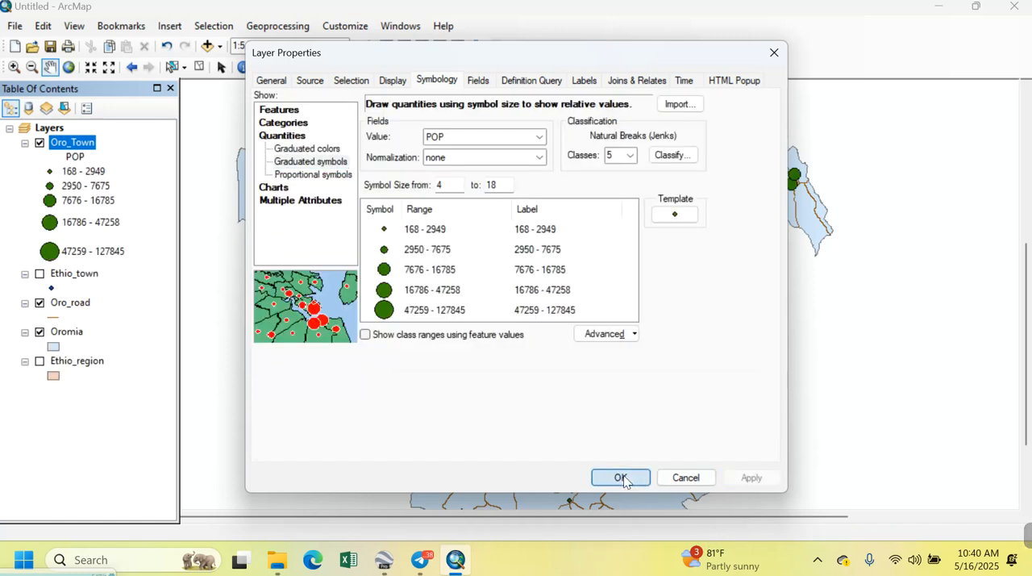
left_click(621, 477)
scroll(612, 317, "up", 2)
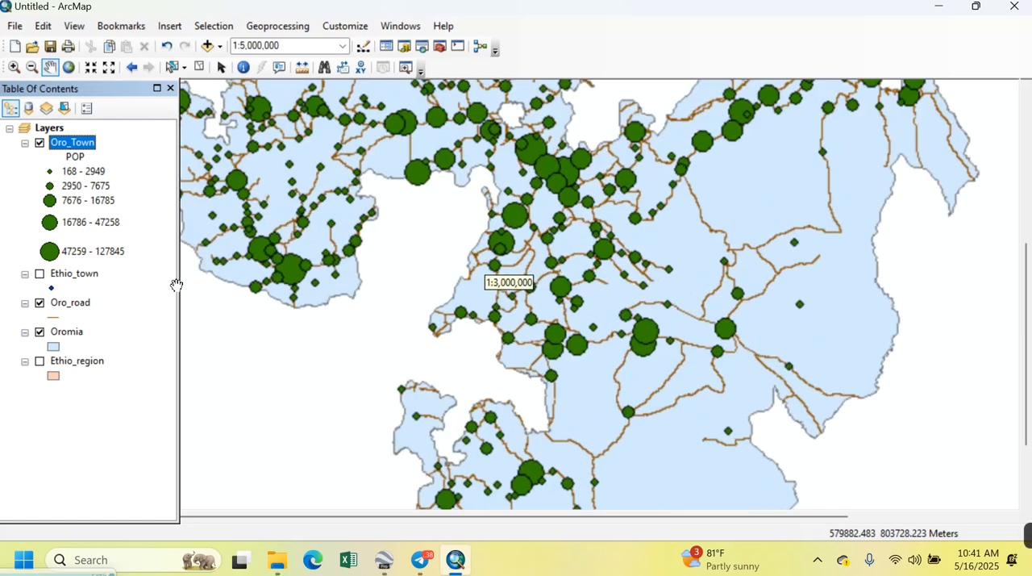
scroll(566, 208, "up", 1)
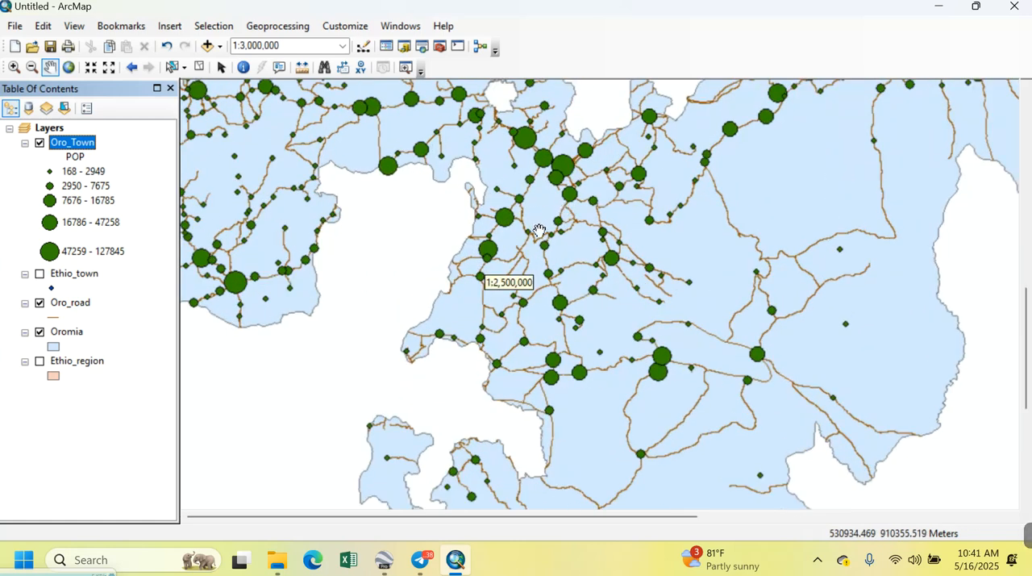
left_click_drag(540, 230, 592, 327)
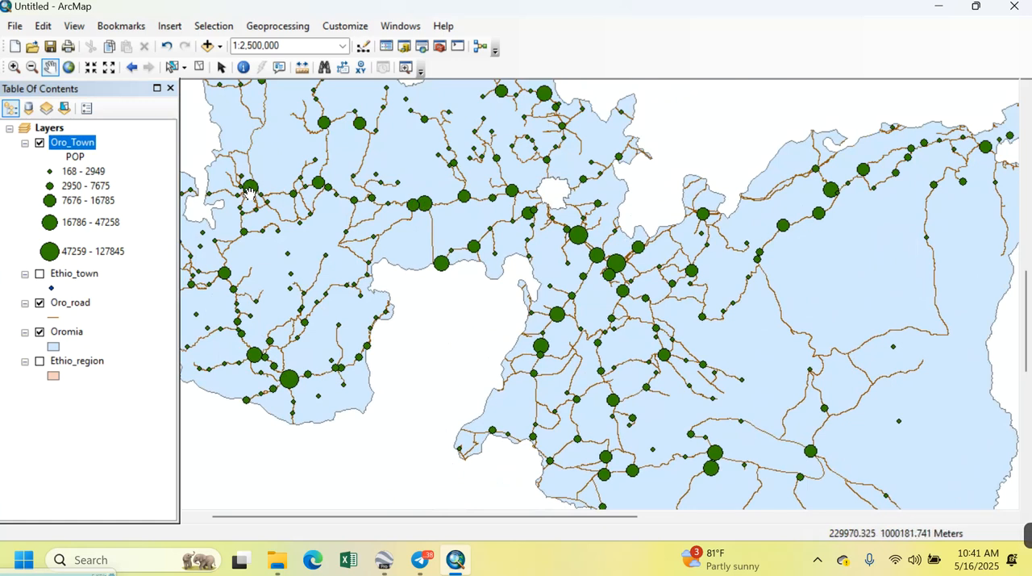
scroll(398, 200, "down", 1)
scroll(397, 201, "down", 2)
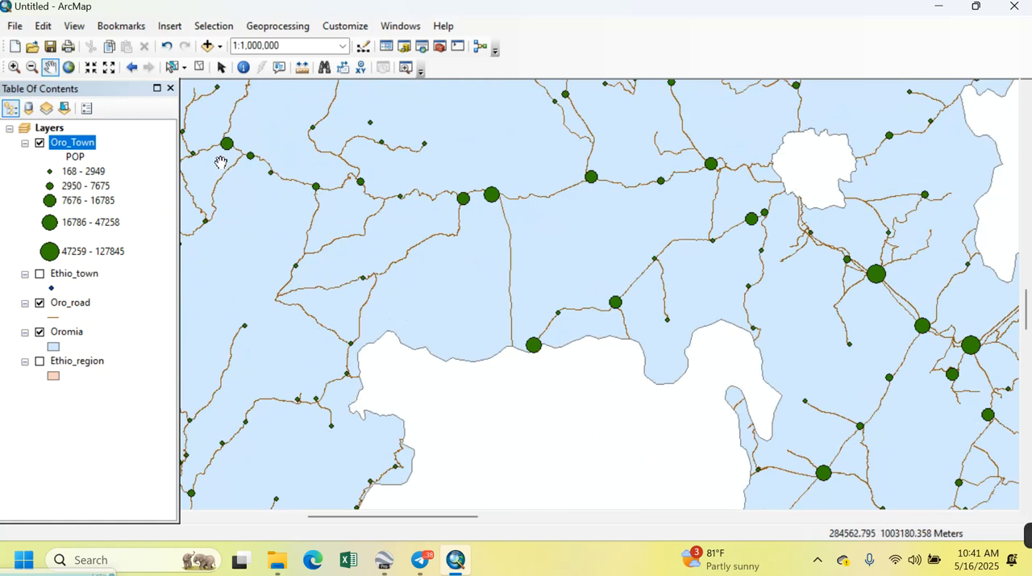
scroll(321, 251, "up", 1)
scroll(322, 250, "up", 1)
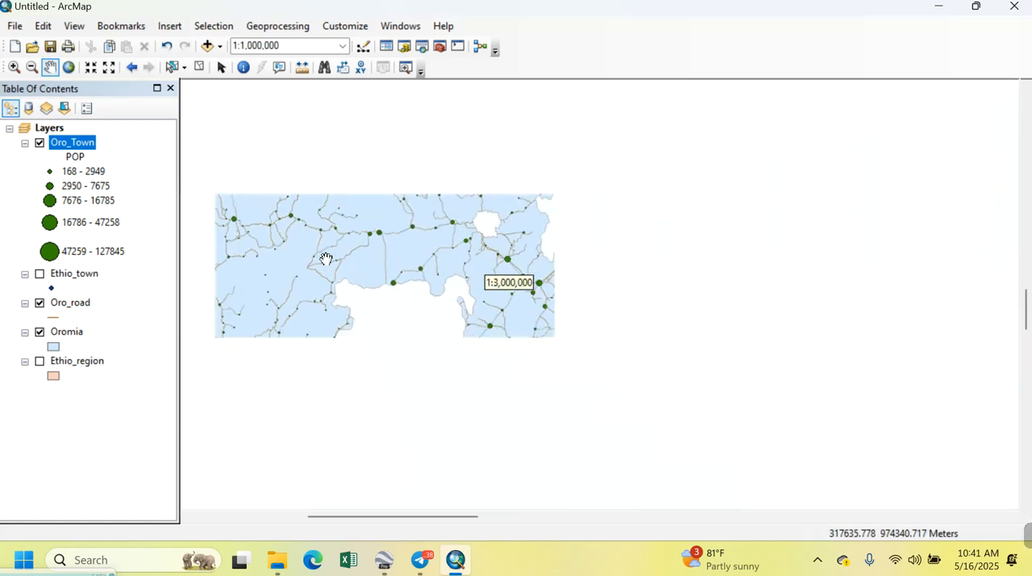
left_click_drag(376, 263, 470, 213)
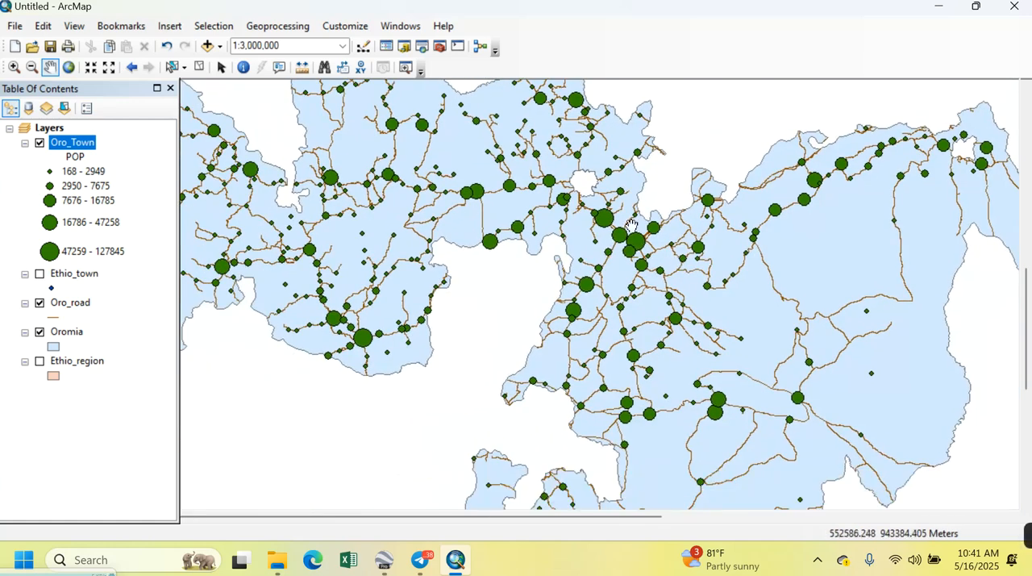
Turn on feature labels for the Oro_Town layer and inspect the town names along the roads
right_click(76, 145)
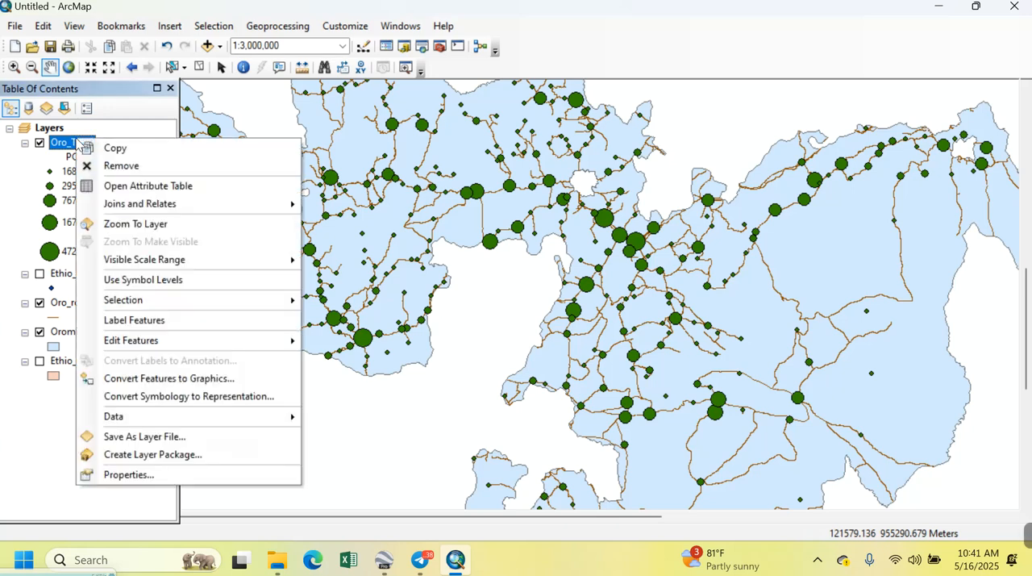
left_click(151, 322)
scroll(429, 220, "up", 1)
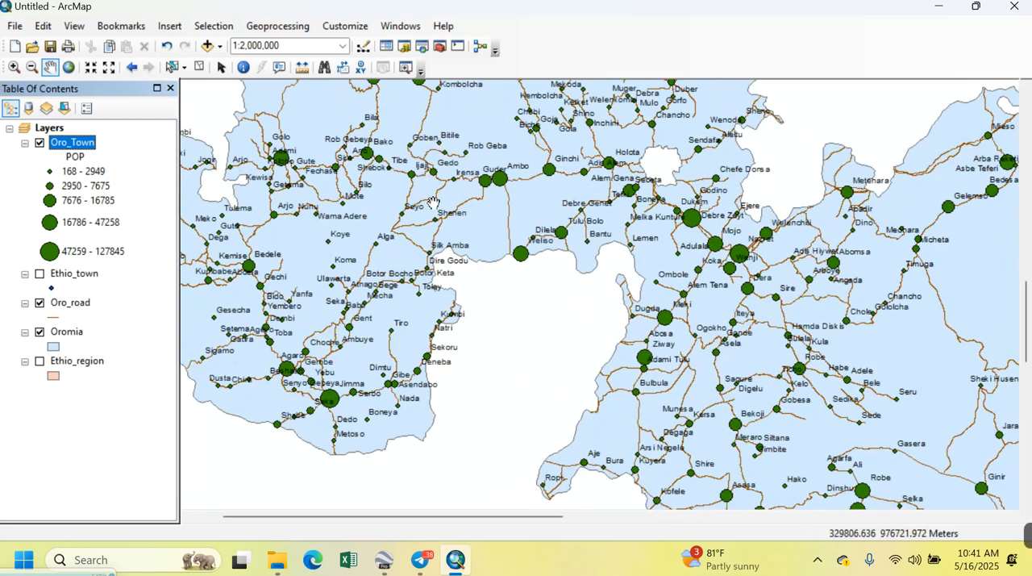
left_click_drag(358, 232, 535, 207)
scroll(413, 211, "up", 2)
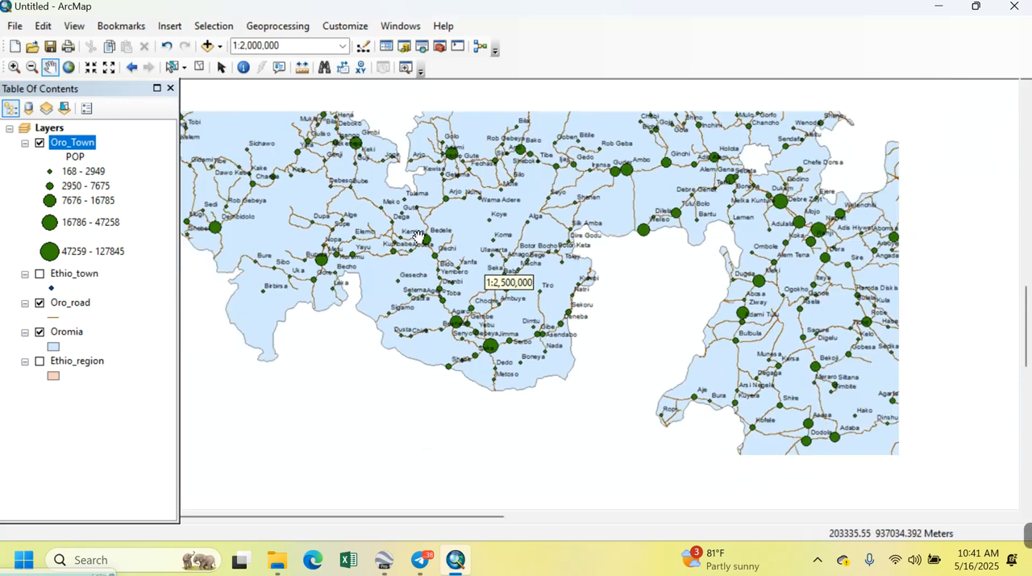
scroll(450, 228, "up", 2)
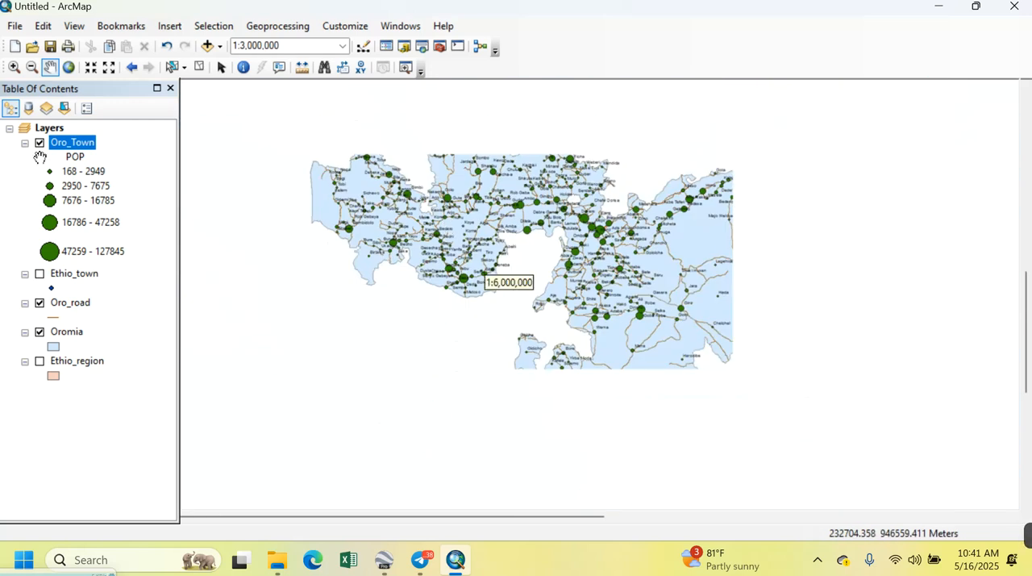
Switch the Oro_Town symbology to pie charts and add POP as the chart field
right_click(72, 148)
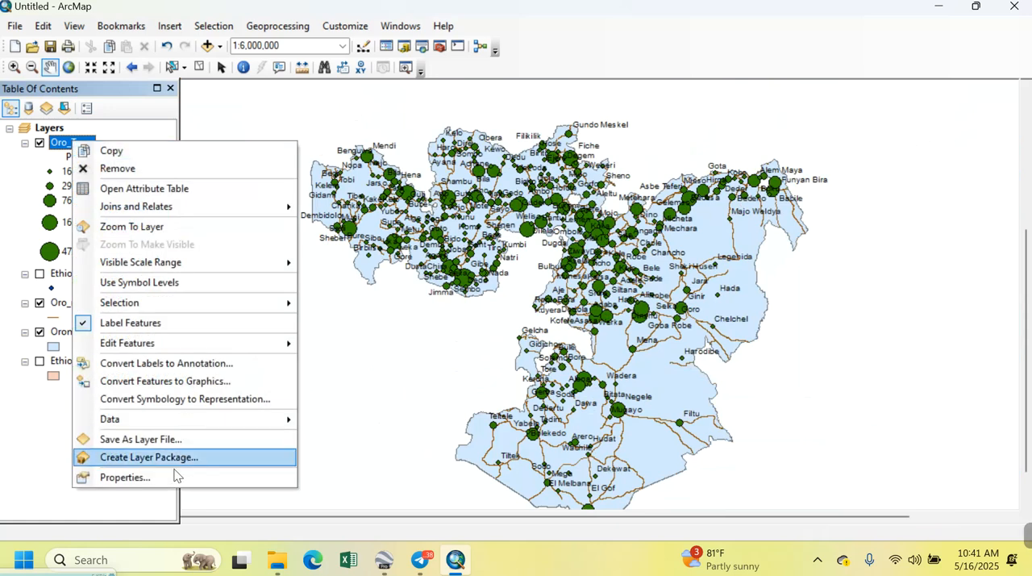
left_click(150, 479)
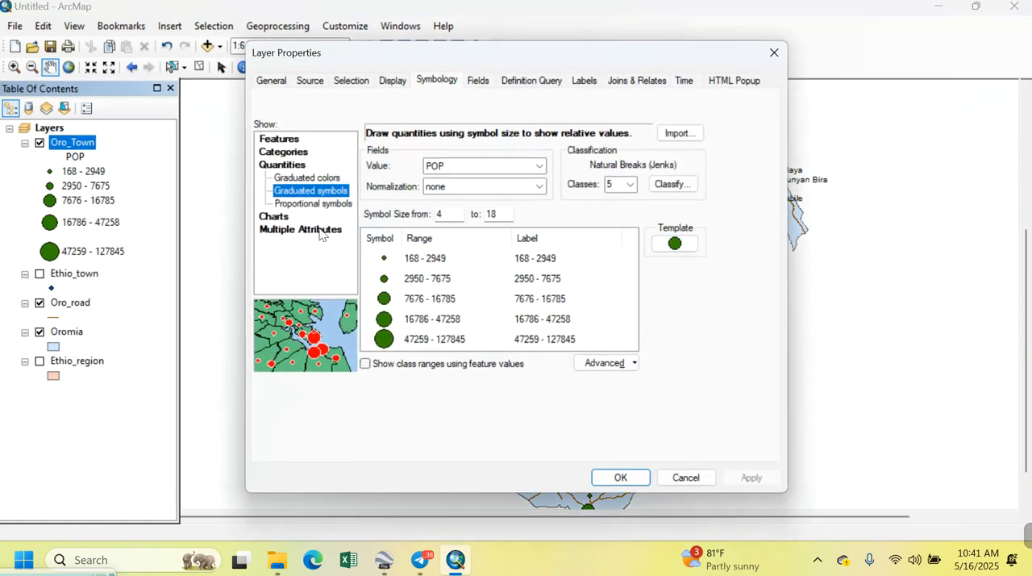
left_click(272, 217)
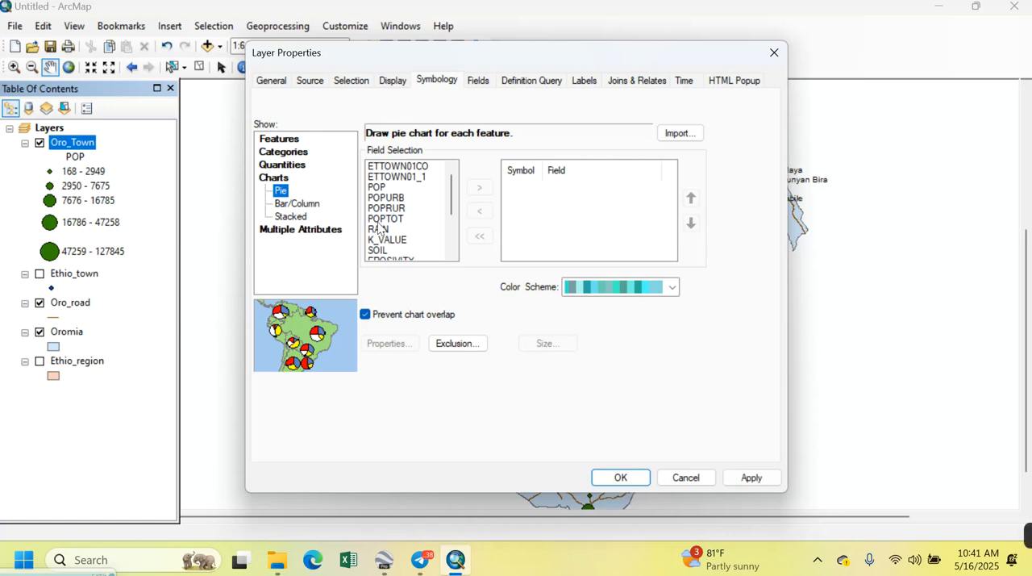
left_click(380, 187)
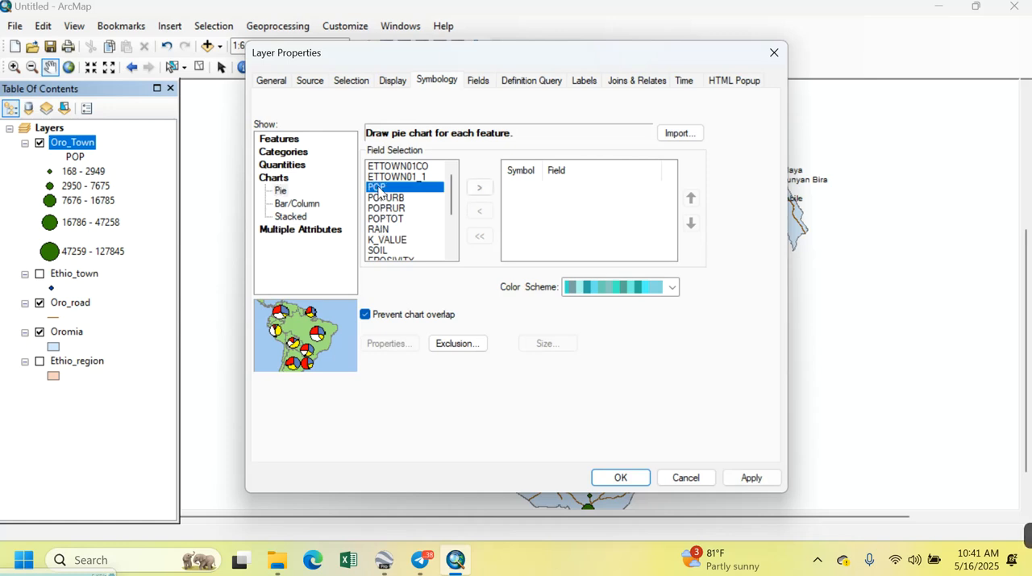
left_click(481, 188)
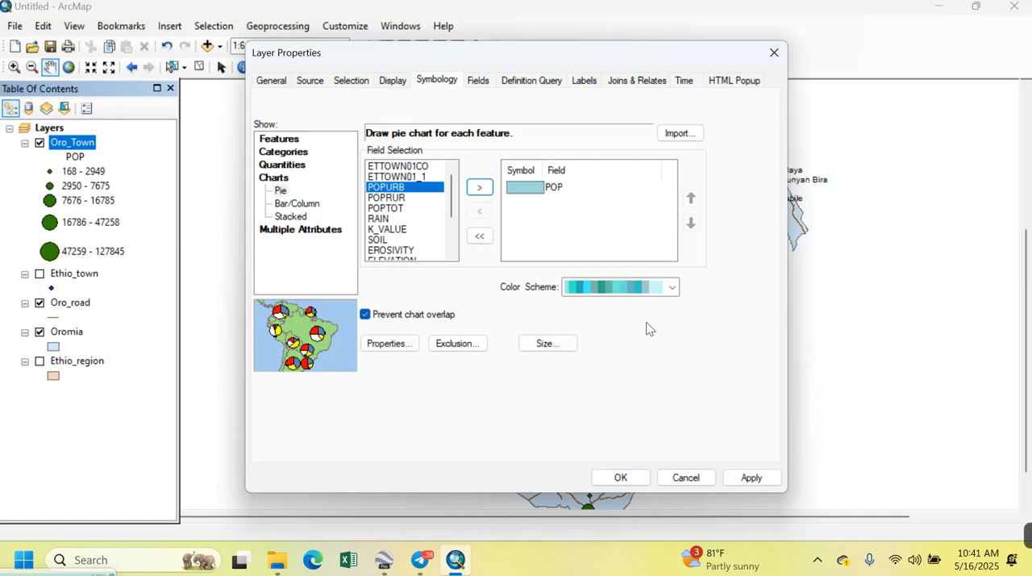
Keep the pie chart symbol in geographic orientation and apply the POP charts to the Oro_Town layer
left_click(387, 344)
left_click(652, 236)
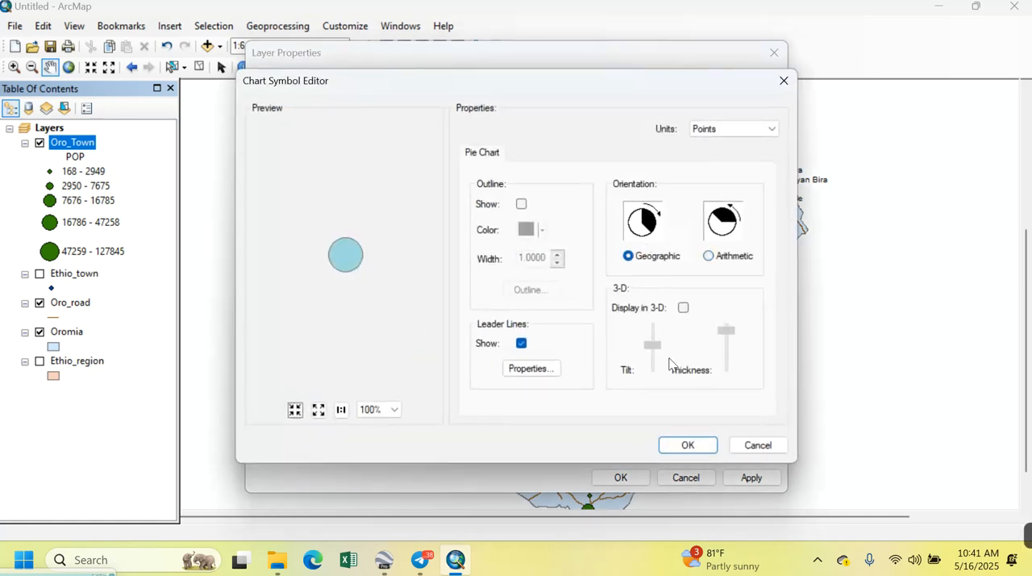
left_click(688, 445)
left_click(759, 476)
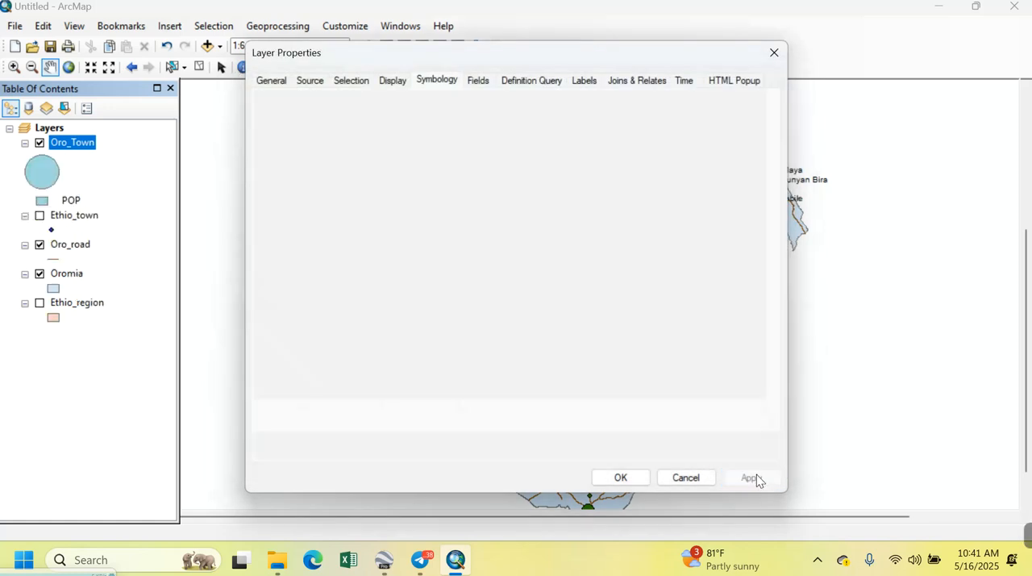
left_click(619, 478)
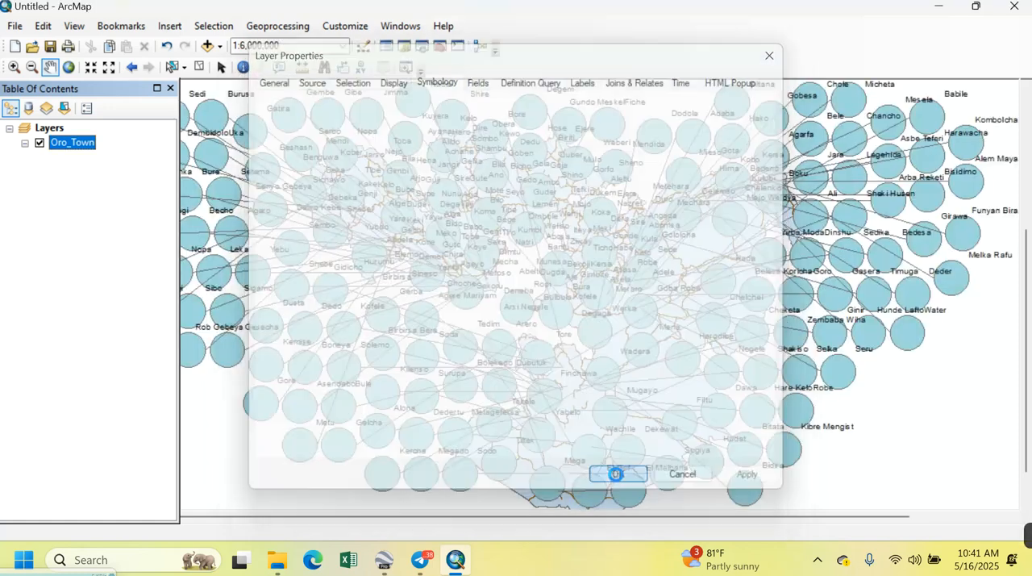
scroll(570, 315, "up", 2)
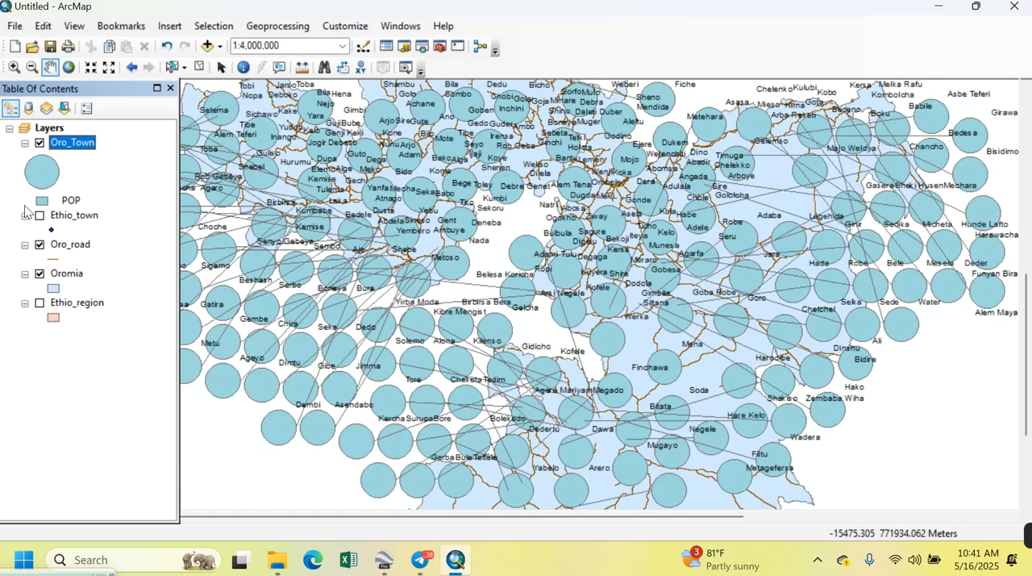
Change the Oro_Town symbology to quantities with proportional symbols, using POP as the value field
right_click(73, 142)
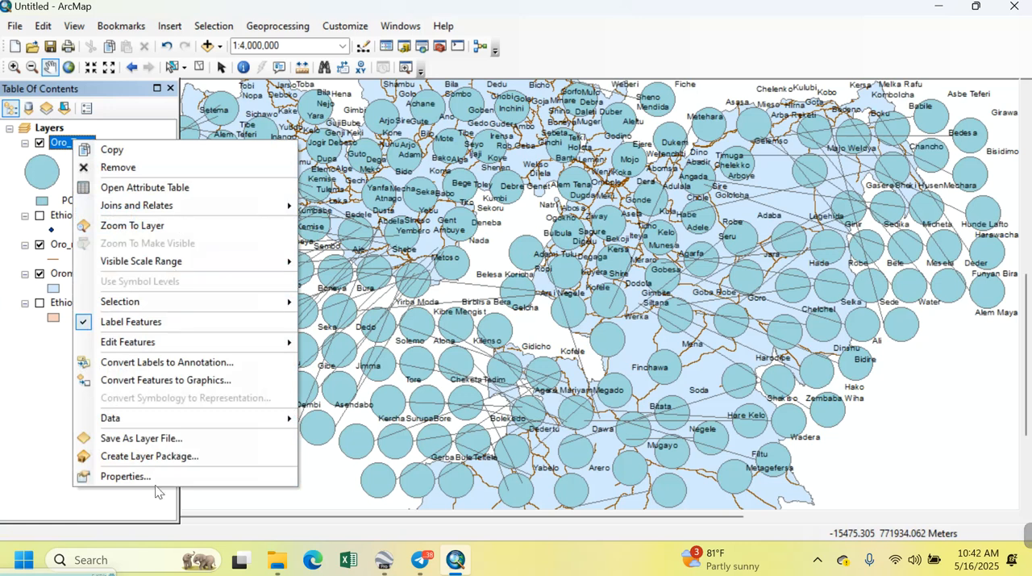
left_click(159, 475)
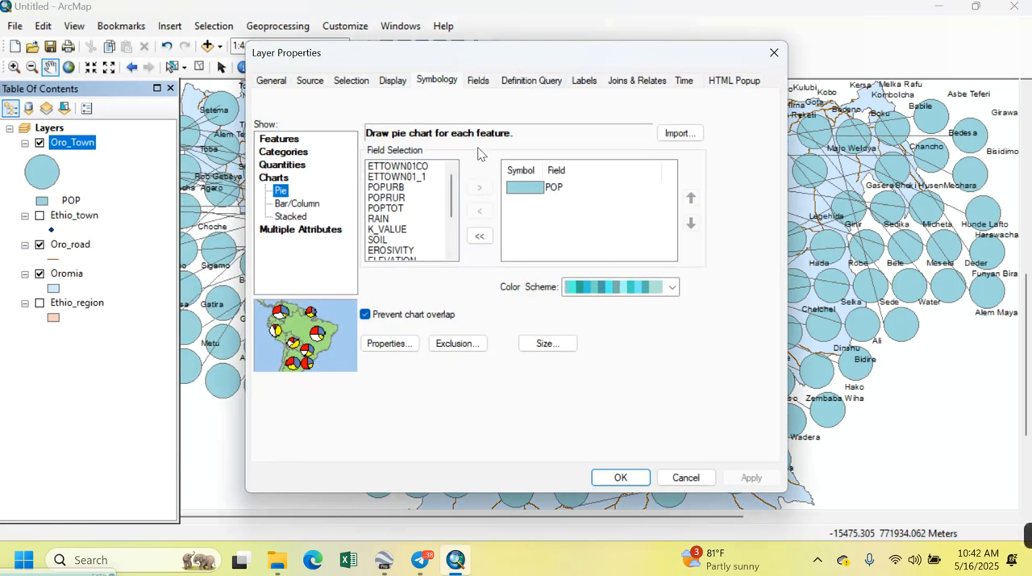
left_click(290, 165)
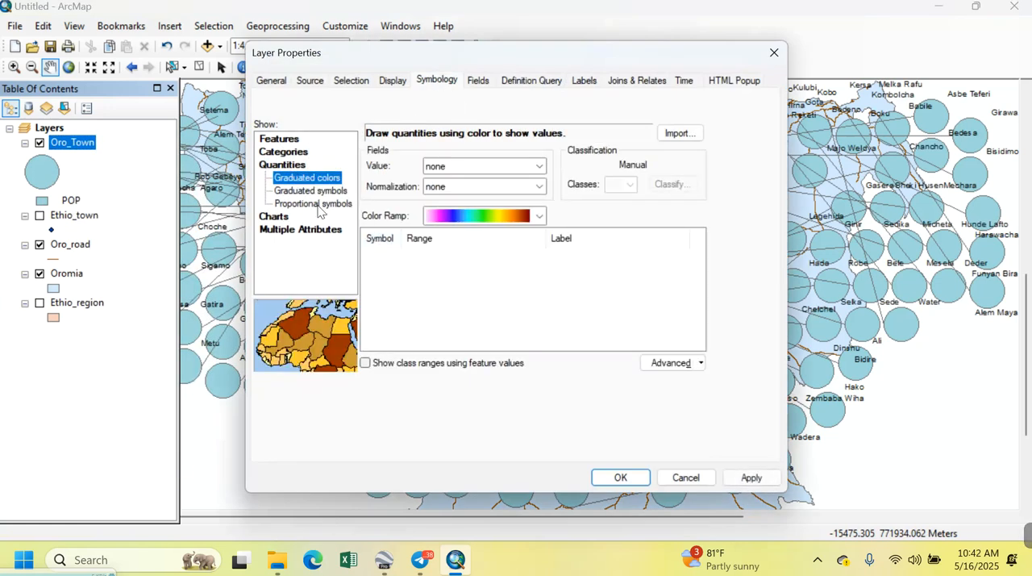
left_click(322, 191)
left_click(337, 207)
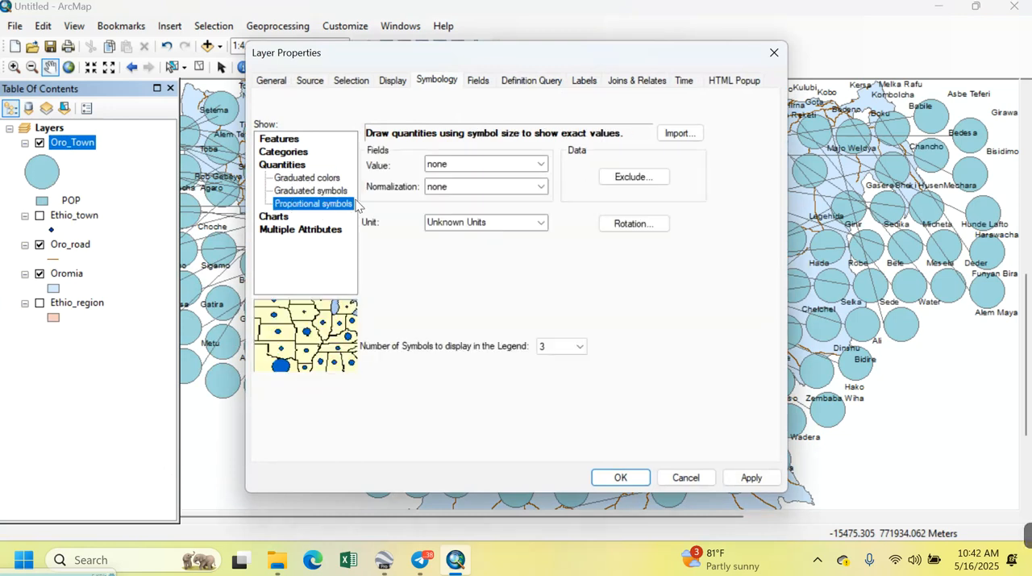
left_click(539, 165)
left_click(451, 209)
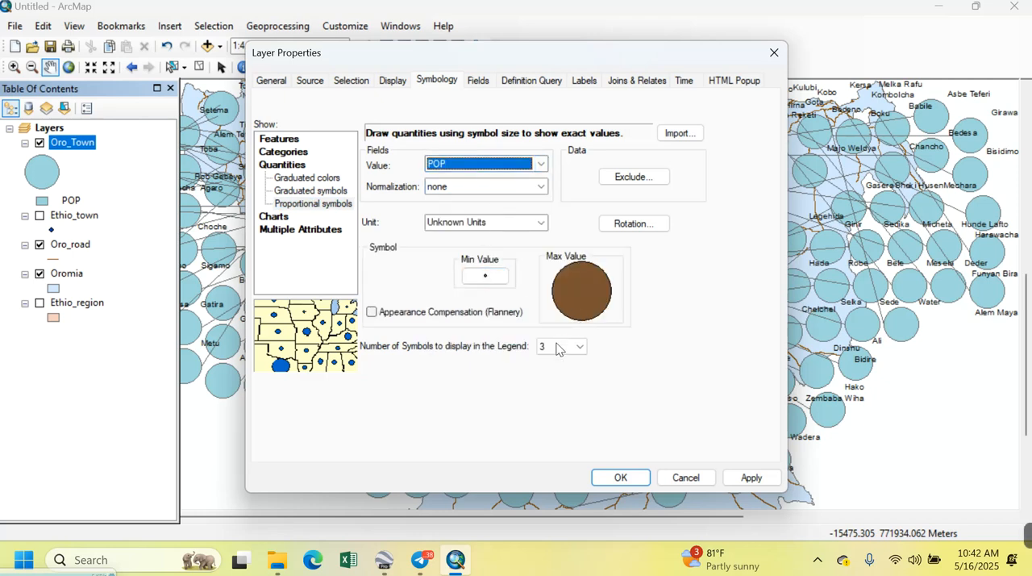
Apply the proportional symbols to the Oro_Town layer and compare the town sizes at different map scales
left_click(751, 478)
left_click(621, 477)
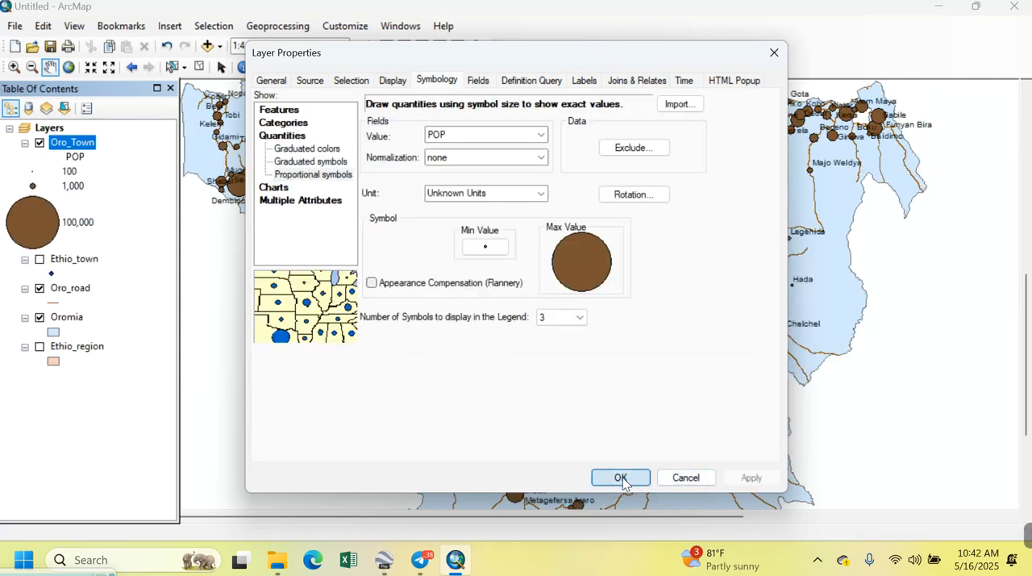
scroll(630, 334, "up", 2)
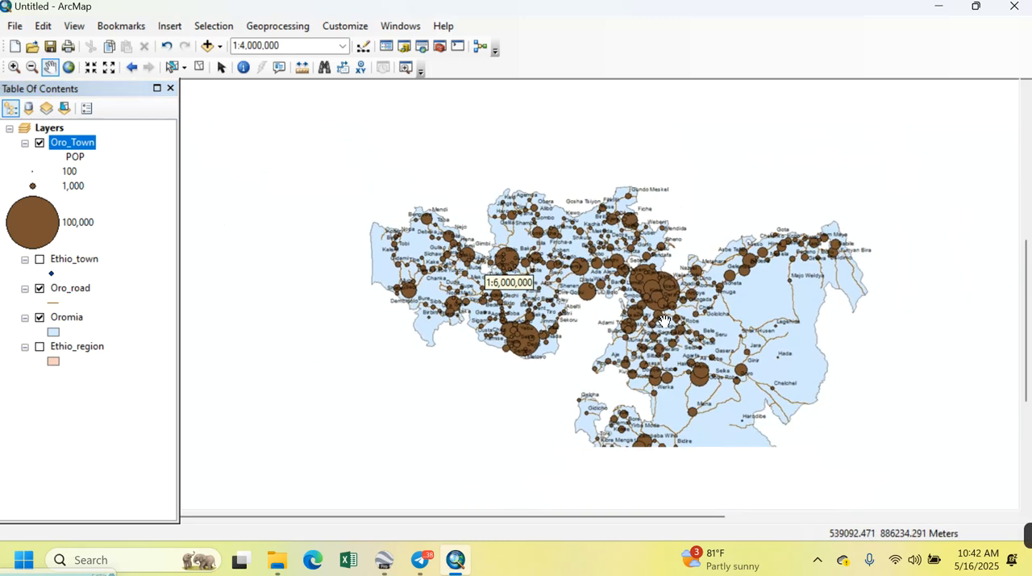
scroll(641, 327, "down", 4)
scroll(644, 325, "down", 2)
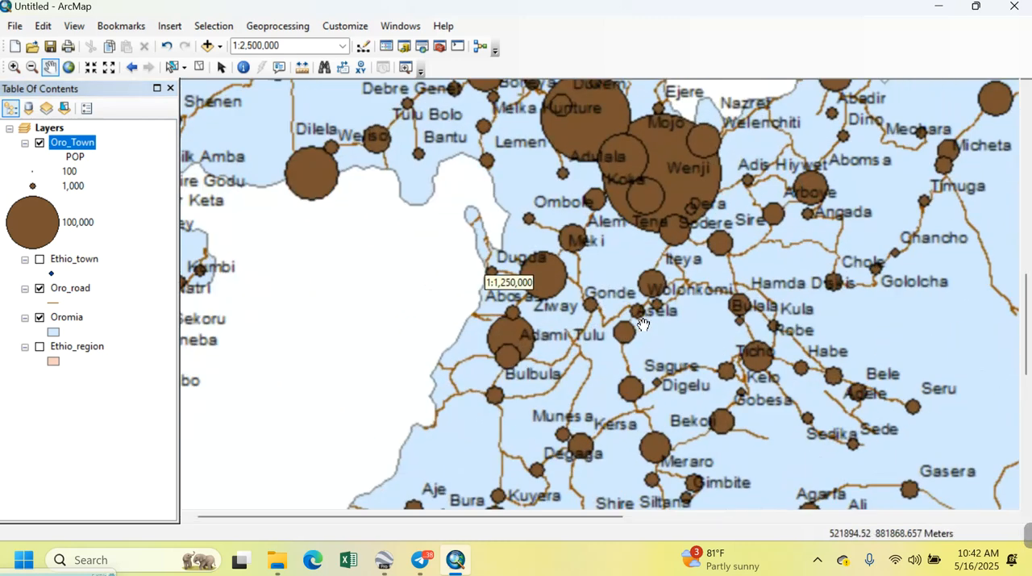
scroll(644, 325, "up", 2)
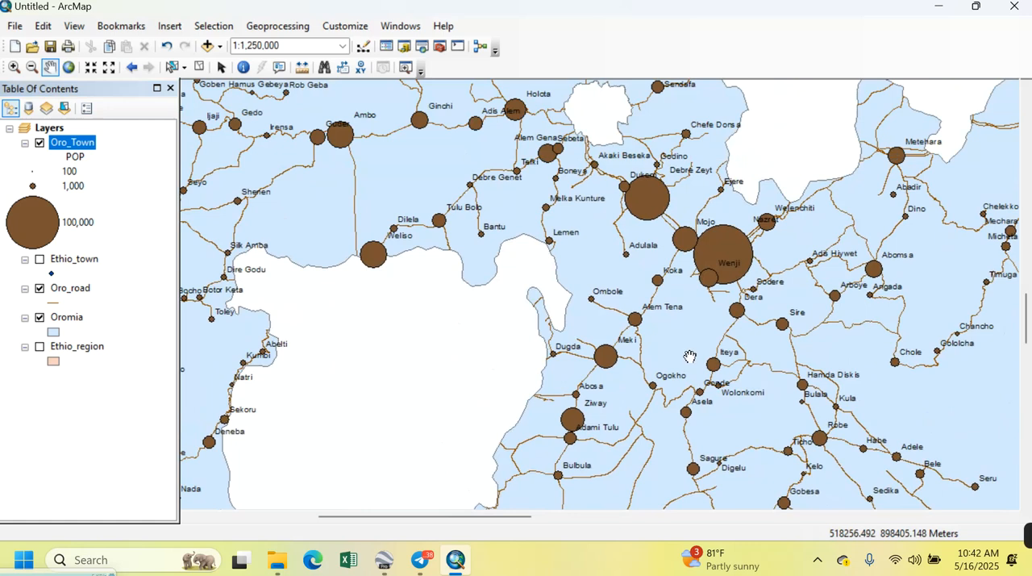
scroll(662, 330, "up", 3)
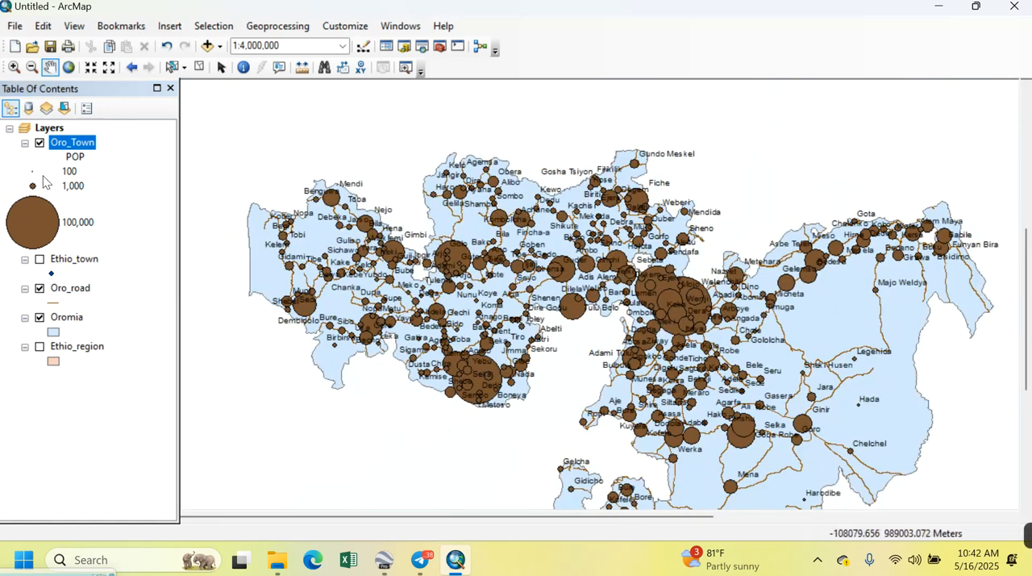
Set the Oro_road symbology to unique-value categories with TYPE as the value field
left_click(72, 288)
right_click(80, 297)
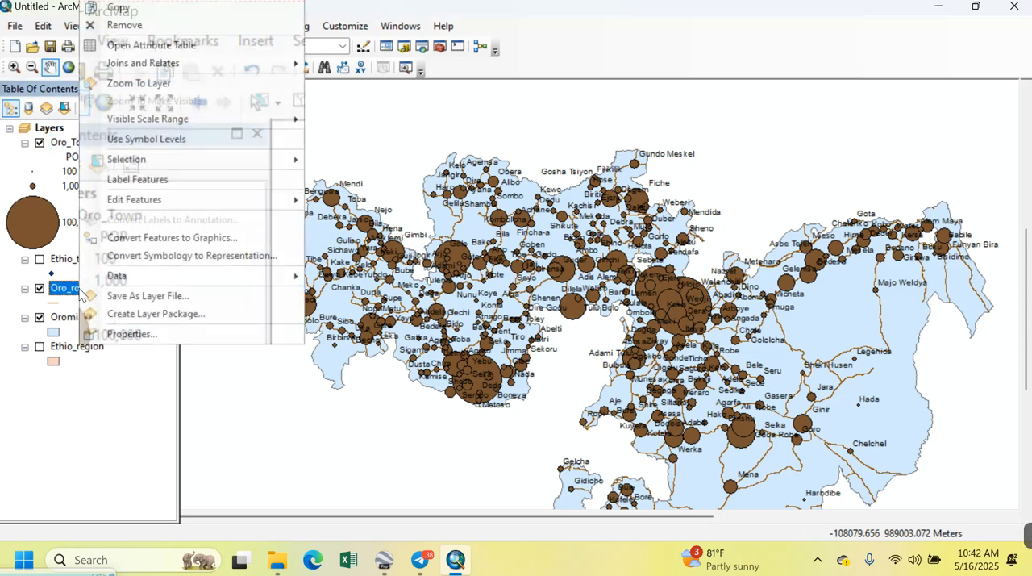
left_click(168, 332)
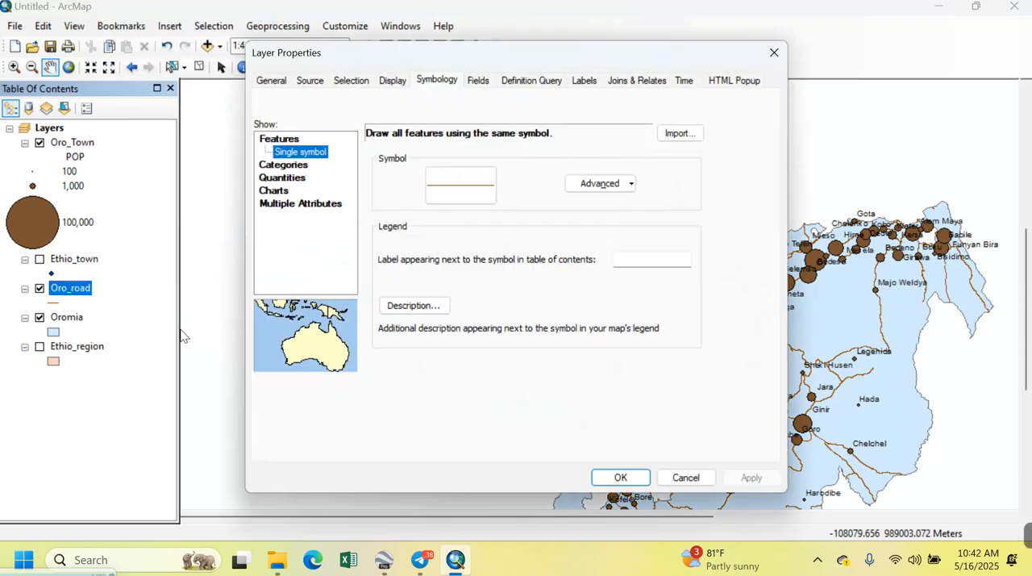
left_click(283, 165)
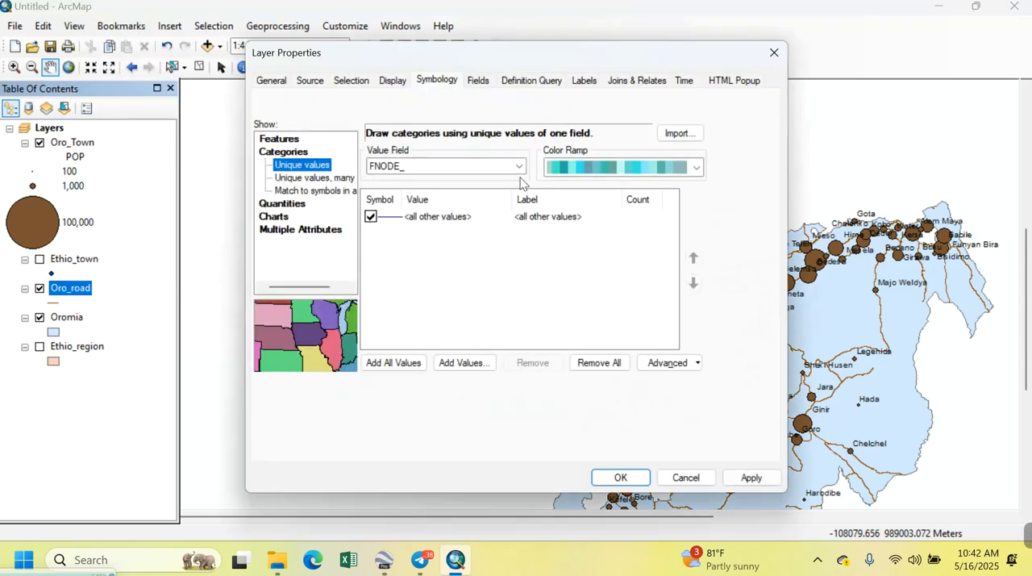
left_click(518, 167)
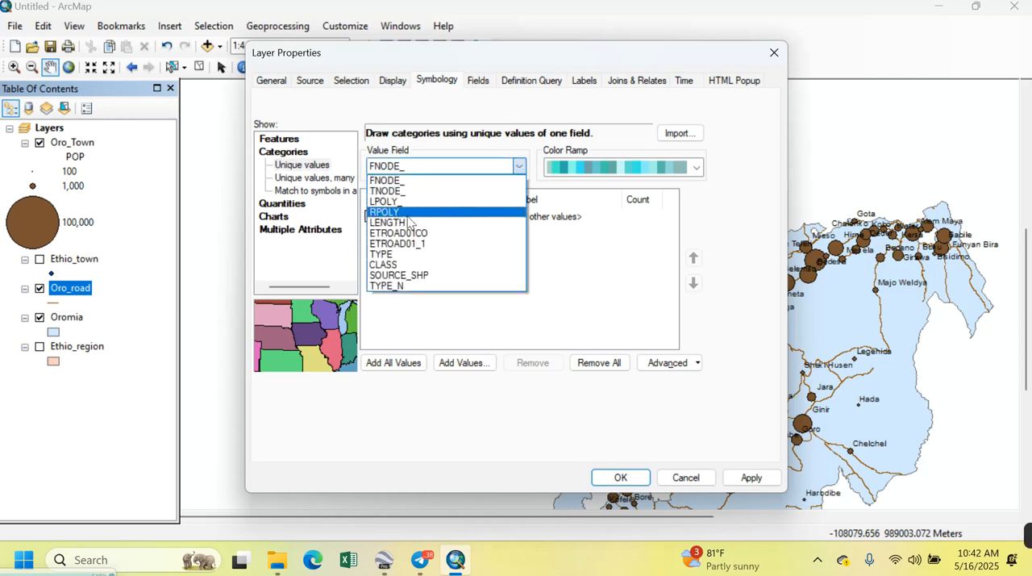
left_click(399, 254)
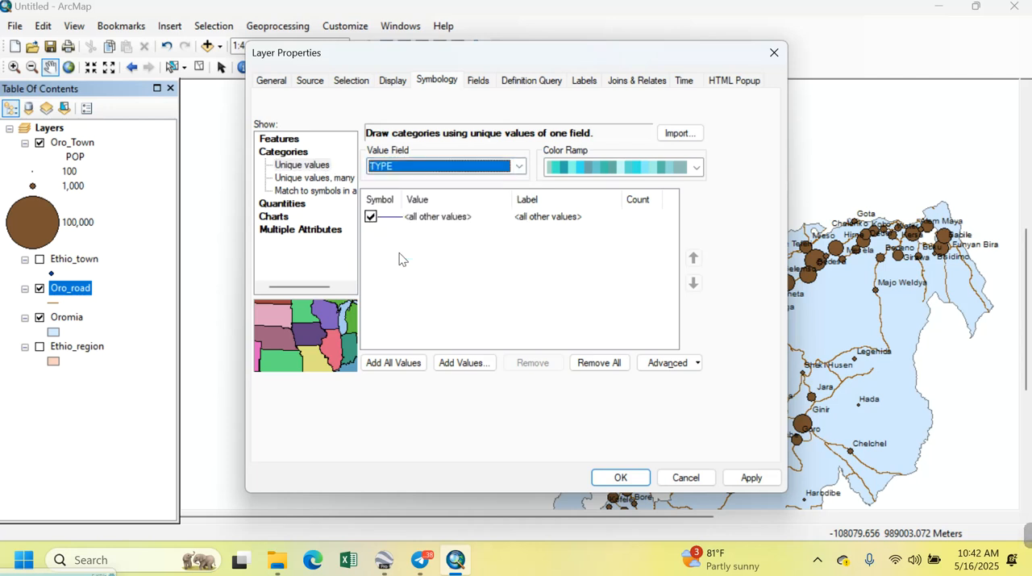
Add all TYPE values to the Oro_road unique-value symbology and apply it to the layer
left_click(405, 362)
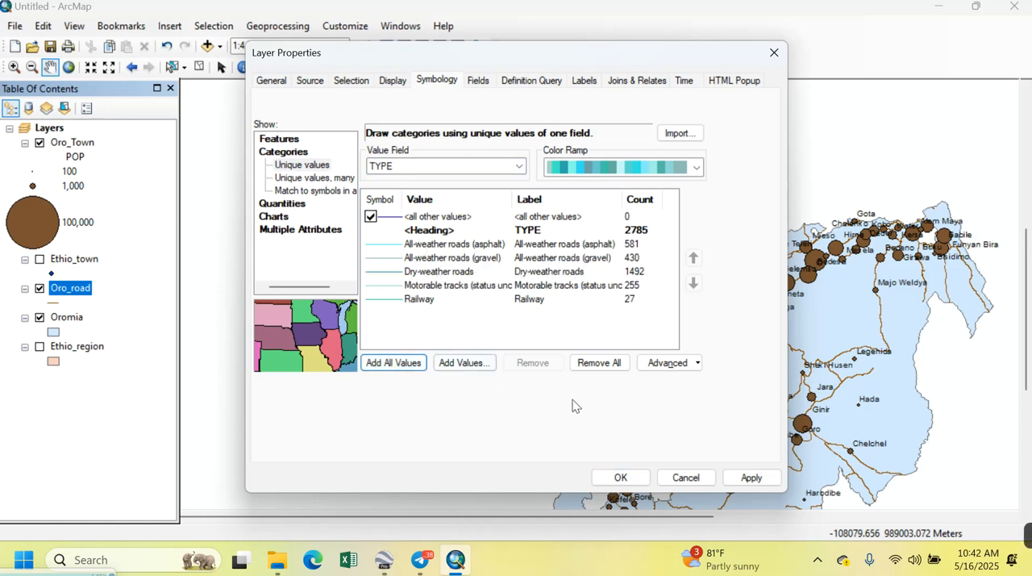
left_click(757, 482)
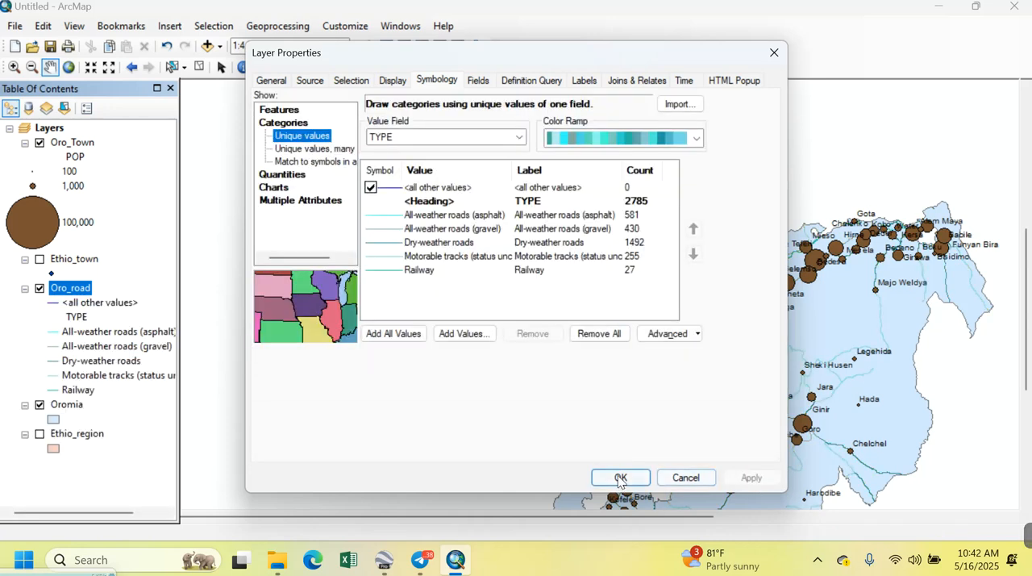
left_click(620, 477)
left_click_drag(516, 300, 513, 240)
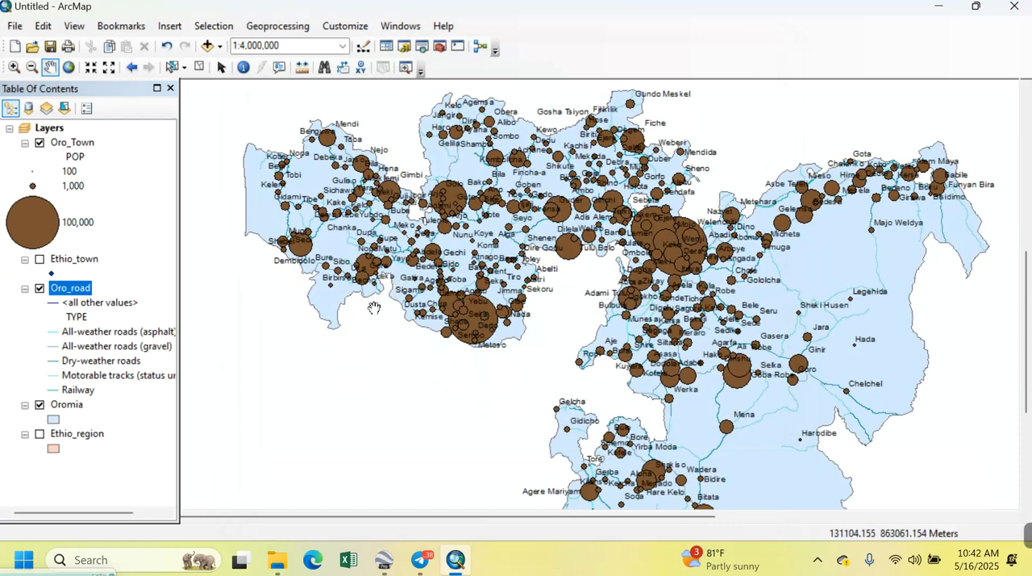
Symbolize the asphalt all-weather roads with the Highway style and the gravel all-weather roads with the Expressway style
double_click(50, 337)
left_click(281, 216)
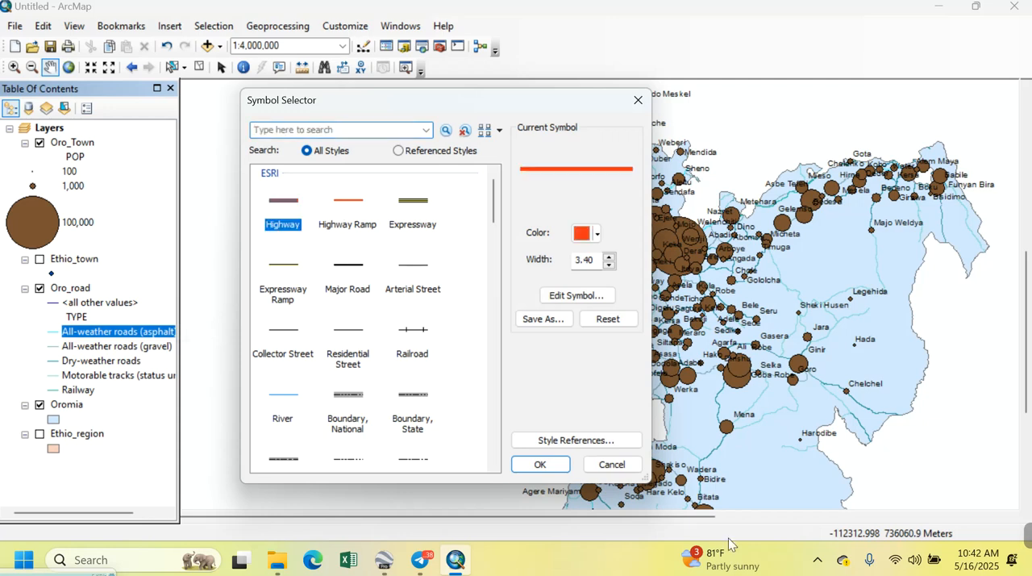
left_click(556, 465)
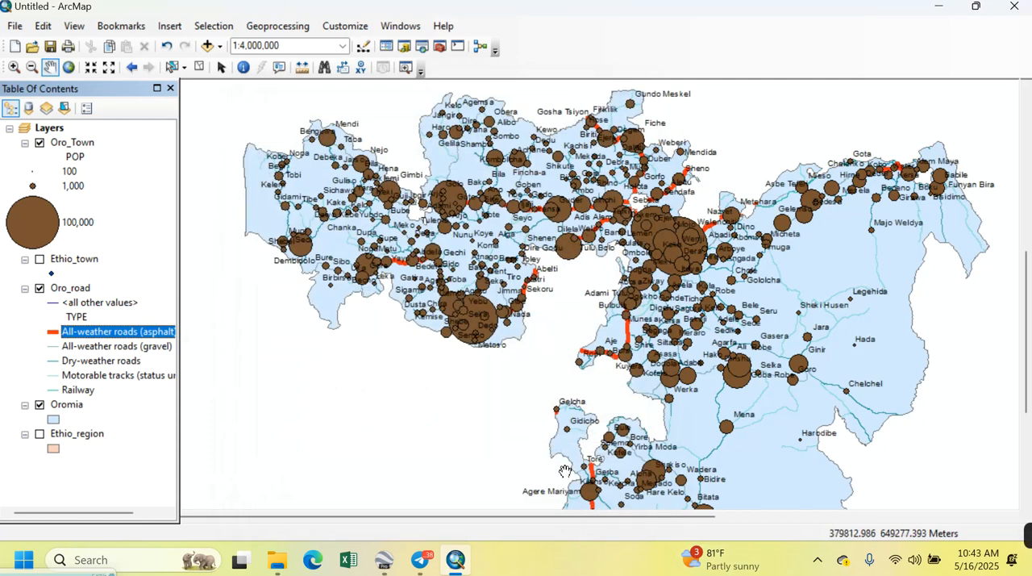
double_click(51, 346)
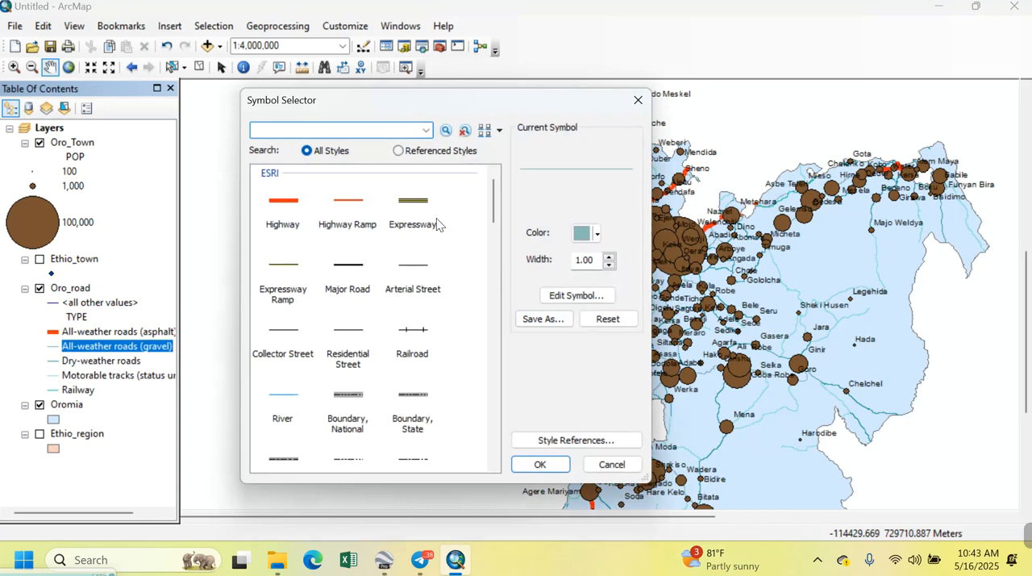
left_click(410, 203)
left_click(565, 465)
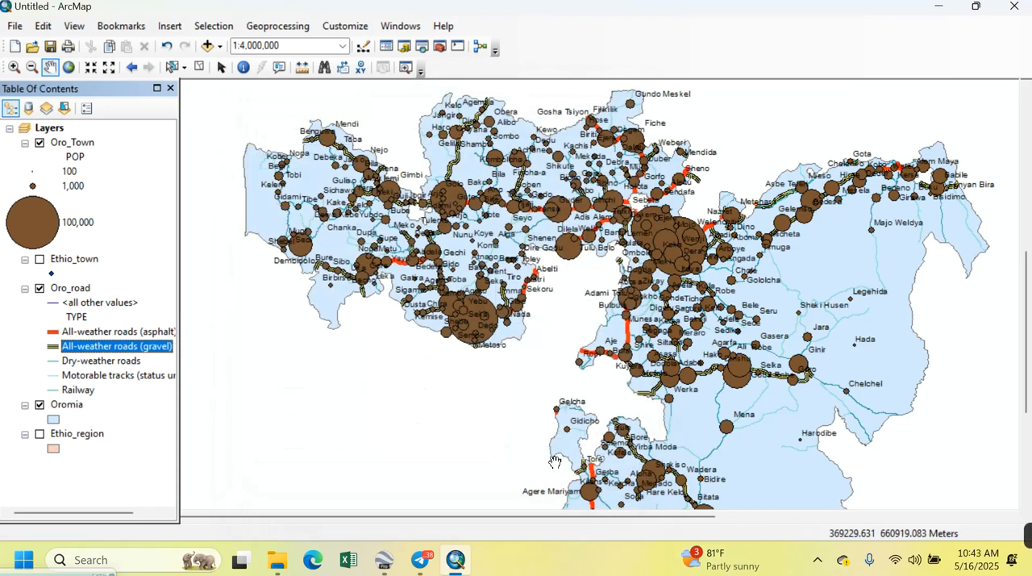
Symbolize the dry-weather roads of Oro_road with the Boundary, National line style
double_click(50, 361)
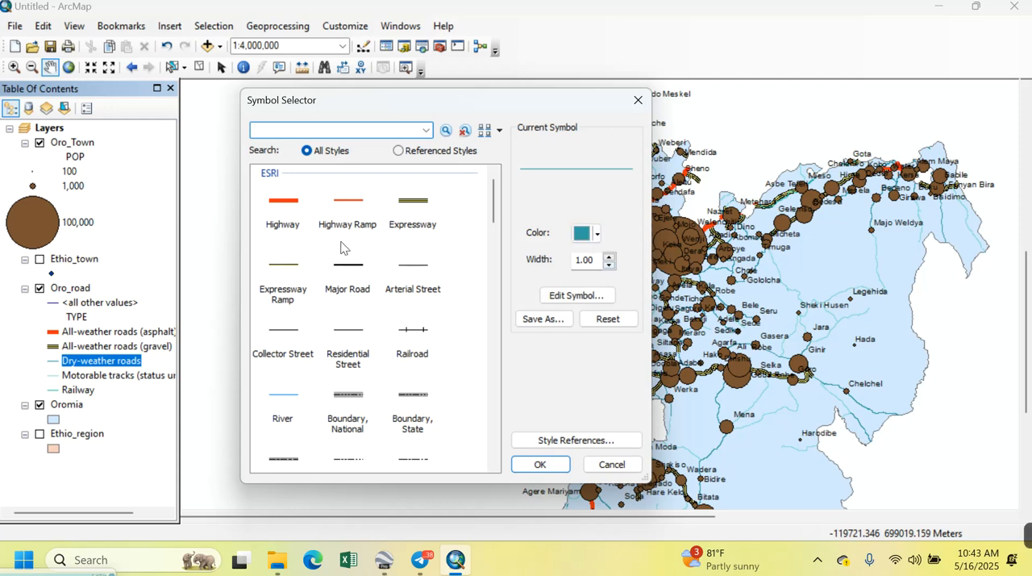
left_click(347, 395)
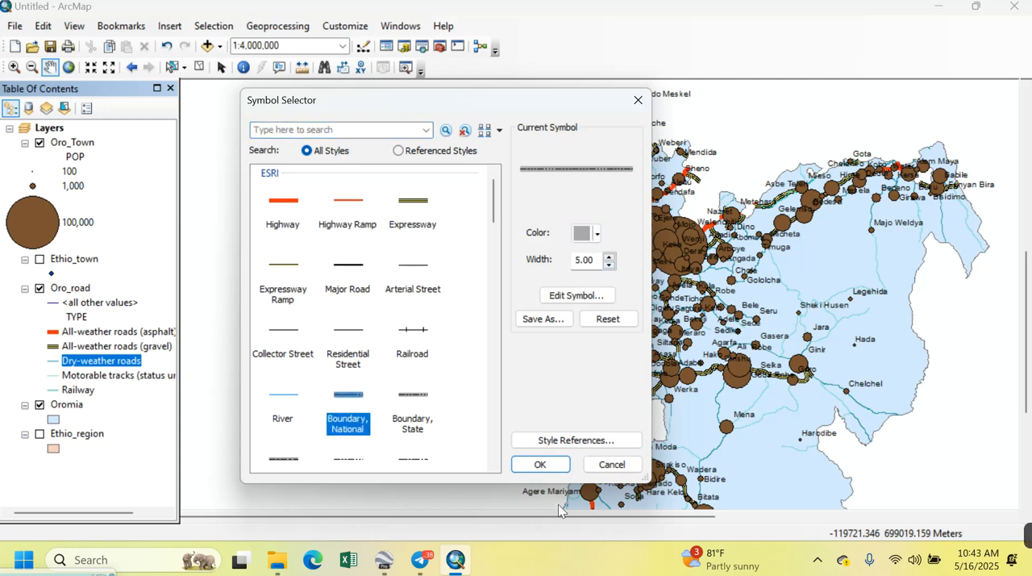
left_click(535, 464)
scroll(720, 307, "down", 2)
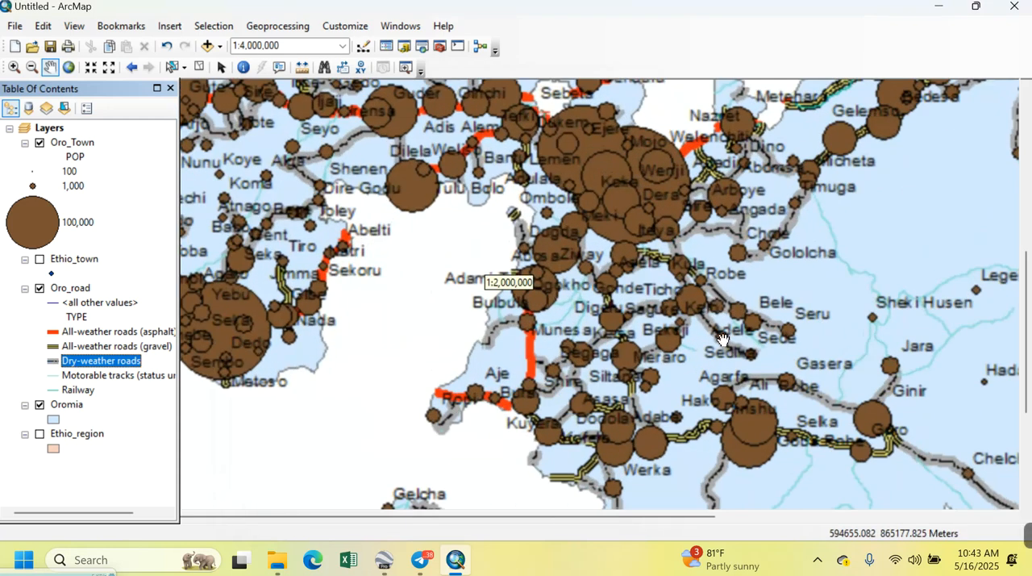
left_click_drag(725, 346, 824, 435)
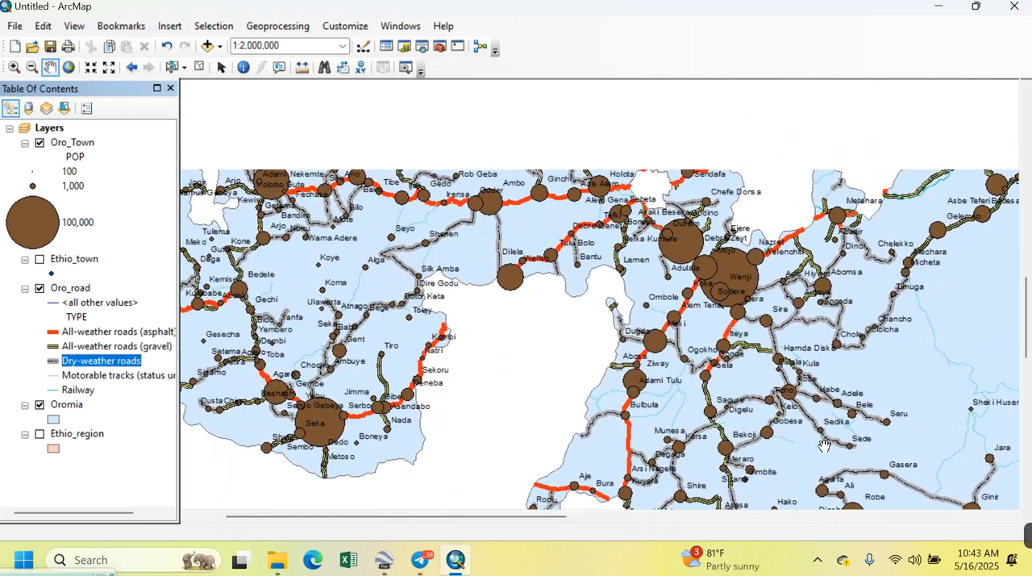
Symbolize the motorable tracks with the Contour, Topographic, Cut line style recoloured in teal
left_click(53, 376)
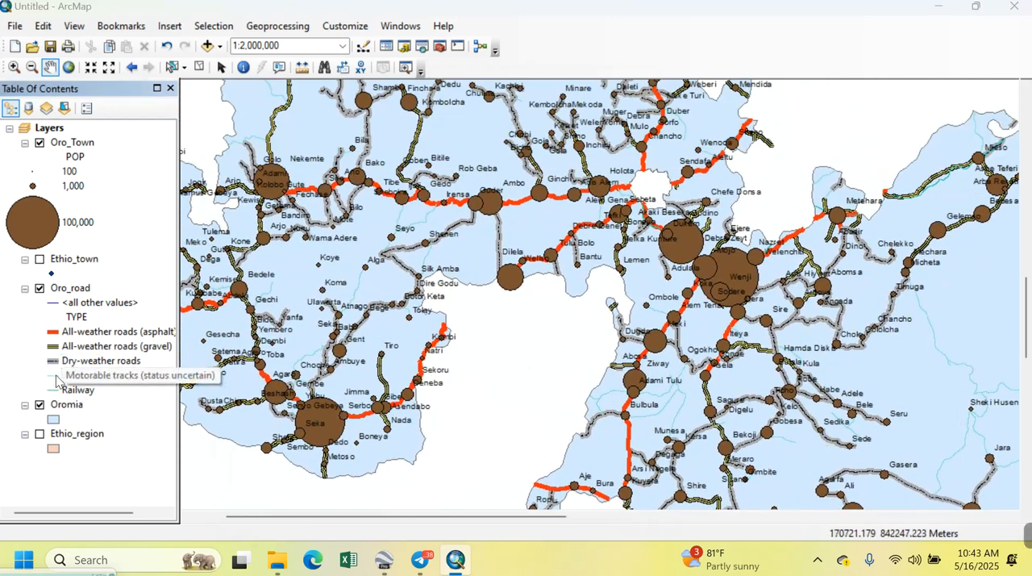
scroll(448, 348, "down", 3)
scroll(447, 348, "down", 3)
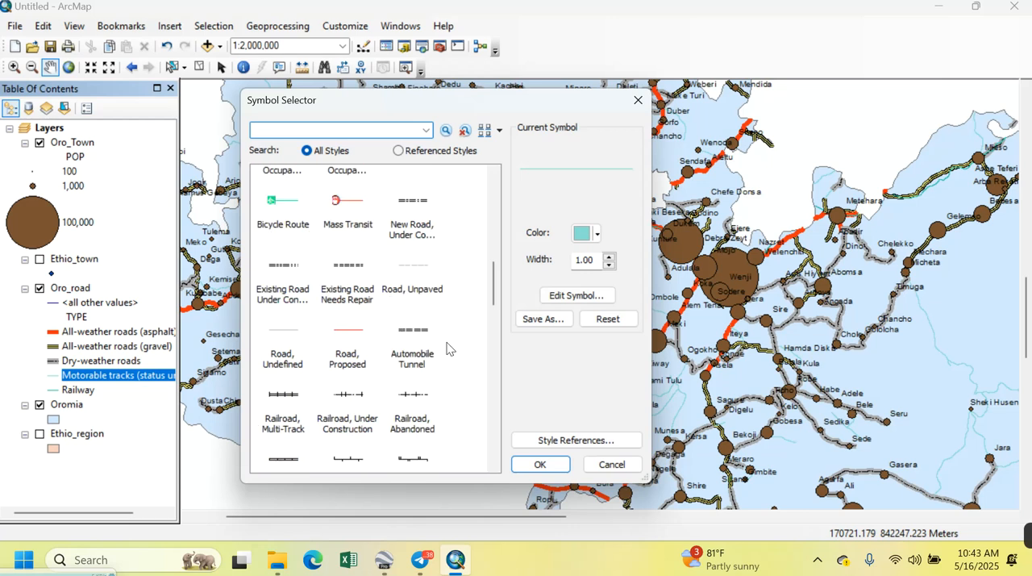
scroll(448, 348, "down", 4)
left_click(292, 376)
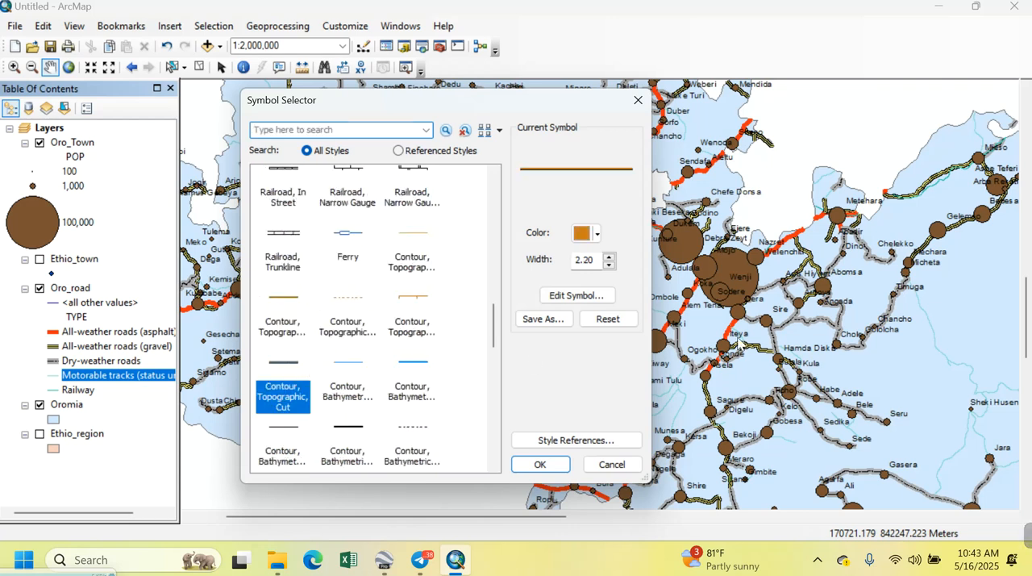
left_click(586, 233)
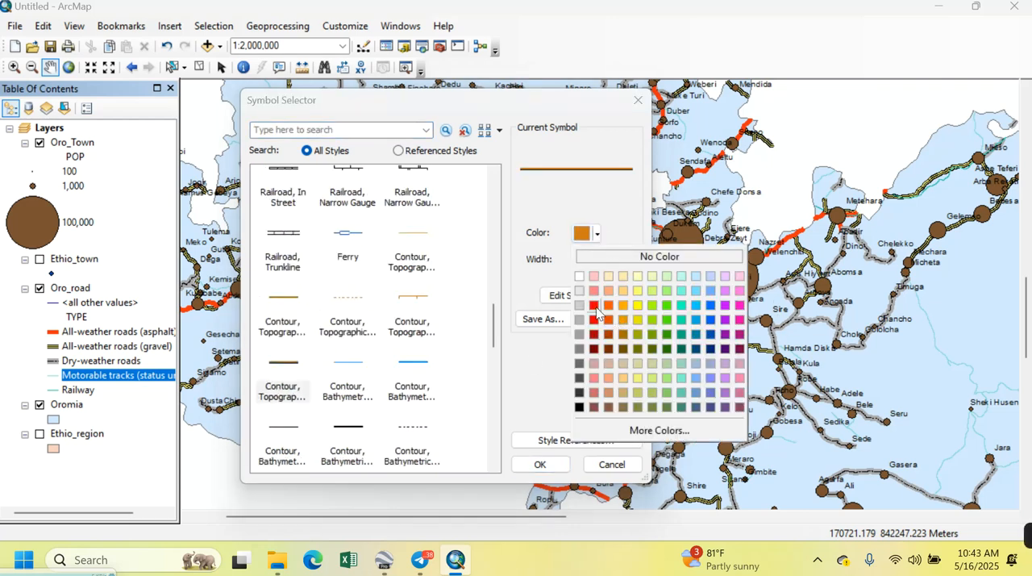
left_click(682, 305)
left_click(540, 465)
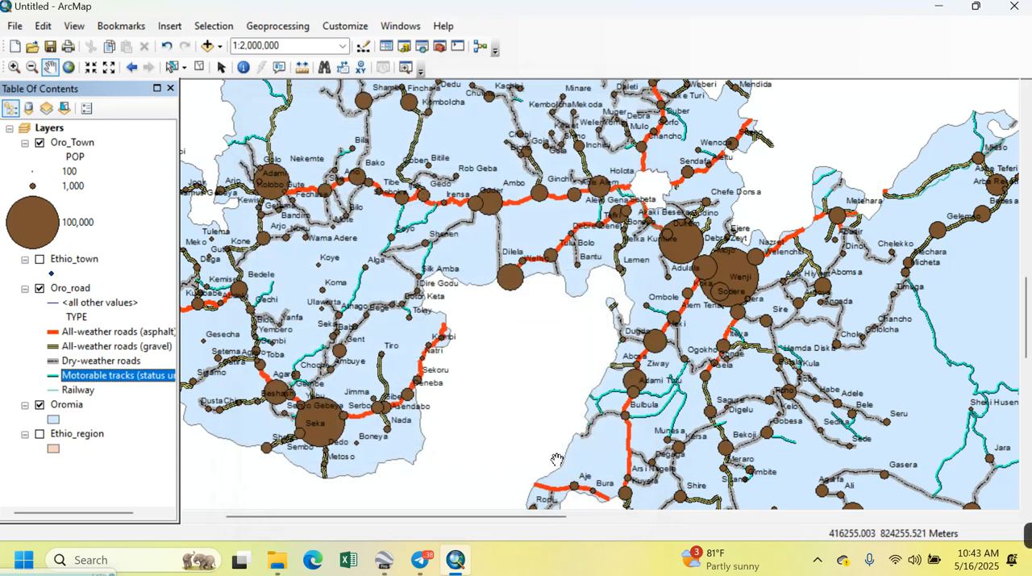
Symbolize the Railway class with the Railroad line style at a width of 3
left_click(57, 392)
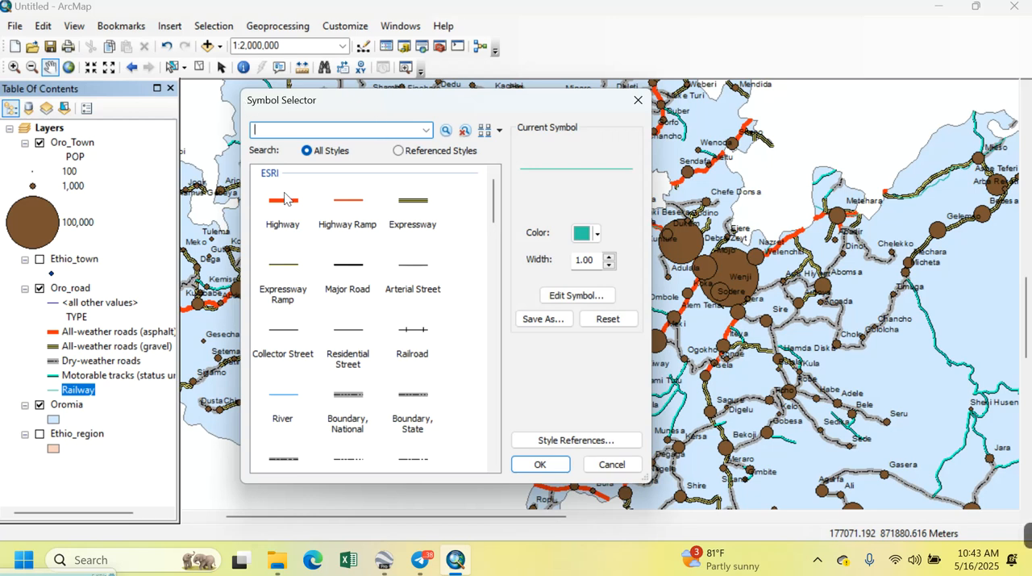
scroll(435, 308, "down", 2)
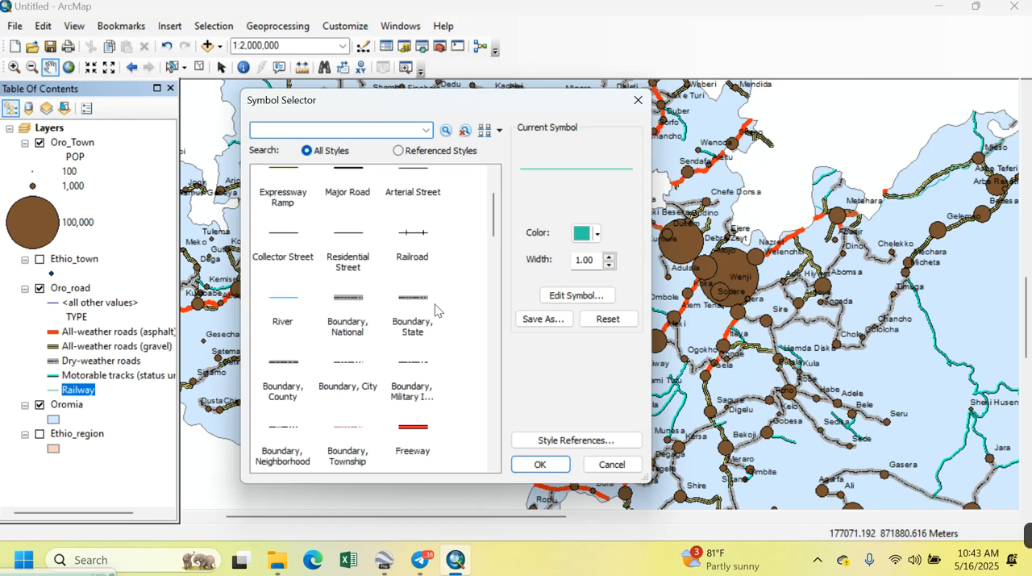
left_click(416, 246)
left_click(610, 264)
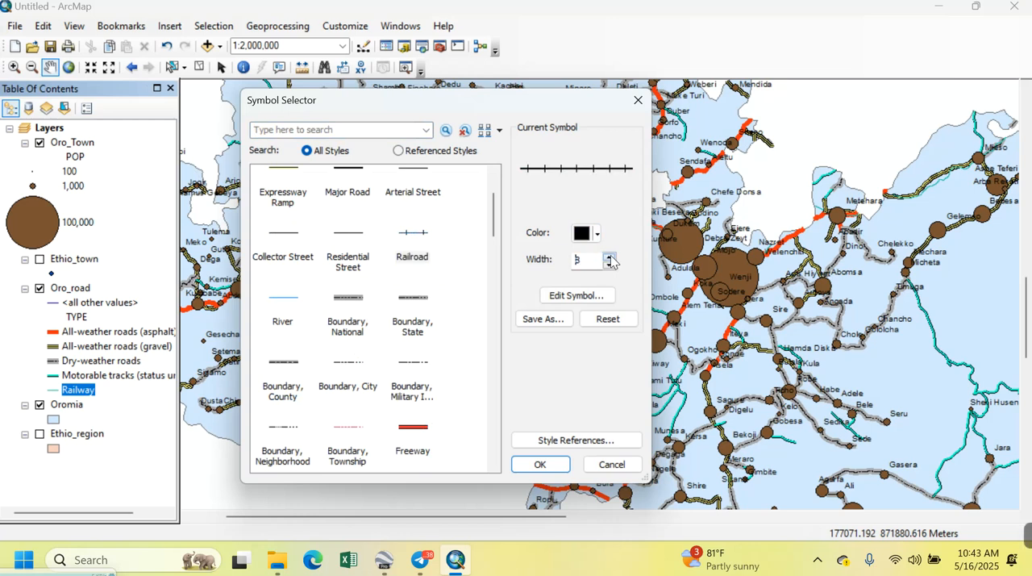
left_click(540, 465)
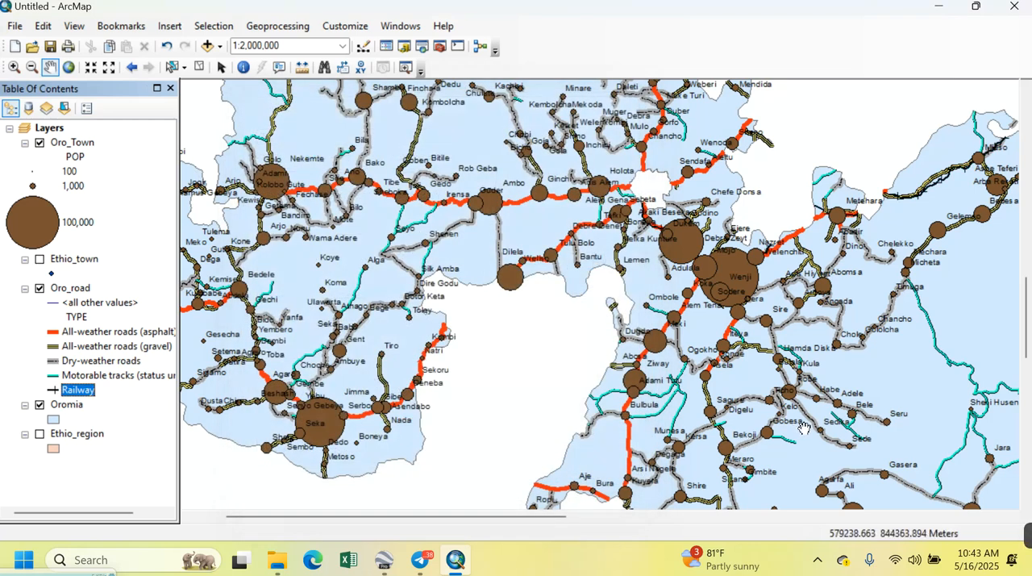
Examine the symbolized road types and the railway across Oromia at several map scales
scroll(436, 269, "up", 2)
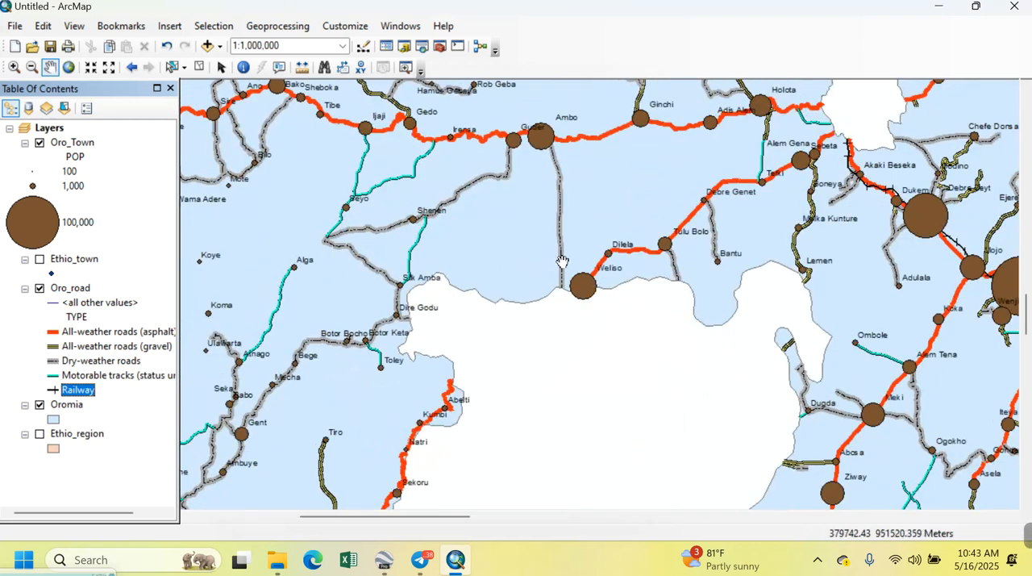
left_click_drag(563, 262, 608, 373)
left_click_drag(661, 264, 653, 404)
scroll(653, 404, "down", 3)
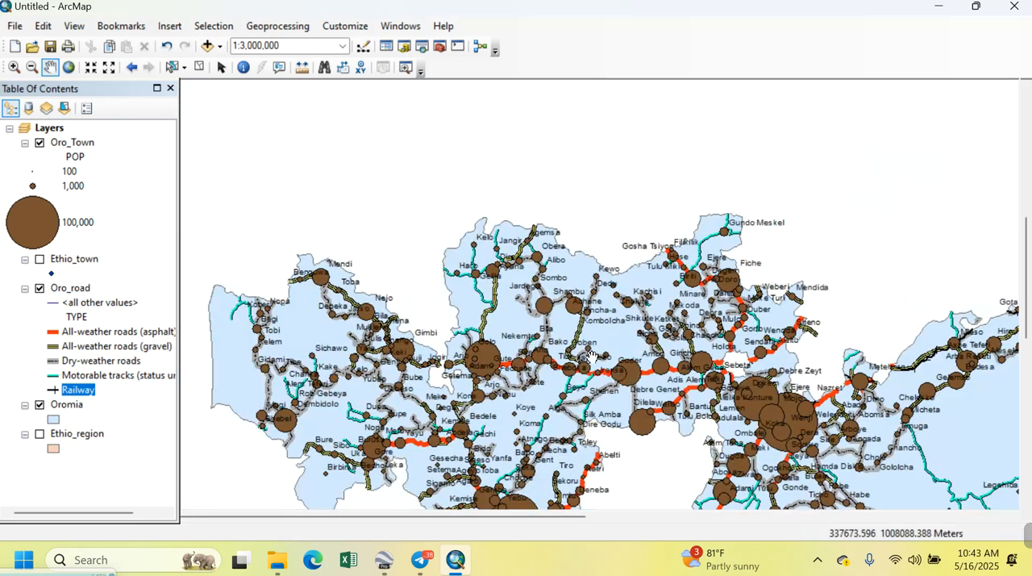
left_click_drag(595, 357, 564, 252)
left_click_drag(738, 349, 683, 278)
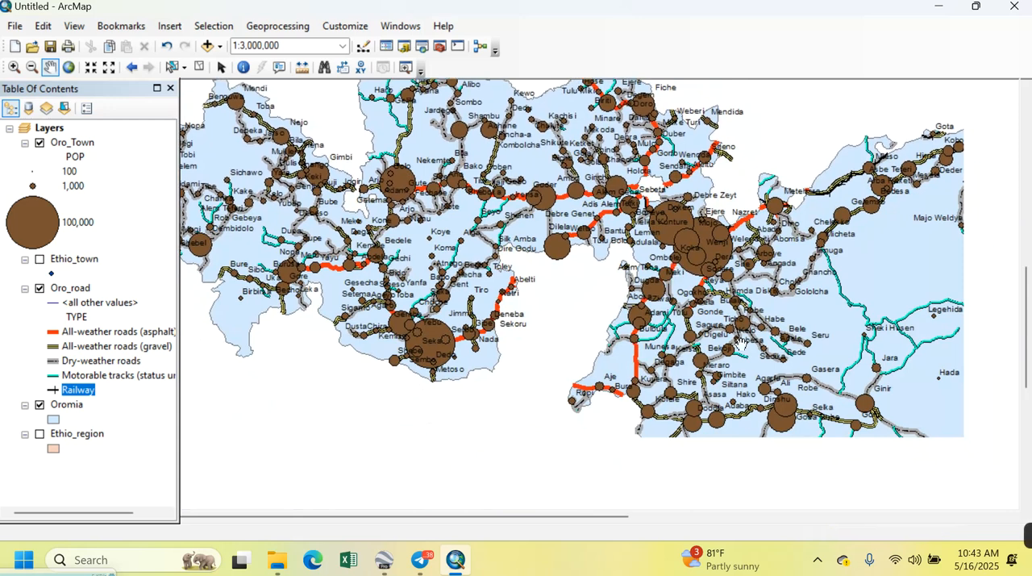
scroll(676, 329, "up", 2)
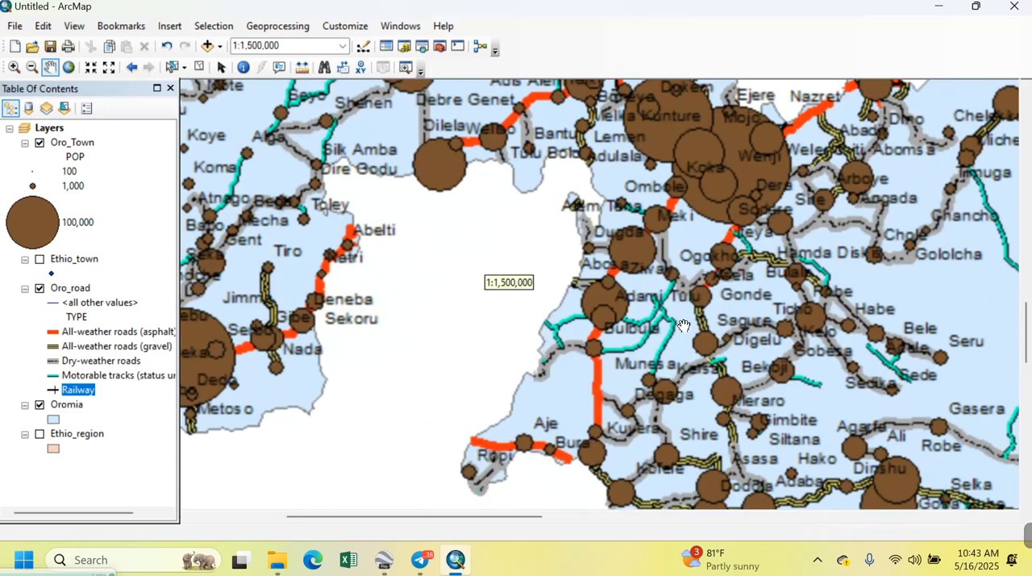
left_click_drag(722, 326, 713, 476)
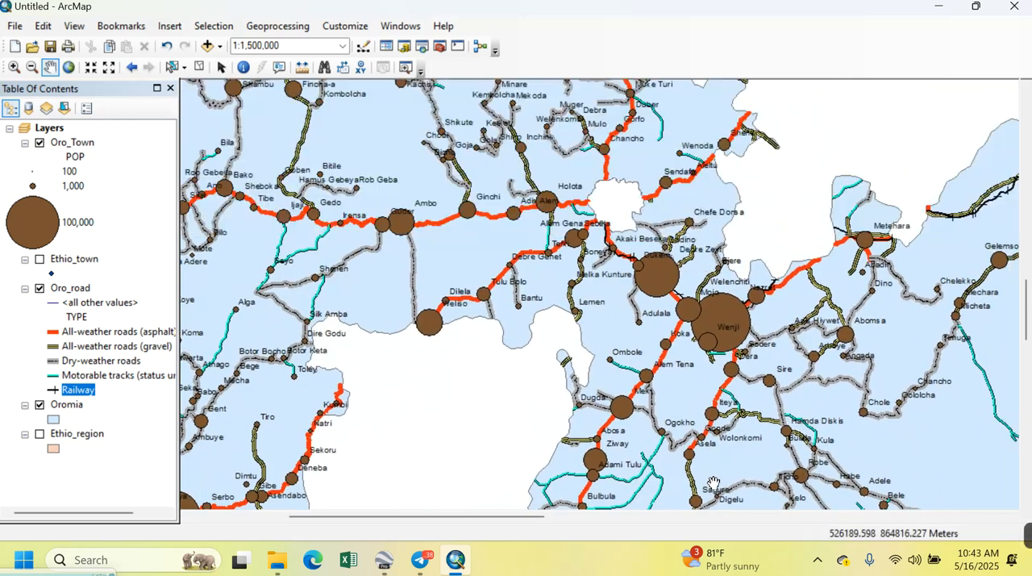
left_click_drag(670, 327, 743, 439)
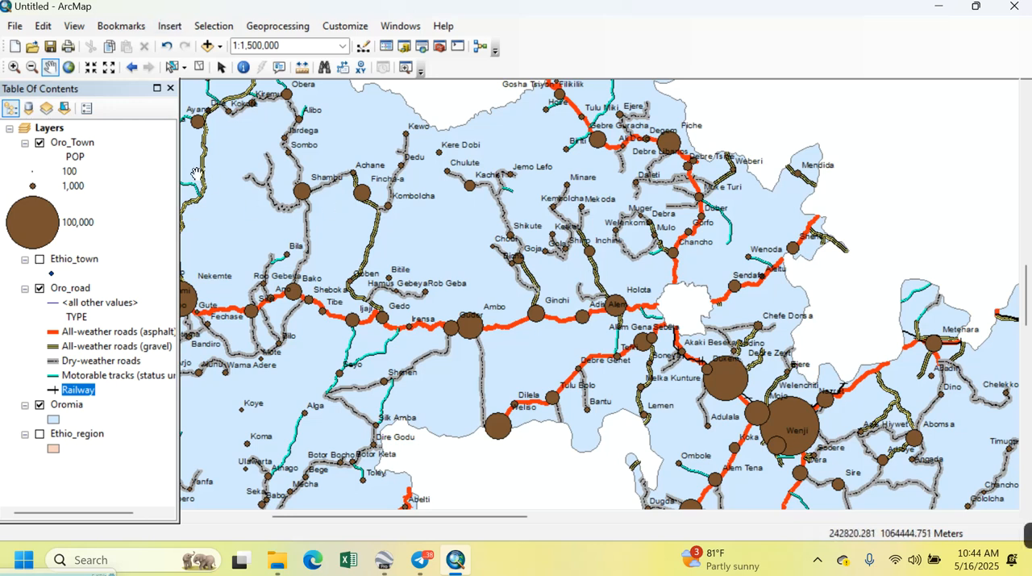
Start a vertical bar graph from the Oro_Town attribute table with POP as the value field
left_click(73, 143)
right_click(74, 148)
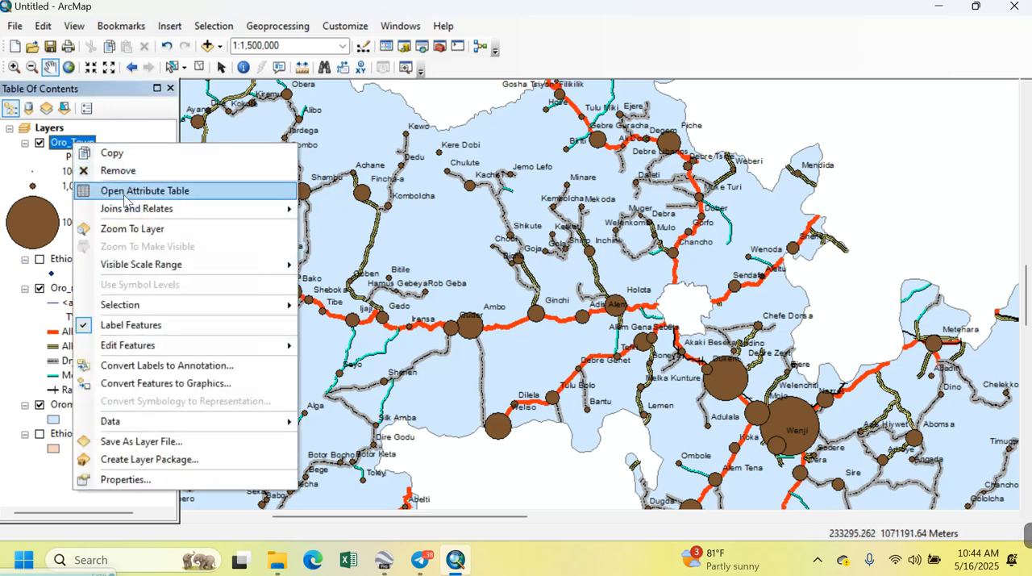
left_click(119, 194)
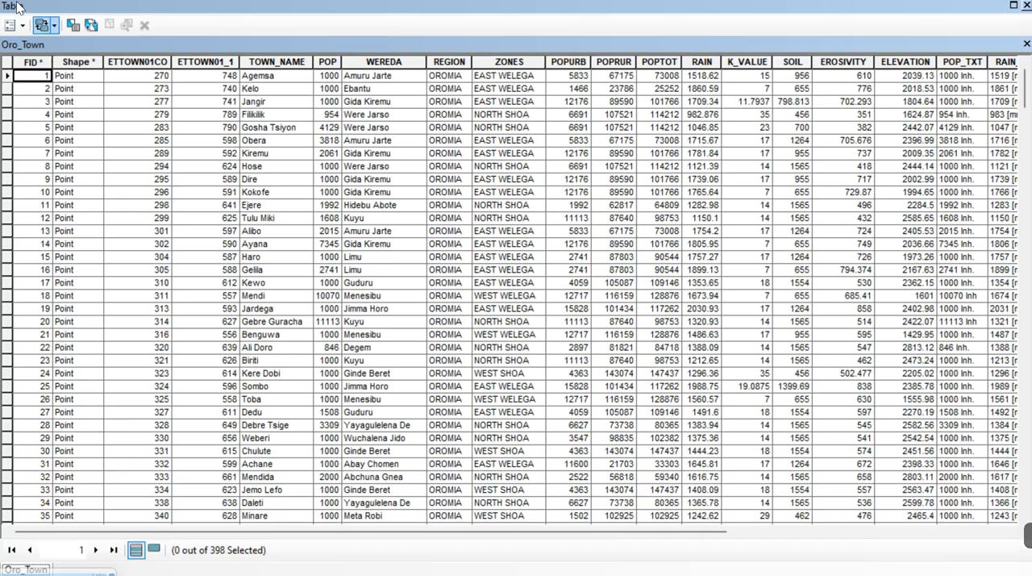
left_click(24, 25)
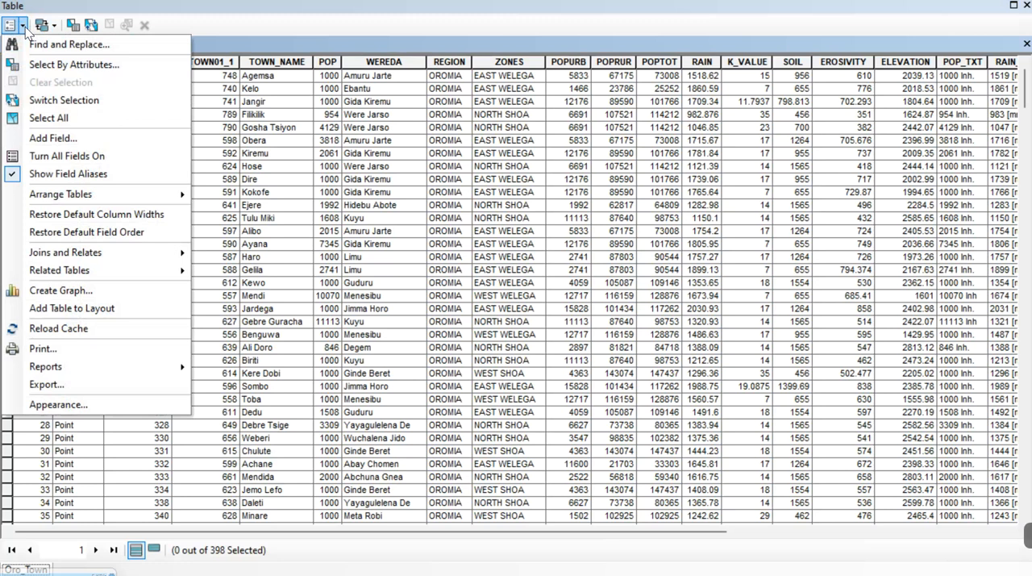
left_click(104, 295)
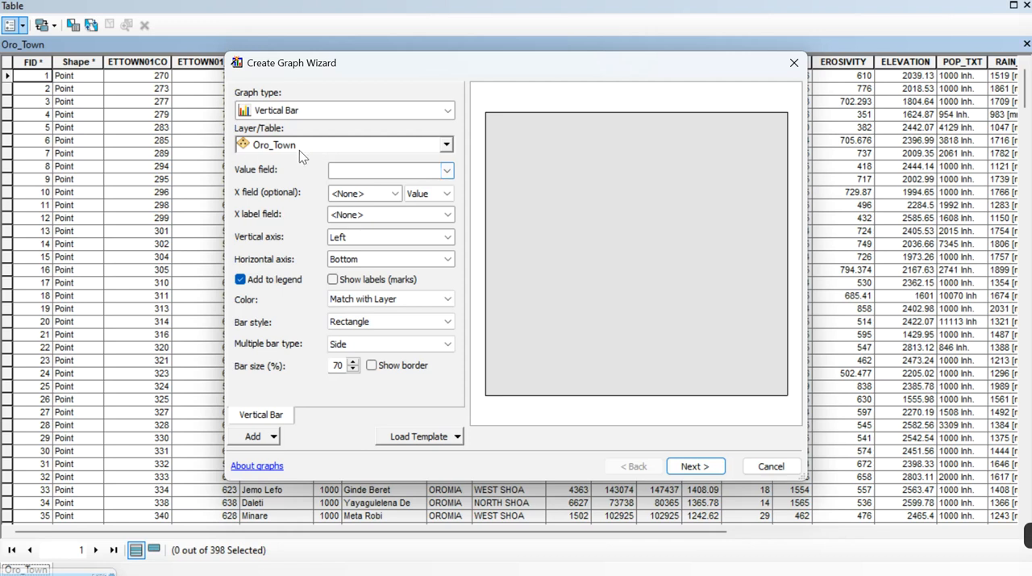
left_click(447, 170)
left_click(402, 217)
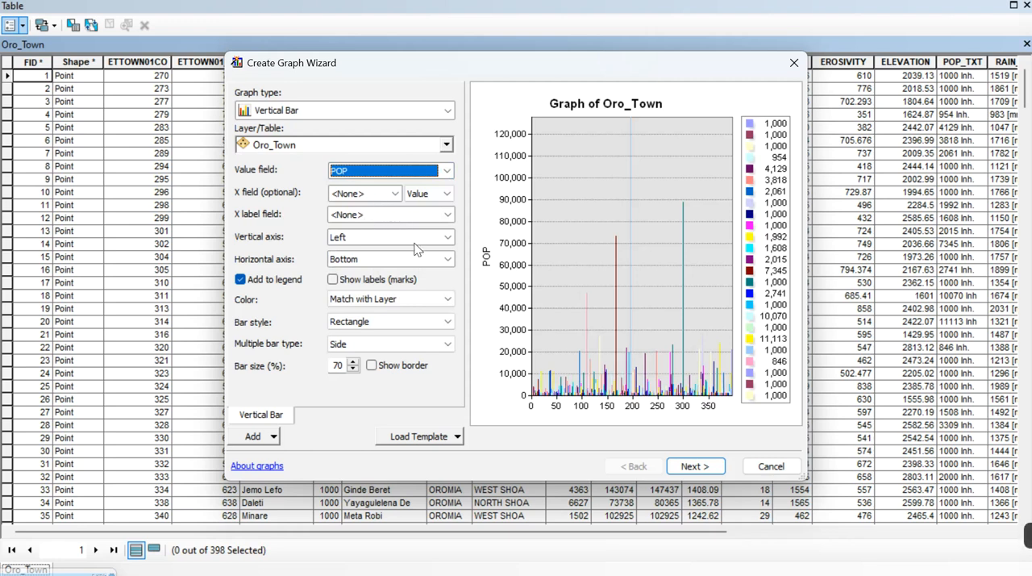
Use TOWN_NAME as the graph's X label field and set the bar color to Palette
left_click(377, 214)
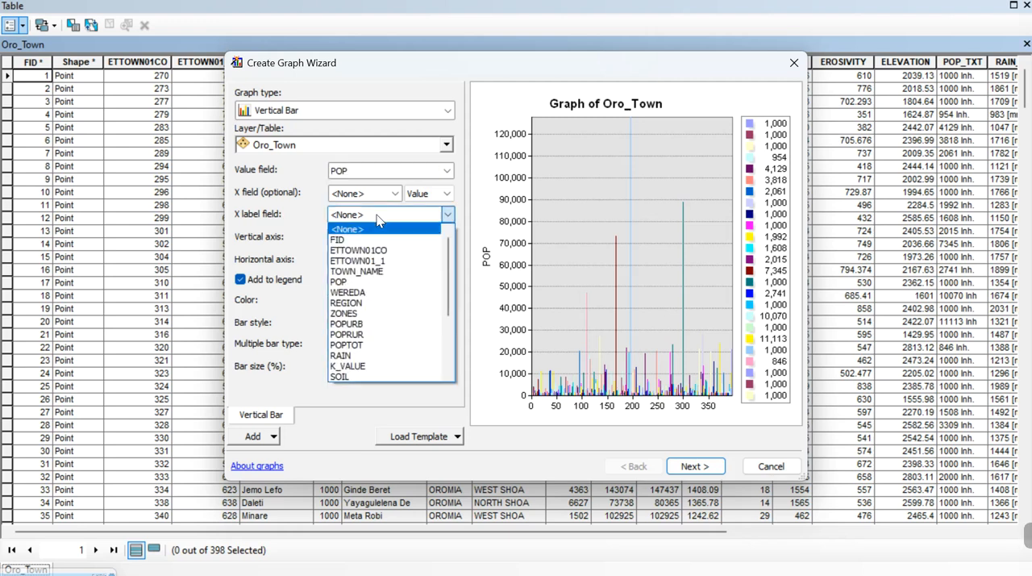
left_click(378, 272)
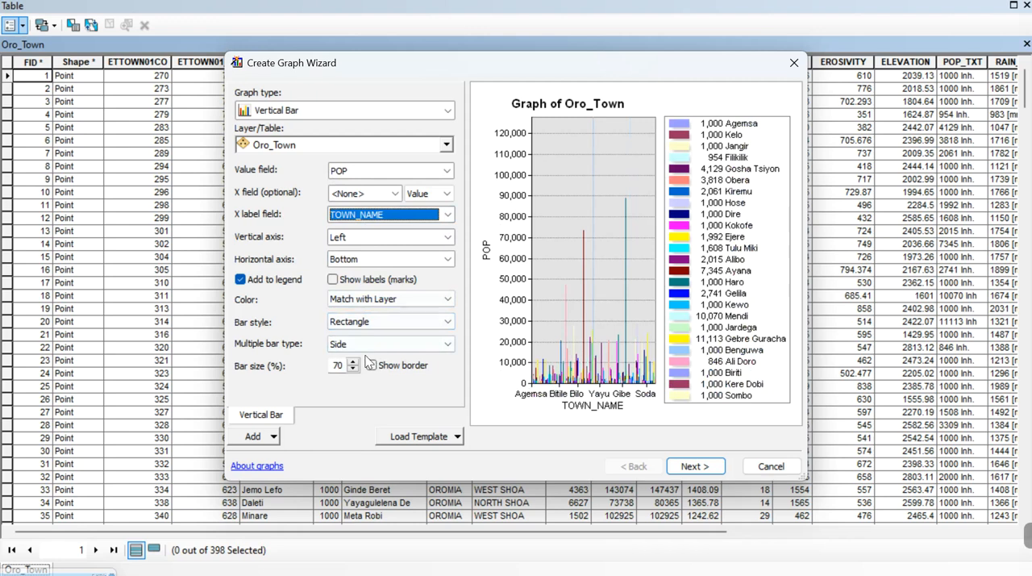
left_click(381, 301)
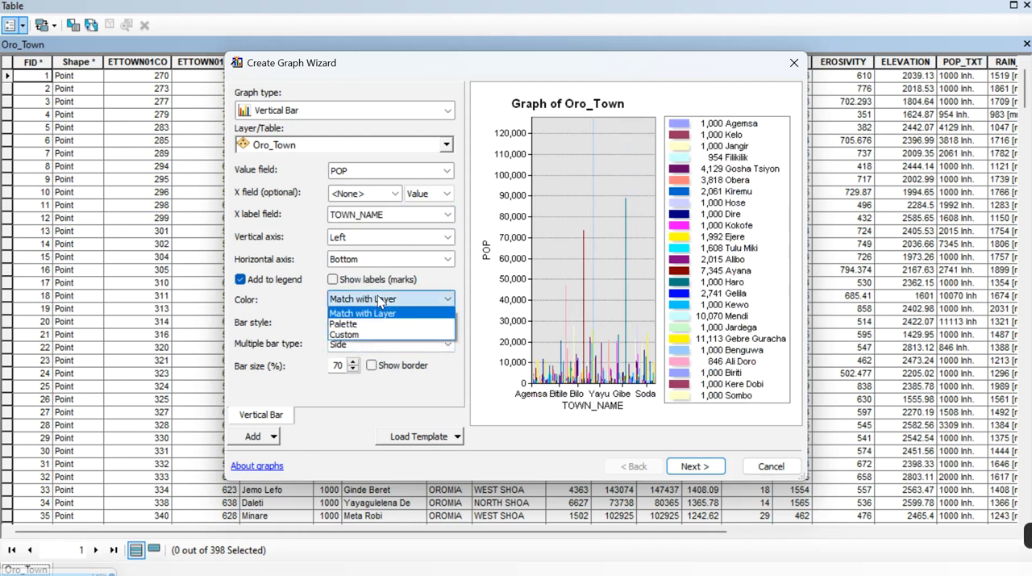
left_click(350, 323)
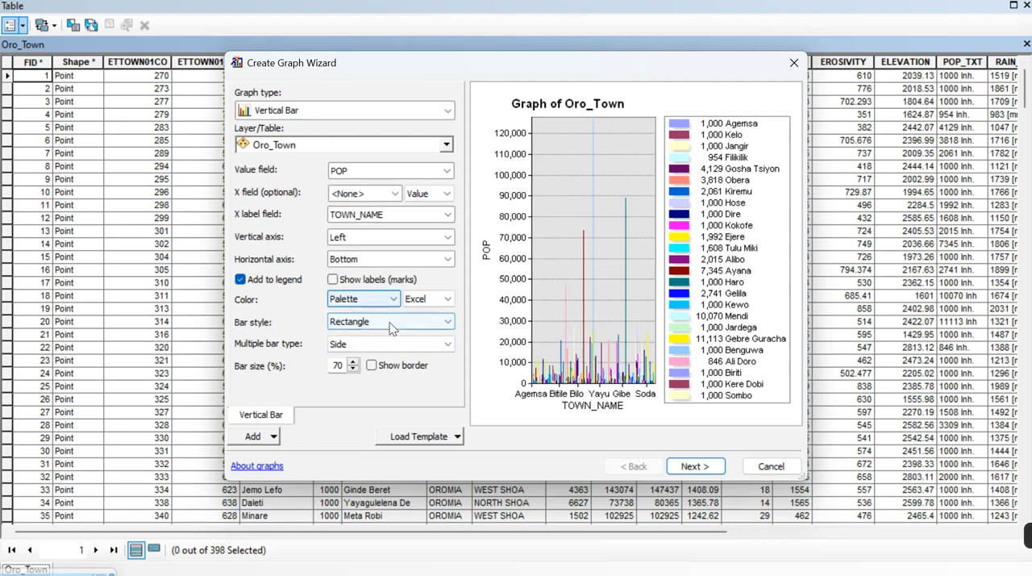
Turn on the 3D view for the Oro_Town population graph and finish creating it
left_click(694, 466)
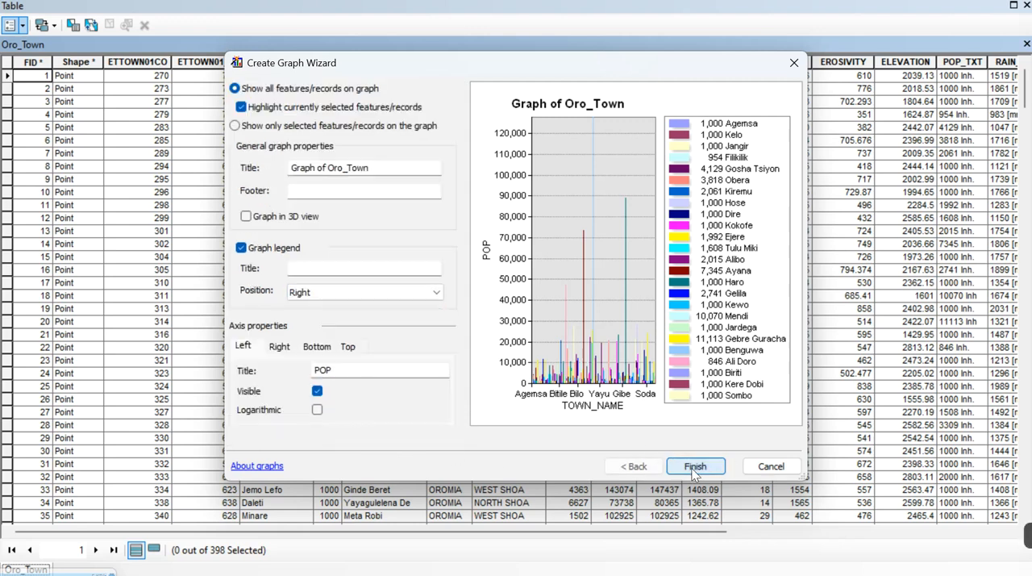
left_click(246, 217)
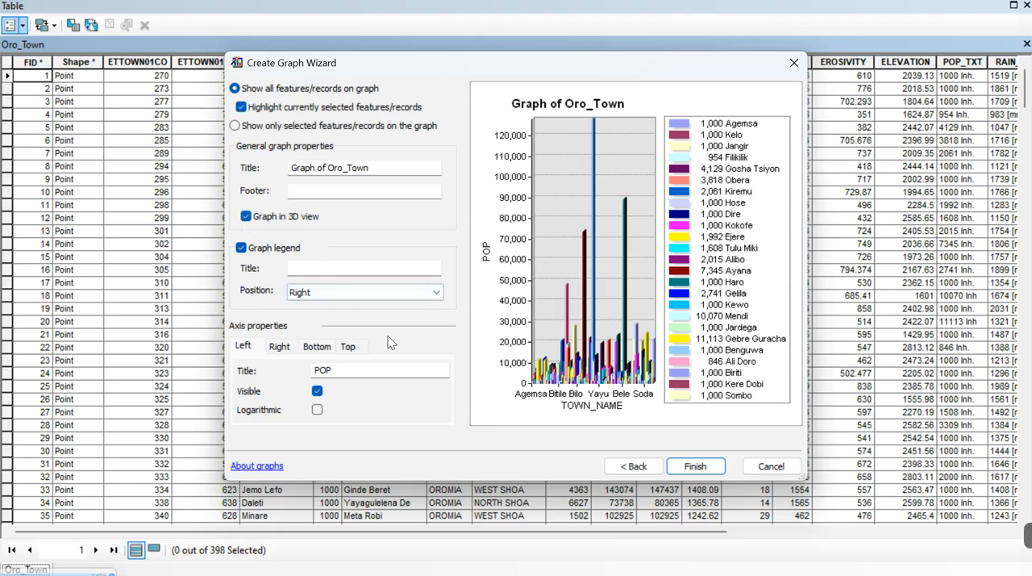
left_click(297, 266)
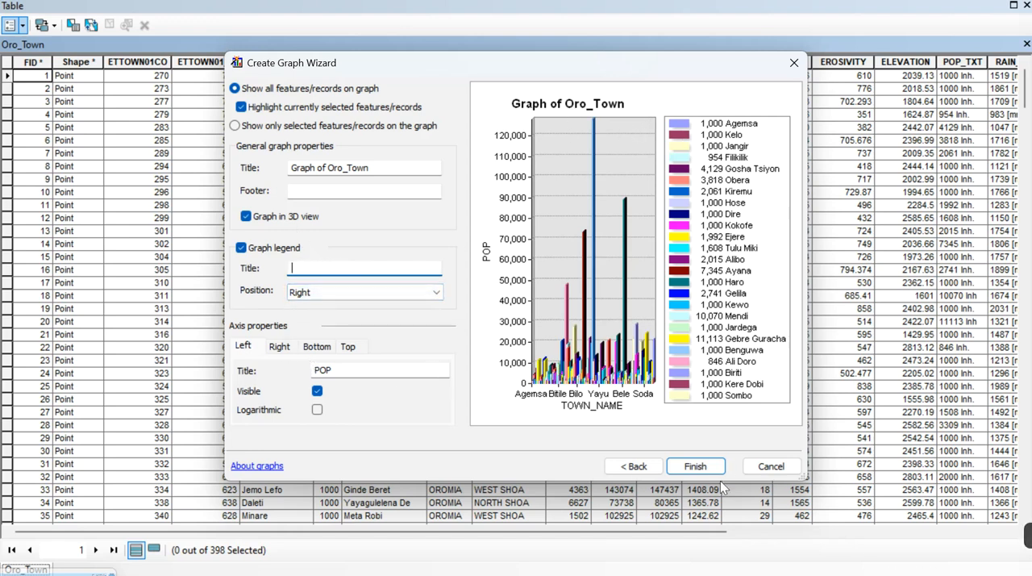
left_click(694, 468)
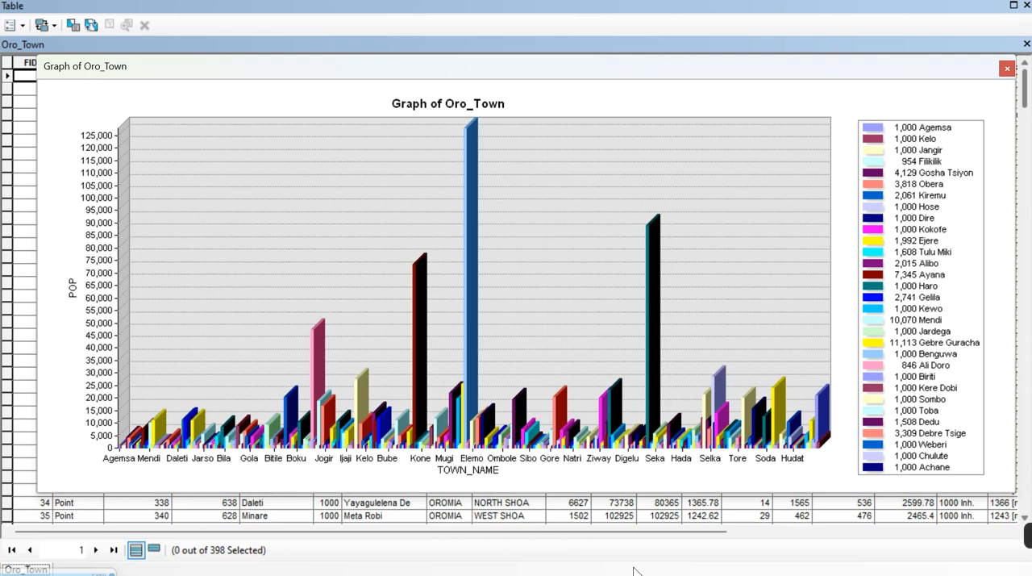
mouse_move(1028, 536)
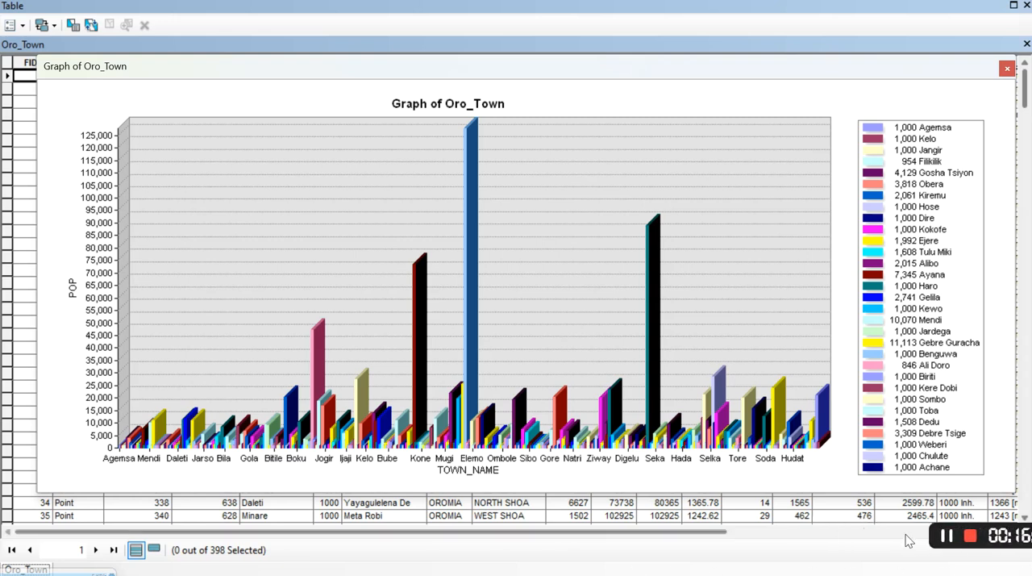
mouse_move(842, 542)
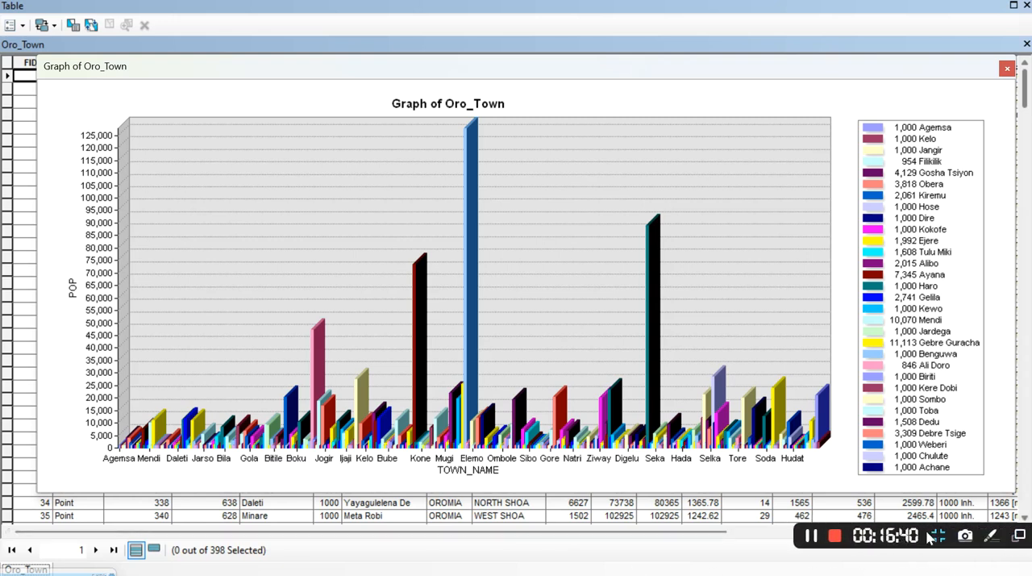